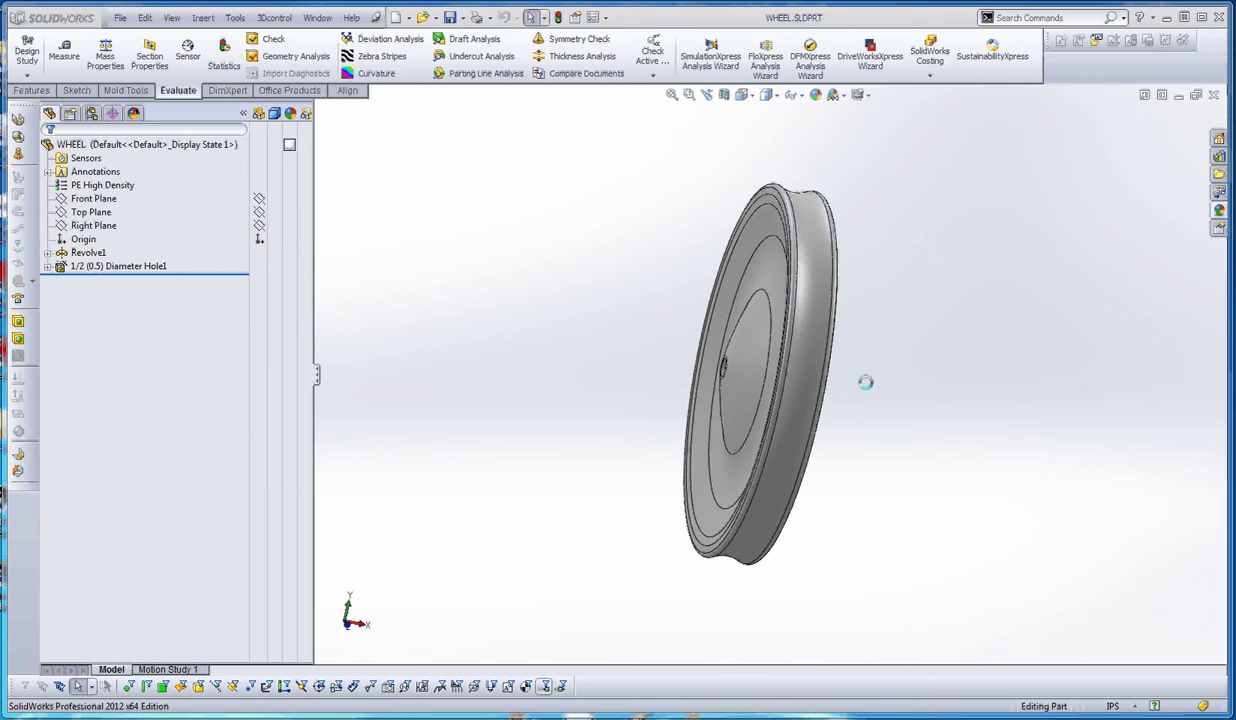
Step: Open Sketch1 of the Revolve1 feature for editing
{"action": "left_click", "coordinate": [62, 264]}
{"action": "left_click", "coordinate": [47, 253]}
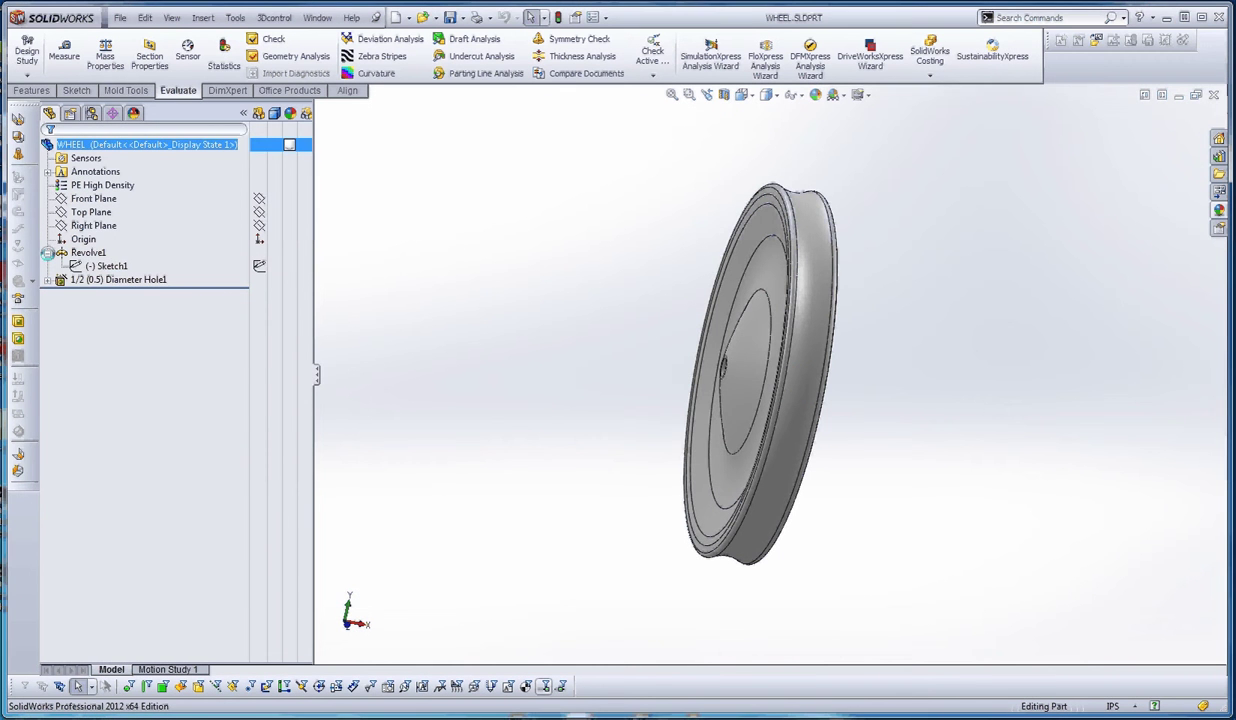
{"action": "left_click", "coordinate": [85, 265]}
{"action": "right_click", "coordinate": [84, 267]}
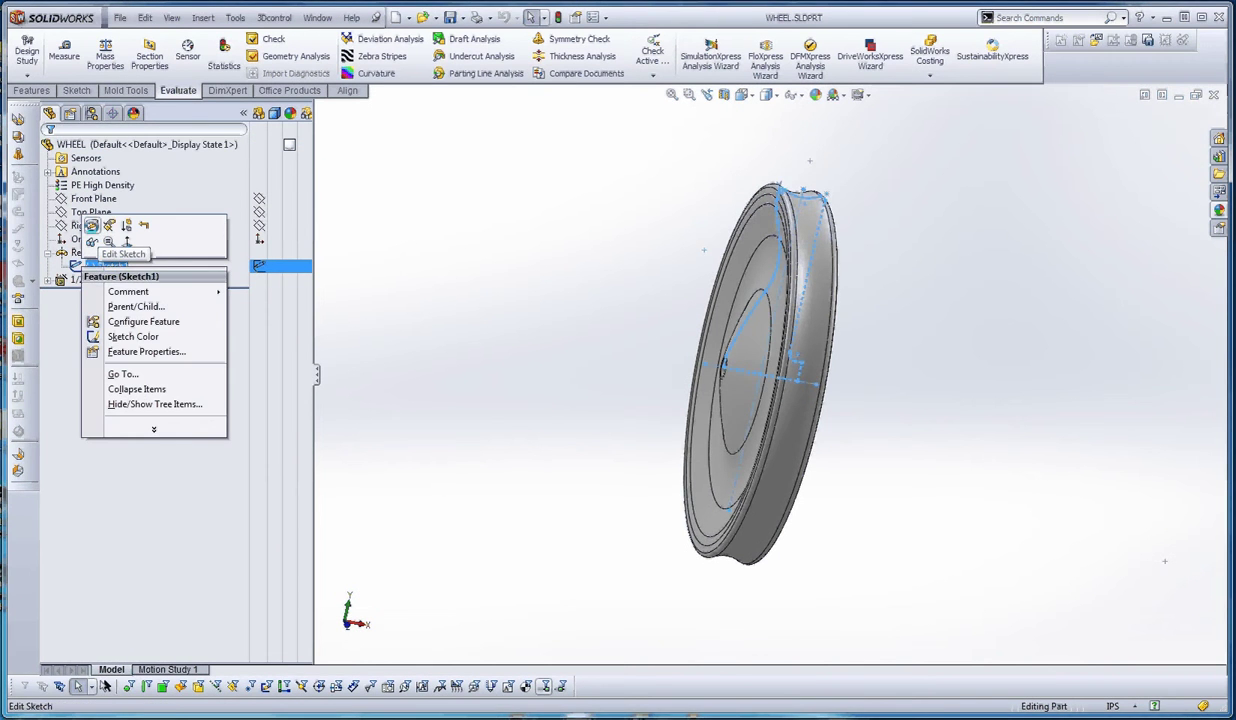
{"action": "left_click", "coordinate": [91, 225]}
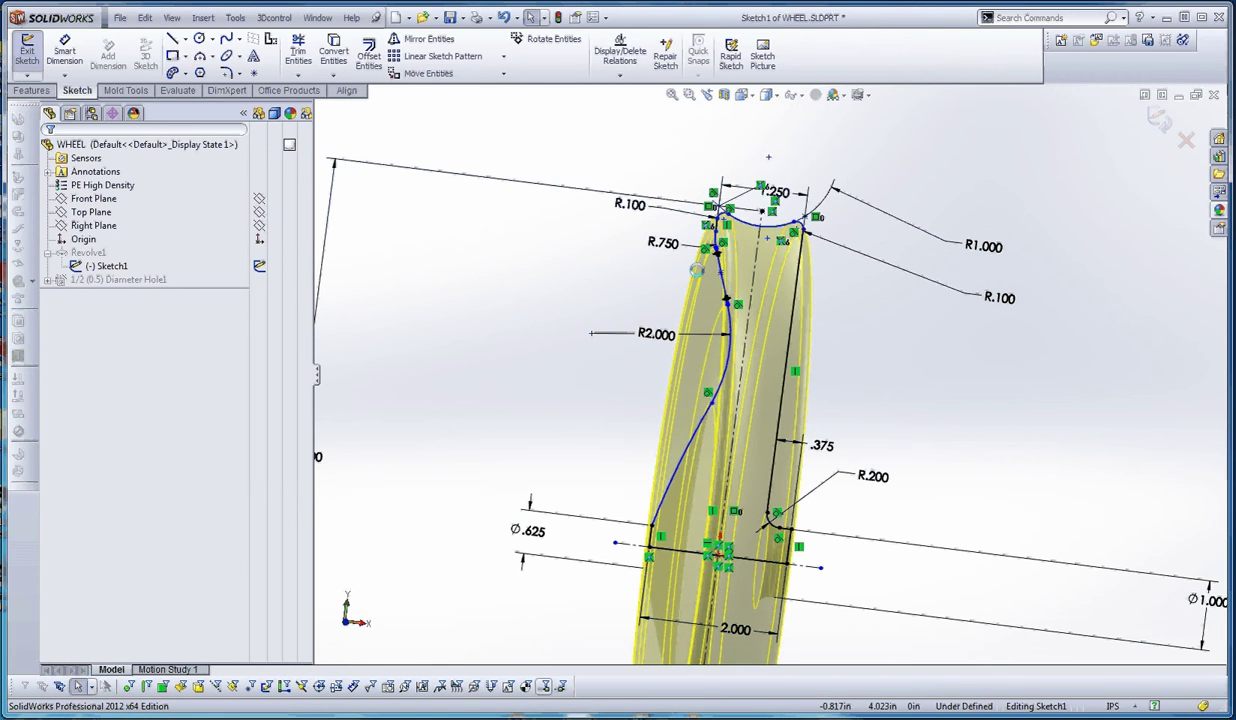
Step: Examine the wheel profile's dimensions and relations around the rim and along the web
{"action": "scroll", "coordinate": [697, 270], "scroll_direction": "down", "scroll_amount": 4}
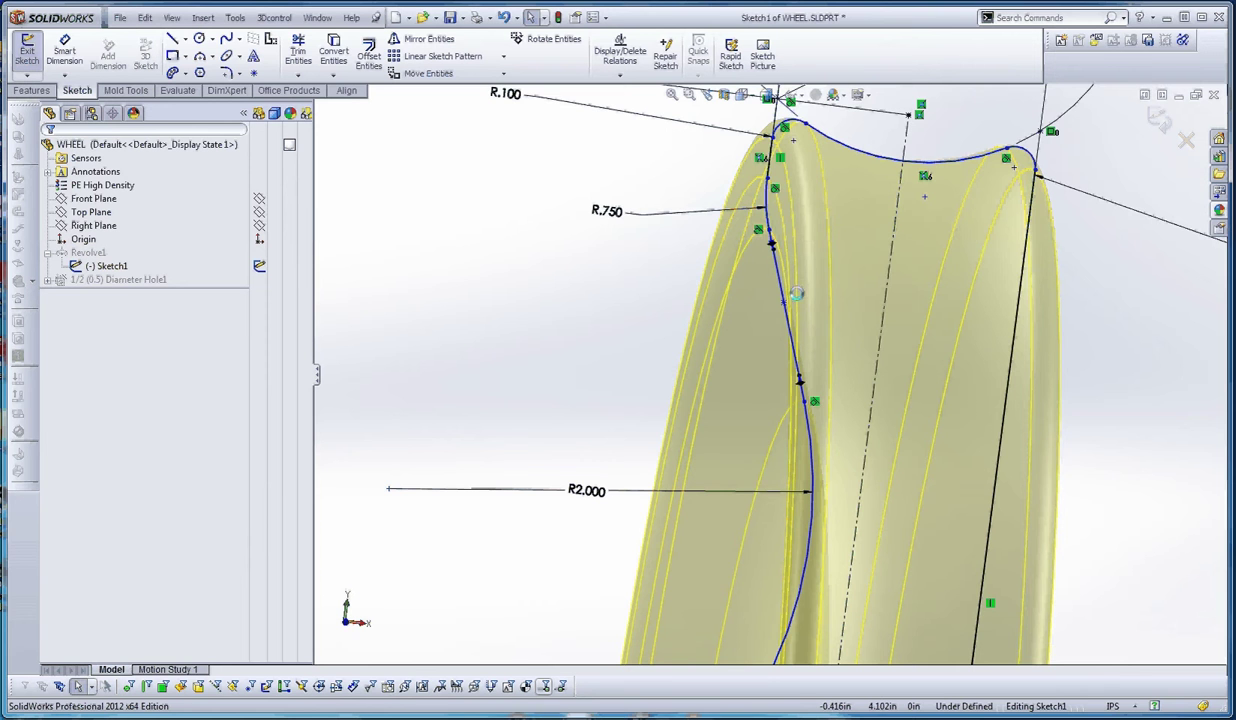
{"action": "scroll", "coordinate": [797, 317], "scroll_direction": "up", "scroll_amount": 3}
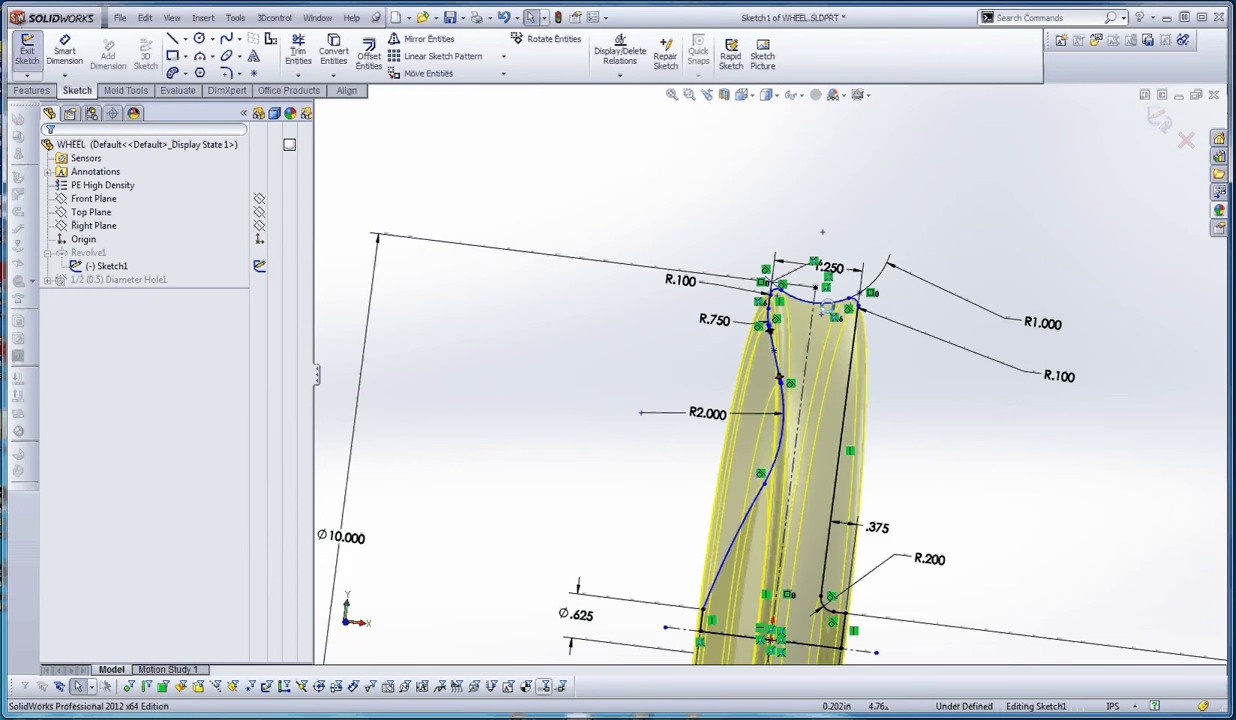
{"action": "scroll", "coordinate": [823, 317], "scroll_direction": "up", "scroll_amount": 3}
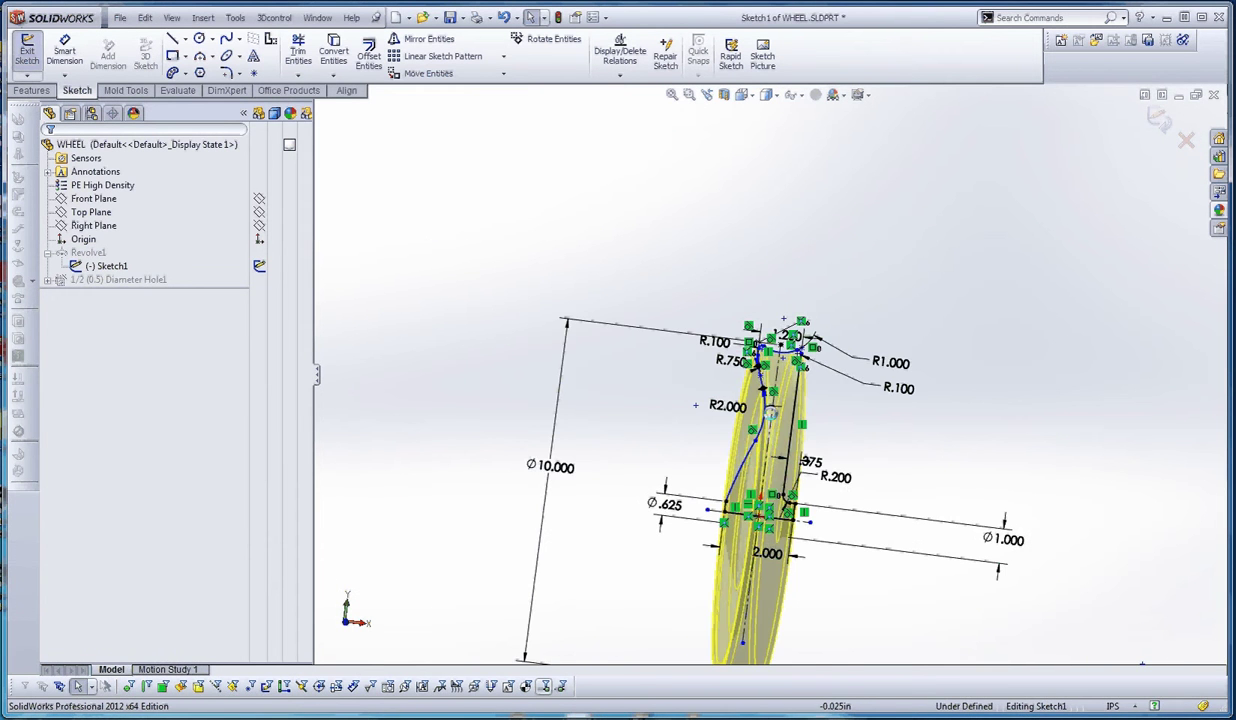
{"action": "scroll", "coordinate": [770, 408], "scroll_direction": "down", "scroll_amount": 2}
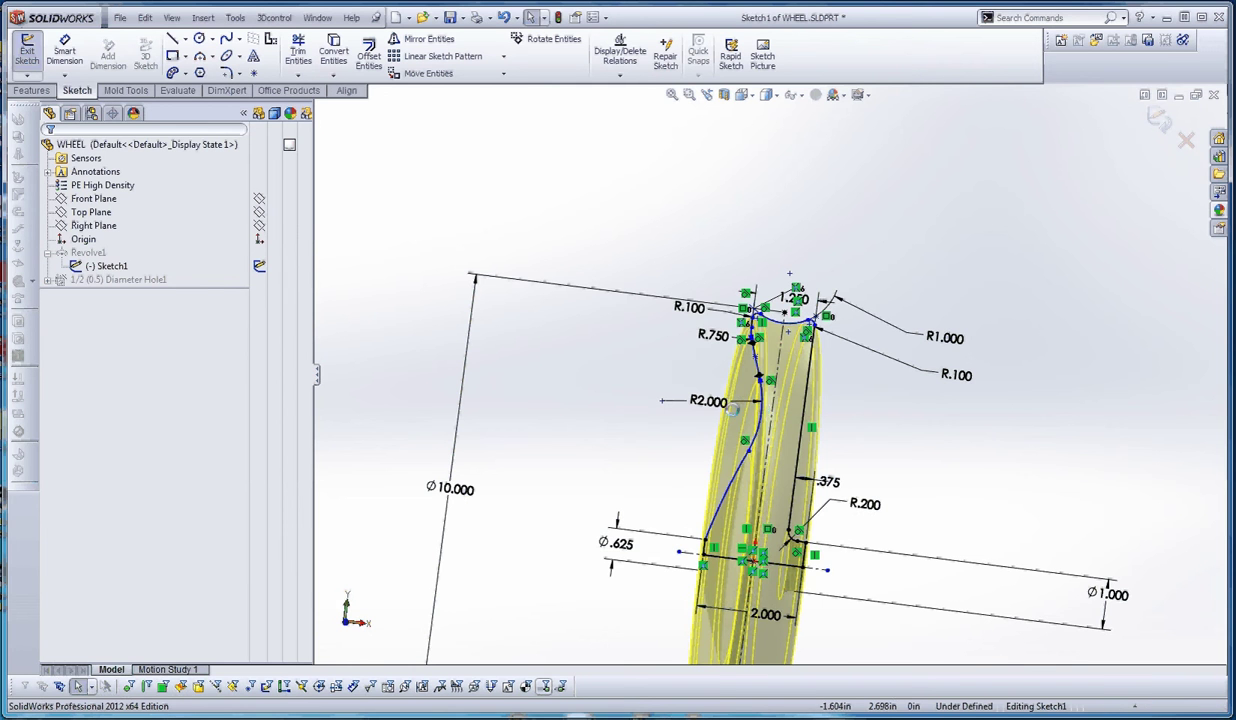
{"action": "scroll", "coordinate": [654, 463], "scroll_direction": "down", "scroll_amount": 3}
{"action": "scroll", "coordinate": [618, 486], "scroll_direction": "up", "scroll_amount": 3}
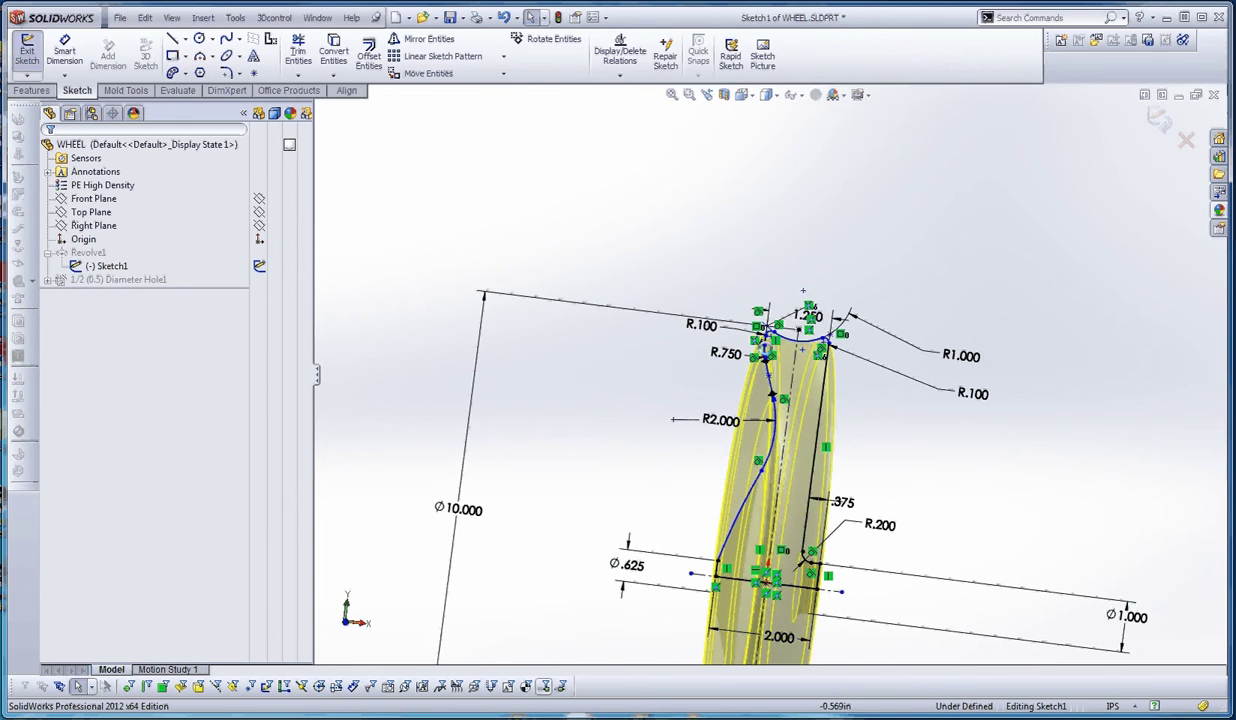
{"action": "scroll", "coordinate": [806, 294], "scroll_direction": "down", "scroll_amount": 3}
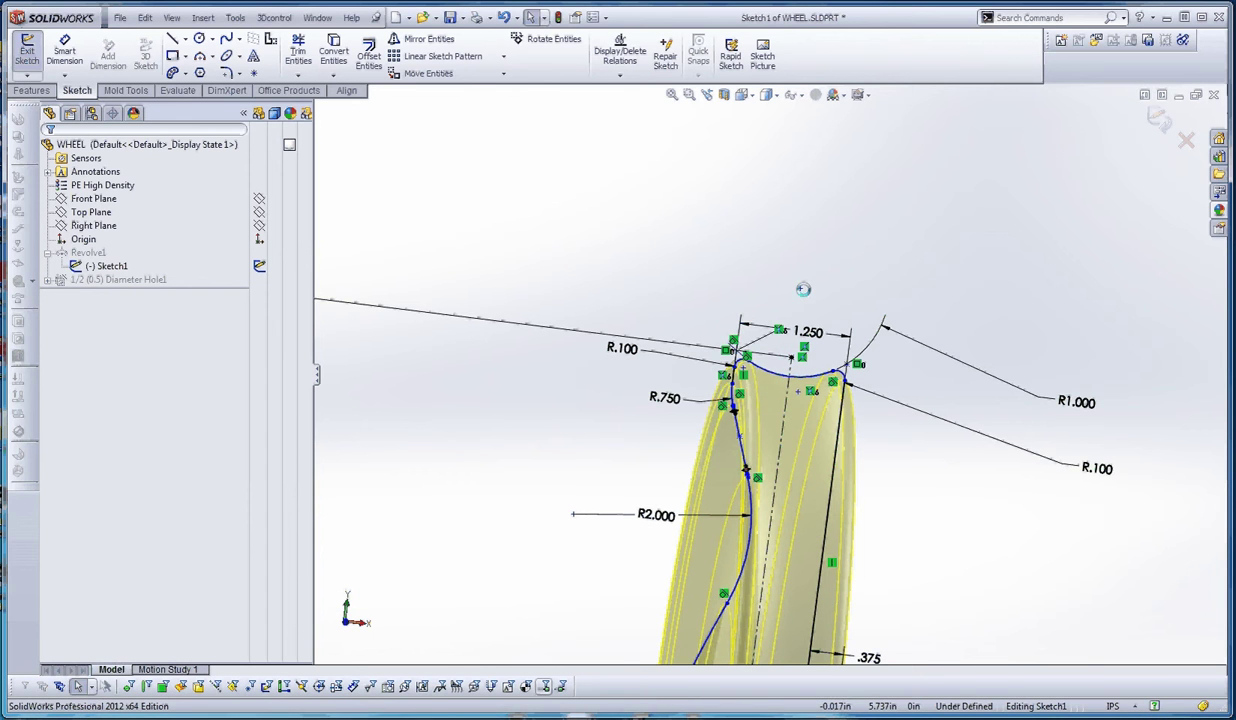
{"action": "scroll", "coordinate": [799, 287], "scroll_direction": "up", "scroll_amount": 2}
{"action": "scroll", "coordinate": [792, 328], "scroll_direction": "down", "scroll_amount": 4}
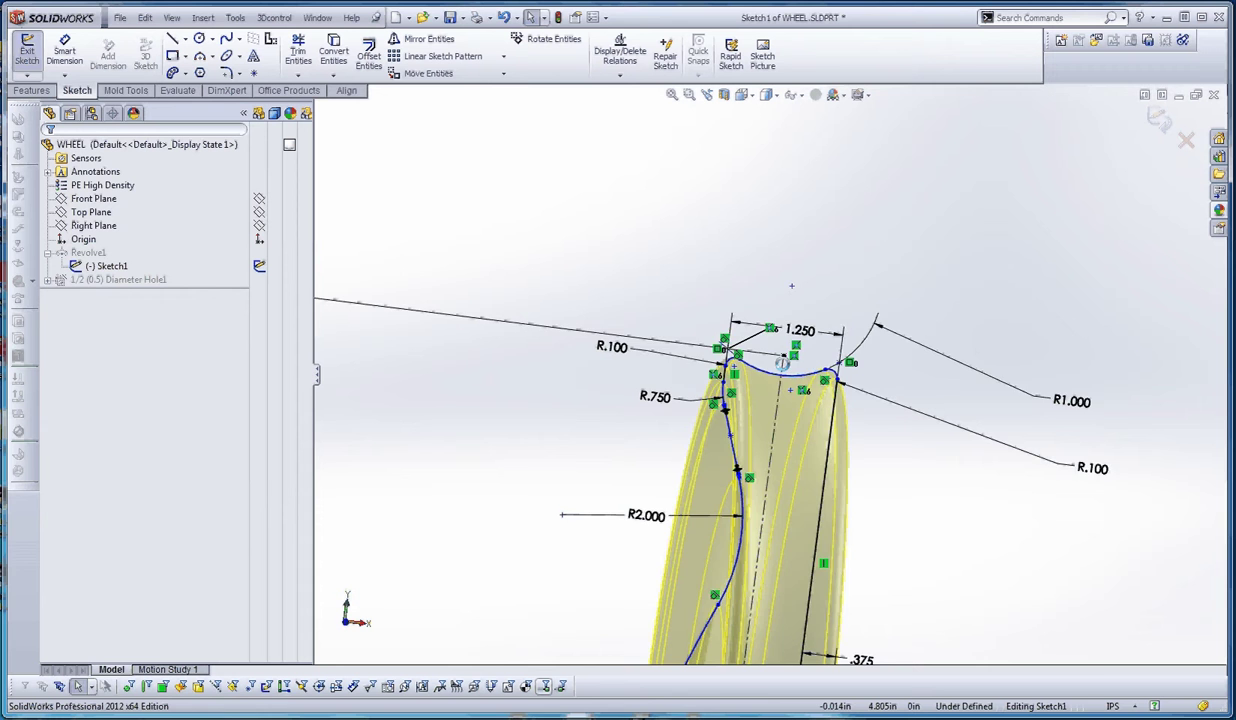
{"action": "scroll", "coordinate": [693, 370], "scroll_direction": "up", "scroll_amount": 4}
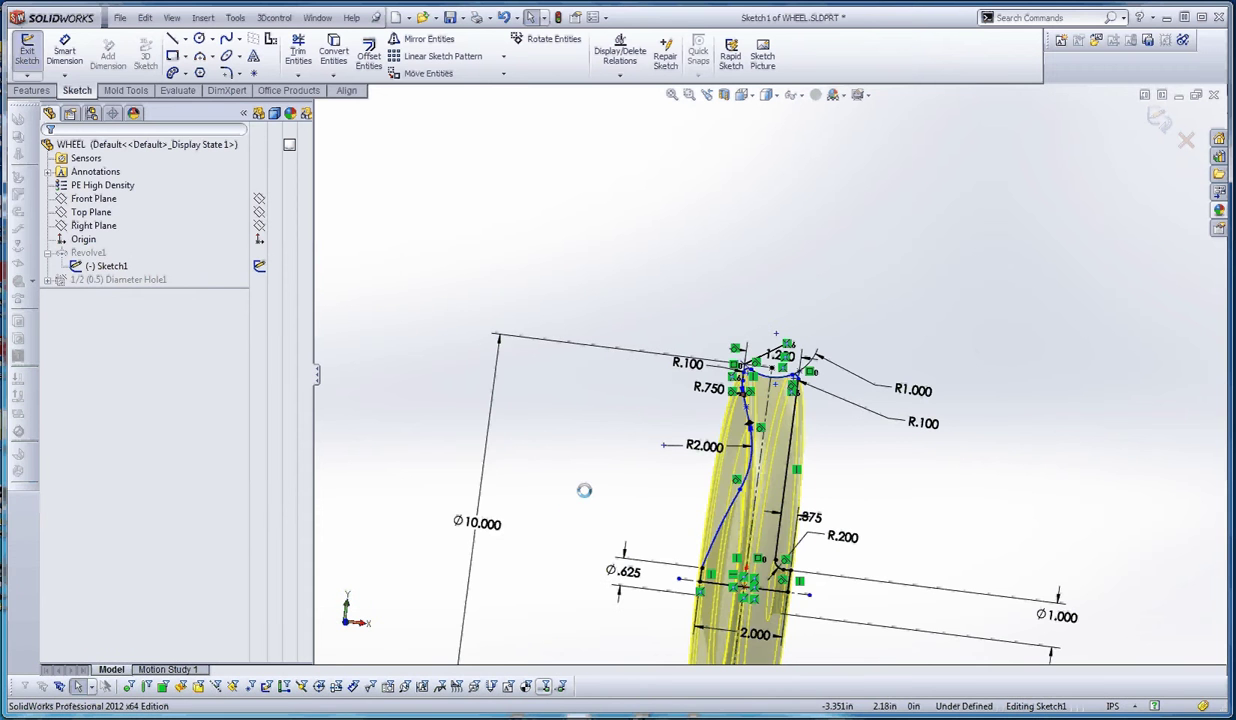
Step: Delete the 10.000 diameter dimension and the sketch point at the upper end of the vertical centerline
{"action": "left_click", "coordinate": [474, 519]}
{"action": "key", "text": "Delete"}
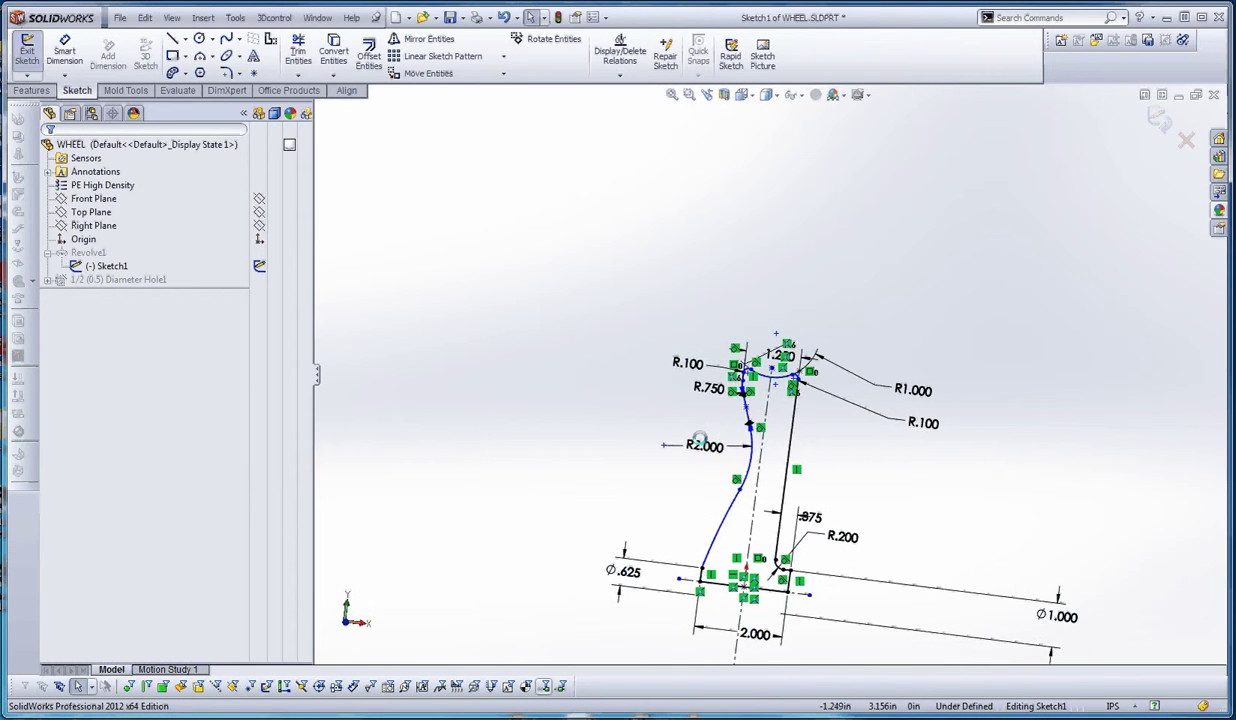
{"action": "scroll", "coordinate": [775, 365], "scroll_direction": "down", "scroll_amount": 4}
{"action": "left_click", "coordinate": [774, 357]}
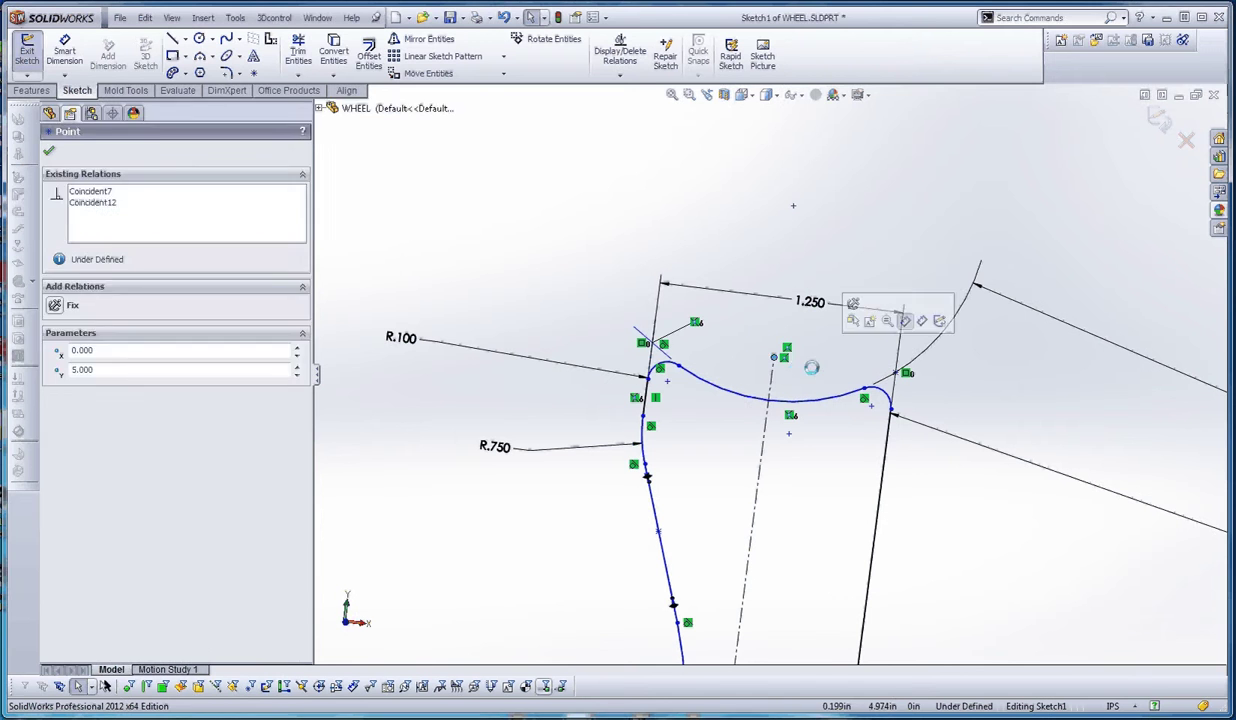
{"action": "key", "text": "Delete"}
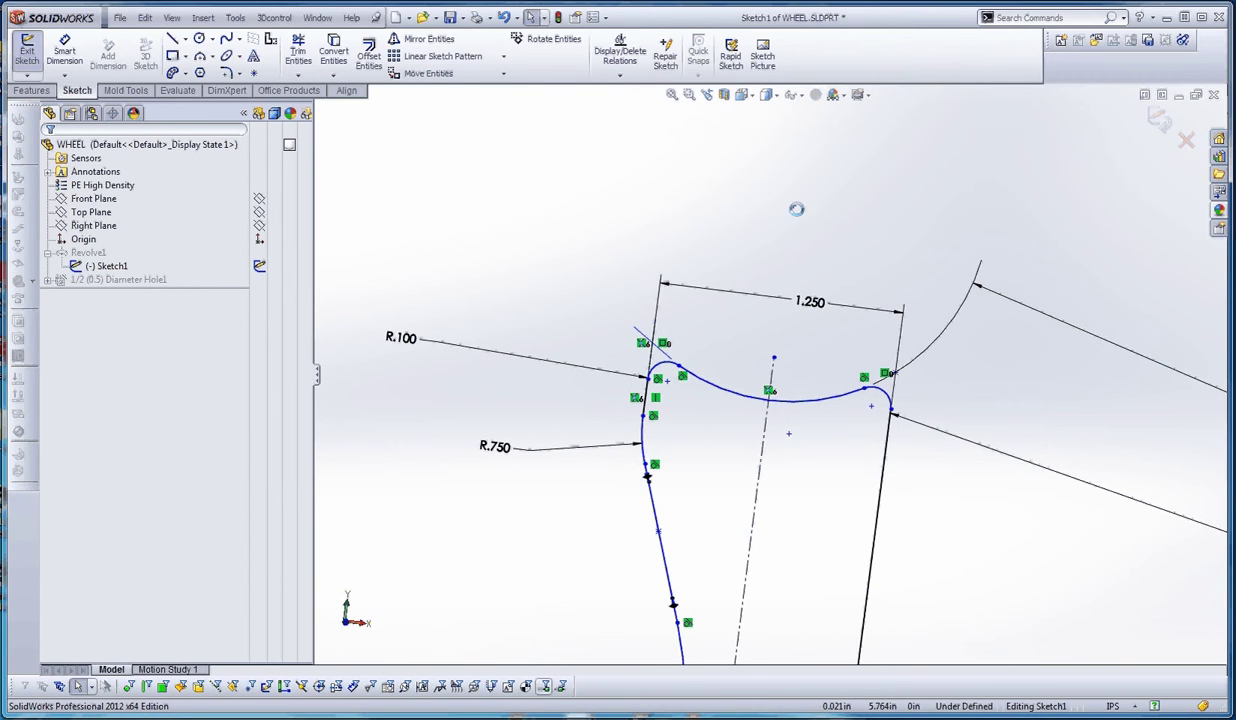
Step: Move the R1.000 groove arc at the rim downward
{"action": "scroll", "coordinate": [796, 321], "scroll_direction": "up", "scroll_amount": 5}
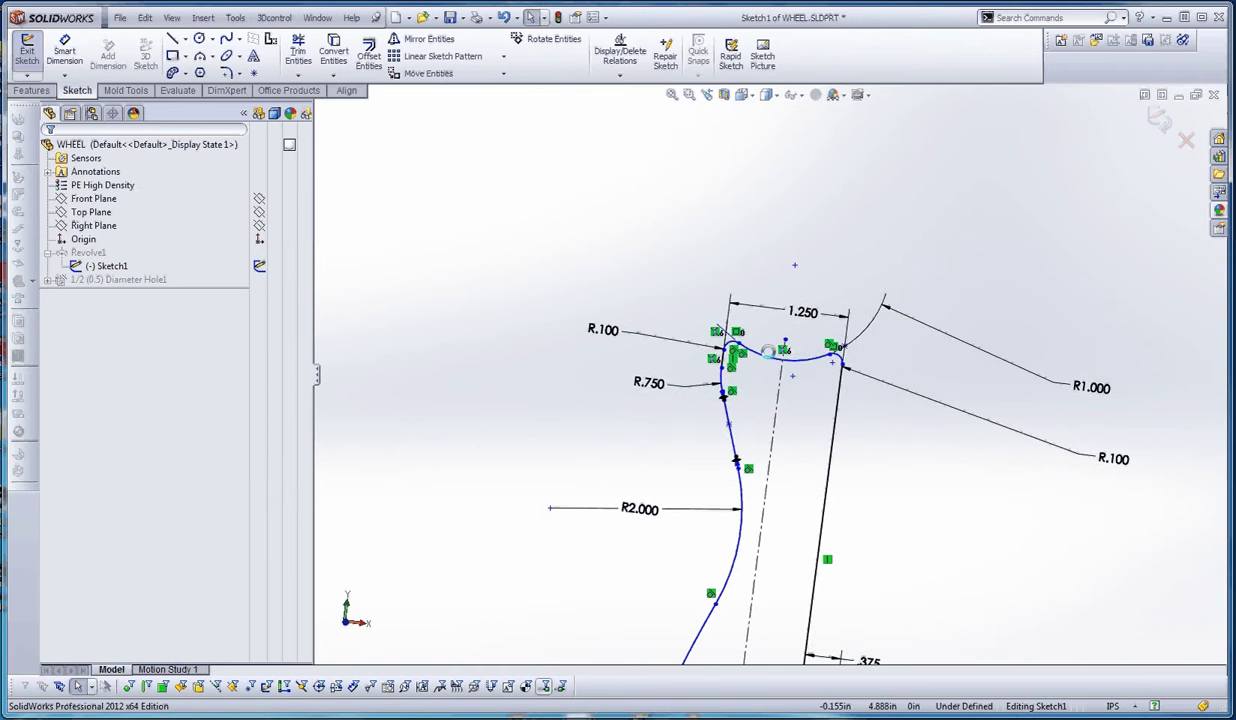
{"action": "left_click", "coordinate": [762, 362]}
{"action": "left_click_drag", "start_coordinate": [762, 362], "coordinate": [773, 422]}
Step: Reposition the flipped R.100 fillet on the rim's straight-web side so it joins the groove arc to the side line smoothly
{"action": "scroll", "coordinate": [773, 422], "scroll_direction": "down", "scroll_amount": 4}
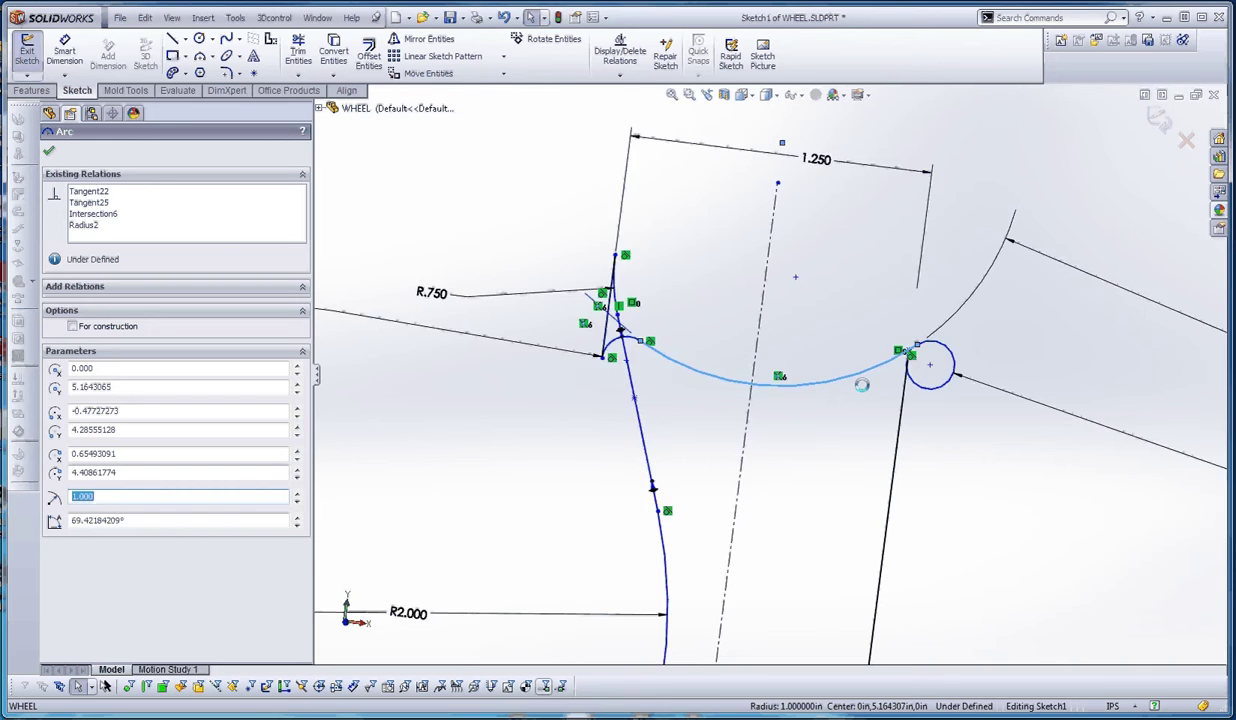
{"action": "scroll", "coordinate": [862, 384], "scroll_direction": "down", "scroll_amount": 4}
{"action": "mouse_move", "coordinate": [910, 312]}
{"action": "left_mouse_down"}
{"action": "mouse_move", "coordinate": [891, 479]}
{"action": "mouse_move", "coordinate": [860, 455]}
{"action": "left_mouse_up"}
{"action": "left_click", "coordinate": [915, 498]}
{"action": "left_click", "coordinate": [903, 392]}
{"action": "left_click", "coordinate": [933, 500]}
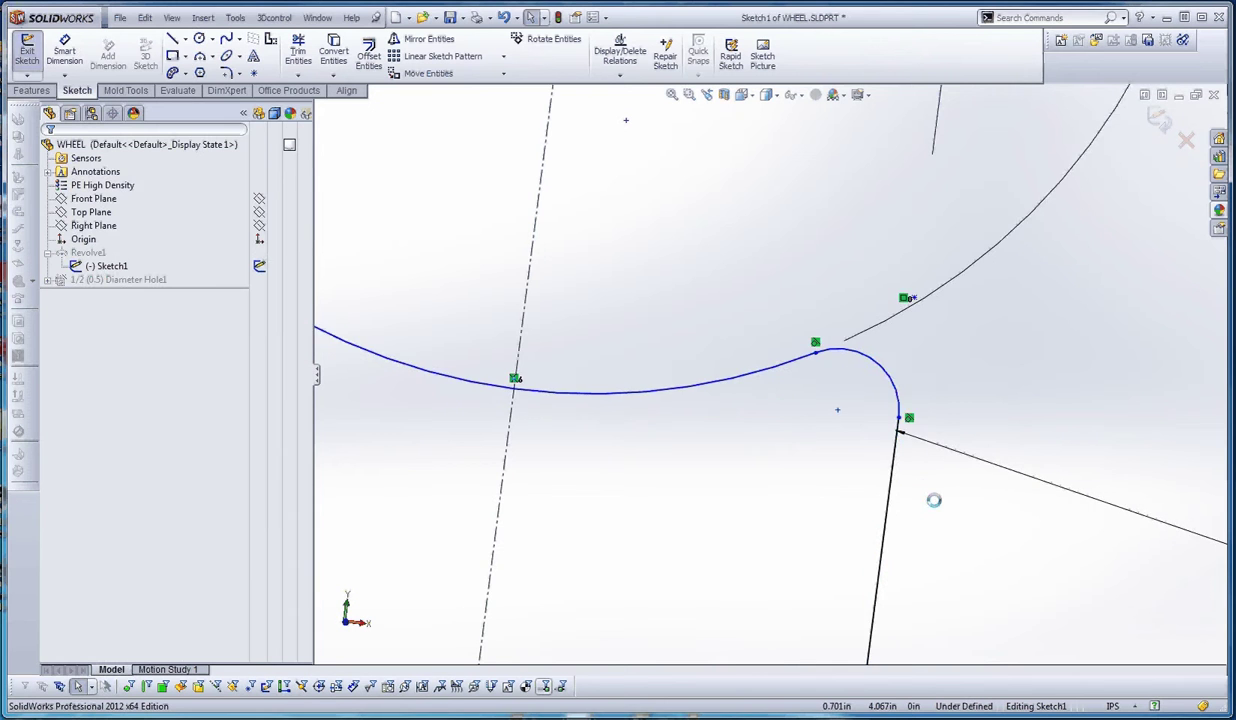
Step: Reposition the short vertical line's endpoint on the spline side of the rim to untangle the R.100 fillet
{"action": "scroll", "coordinate": [933, 500], "scroll_direction": "up", "scroll_amount": 5}
{"action": "scroll", "coordinate": [571, 353], "scroll_direction": "down", "scroll_amount": 3}
{"action": "scroll", "coordinate": [588, 353], "scroll_direction": "up", "scroll_amount": 1}
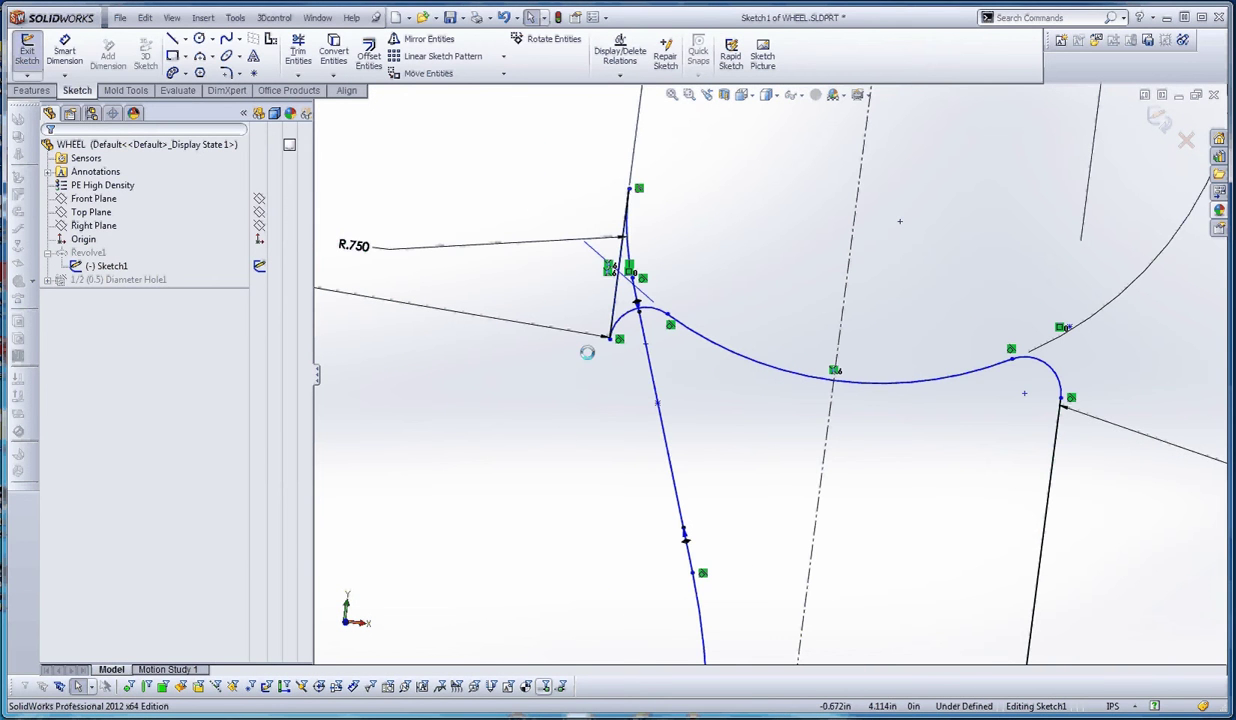
{"action": "mouse_move", "coordinate": [629, 188]}
{"action": "left_mouse_down"}
{"action": "mouse_move", "coordinate": [645, 343]}
{"action": "mouse_move", "coordinate": [648, 213]}
{"action": "mouse_move", "coordinate": [615, 331]}
{"action": "mouse_move", "coordinate": [640, 199]}
{"action": "mouse_move", "coordinate": [633, 257]}
{"action": "left_mouse_up"}
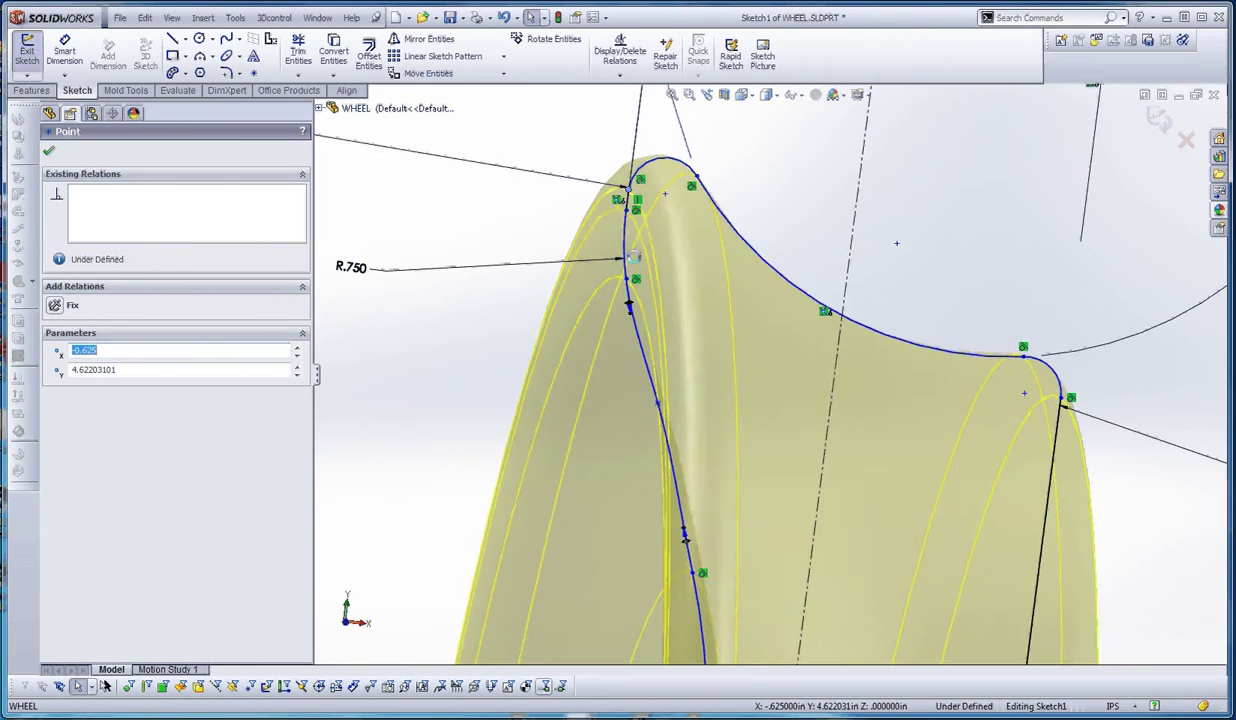
Step: Move the spline's upper end and its middle point further down below the R.750 arc
{"action": "scroll", "coordinate": [633, 257], "scroll_direction": "down", "scroll_amount": 3}
{"action": "left_click", "coordinate": [662, 410]}
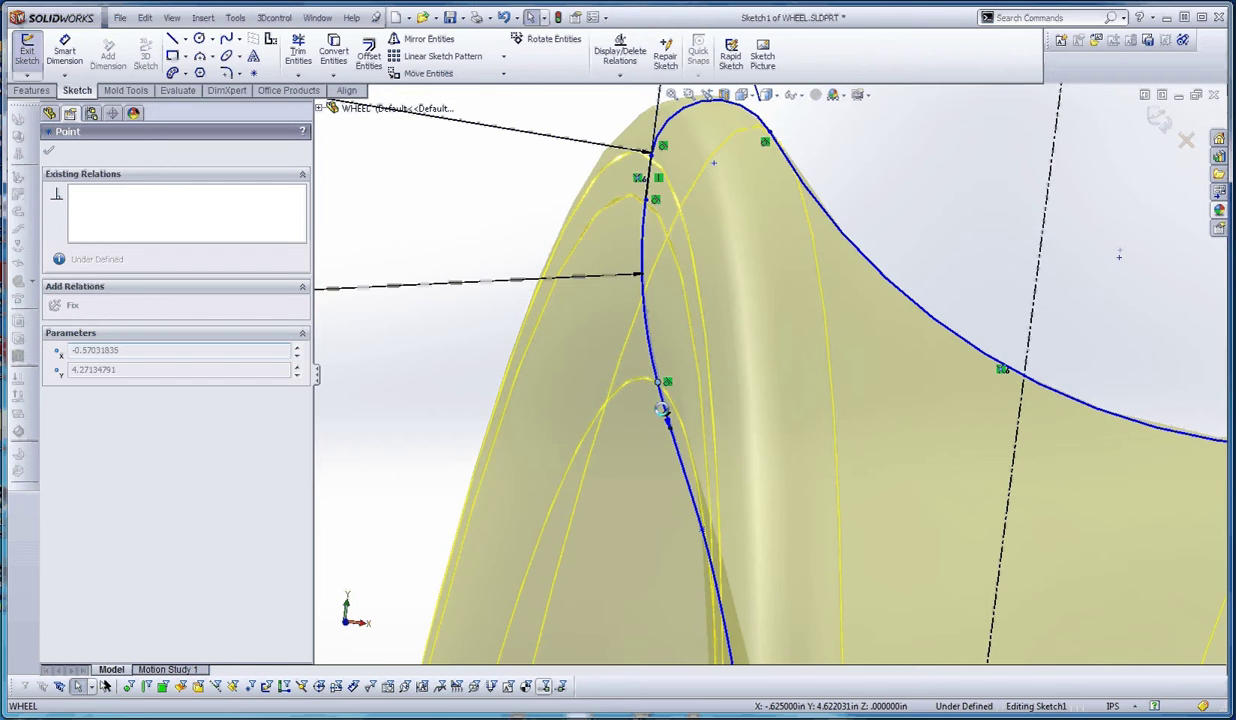
{"action": "scroll", "coordinate": [662, 410], "scroll_direction": "up", "scroll_amount": 5}
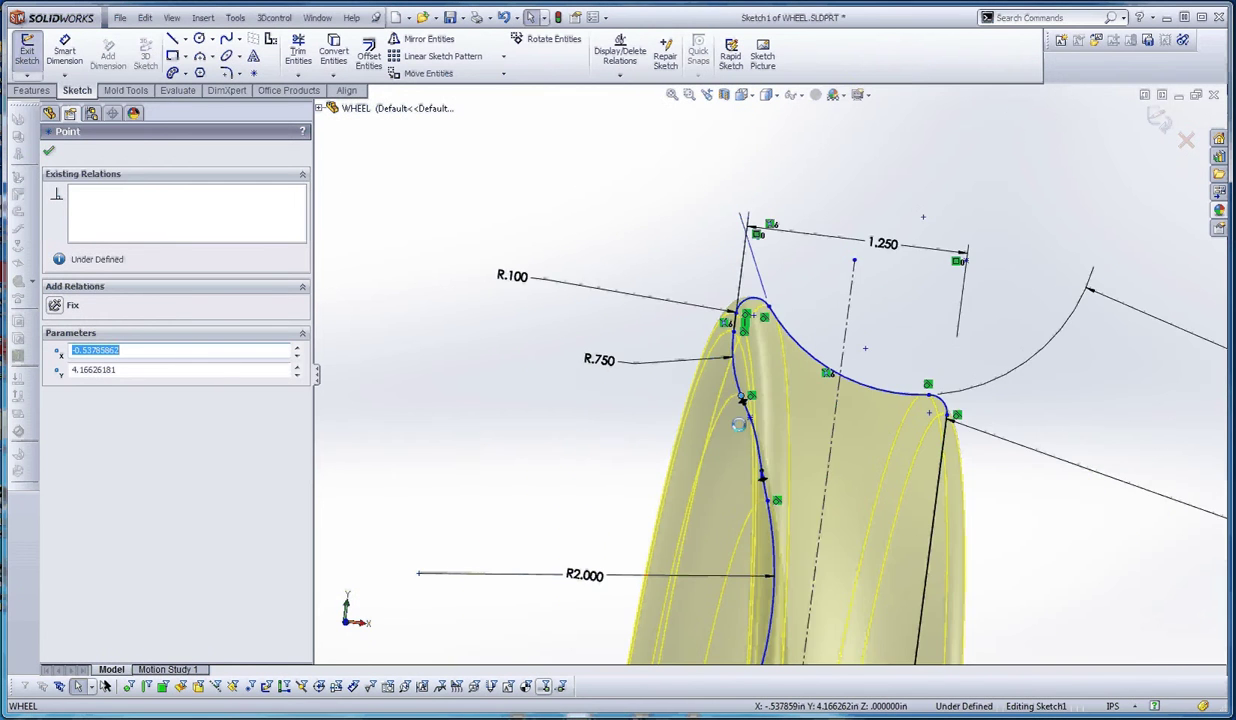
{"action": "scroll", "coordinate": [739, 424], "scroll_direction": "down", "scroll_amount": 2}
{"action": "mouse_move", "coordinate": [741, 369]}
{"action": "left_mouse_down"}
{"action": "mouse_move", "coordinate": [743, 424]}
{"action": "mouse_move", "coordinate": [739, 402]}
{"action": "mouse_move", "coordinate": [755, 401]}
{"action": "mouse_move", "coordinate": [772, 413]}
{"action": "mouse_move", "coordinate": [767, 435]}
{"action": "left_mouse_up"}
Step: Lower the endpoints of the short vertical line below the R.100 fillet and the groove arc's opposite endpoint
{"action": "left_click_drag", "start_coordinate": [727, 303], "coordinate": [720, 357]}
{"action": "left_click_drag", "start_coordinate": [733, 247], "coordinate": [725, 312]}
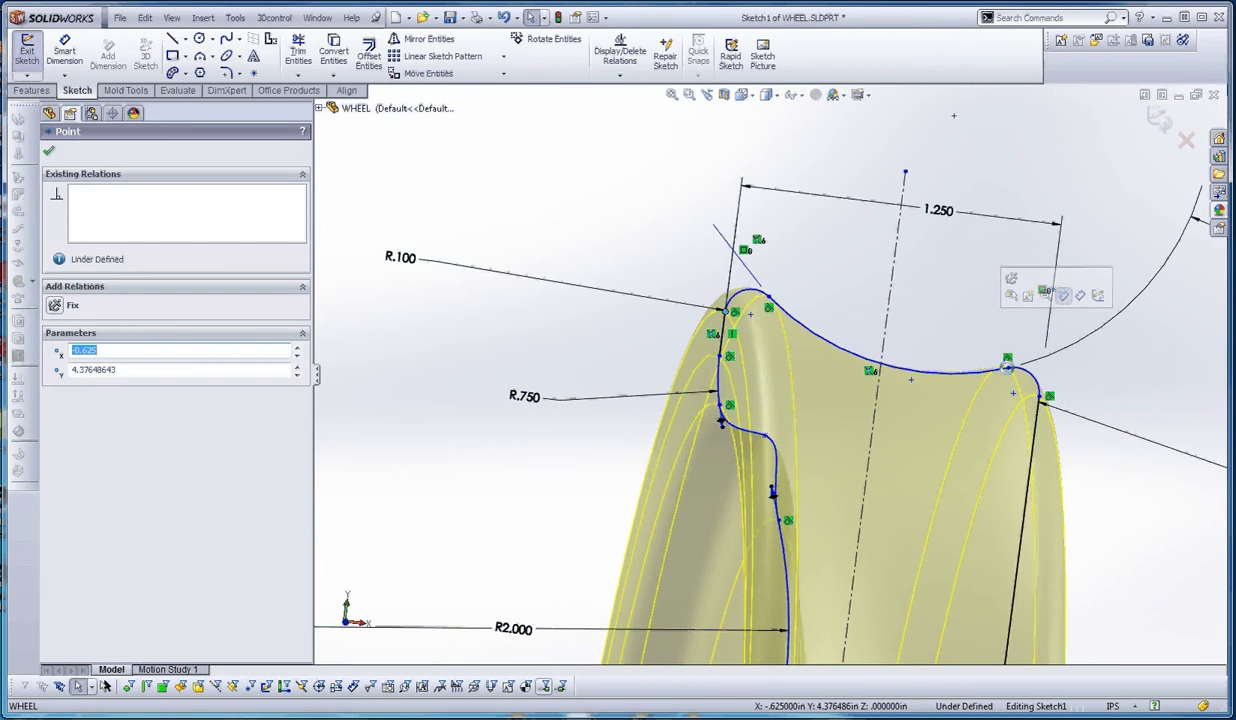
{"action": "mouse_move", "coordinate": [1008, 367]}
{"action": "left_mouse_down"}
{"action": "mouse_move", "coordinate": [951, 372]}
{"action": "mouse_move", "coordinate": [1018, 364]}
{"action": "mouse_move", "coordinate": [1004, 375]}
{"action": "left_mouse_up"}
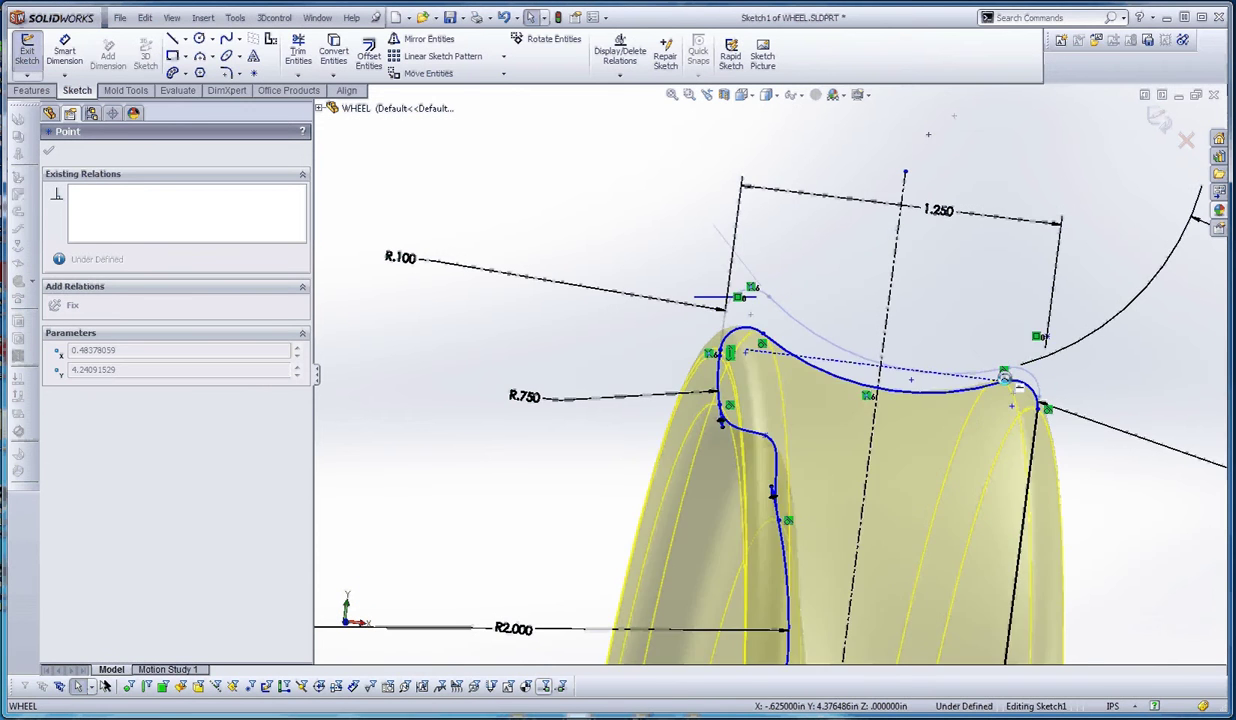
{"action": "left_click", "coordinate": [963, 397]}
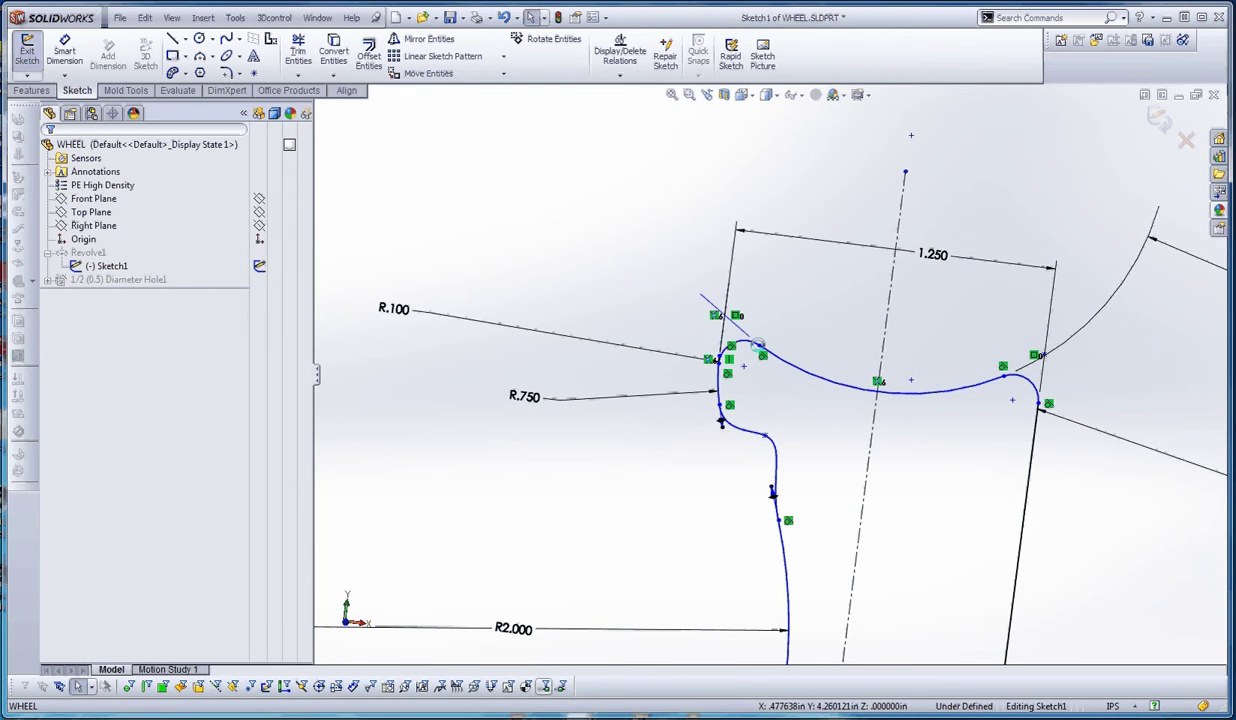
Step: Make the groove arc's midpoint coincident with the vertical centerline
{"action": "right_click", "coordinate": [866, 381]}
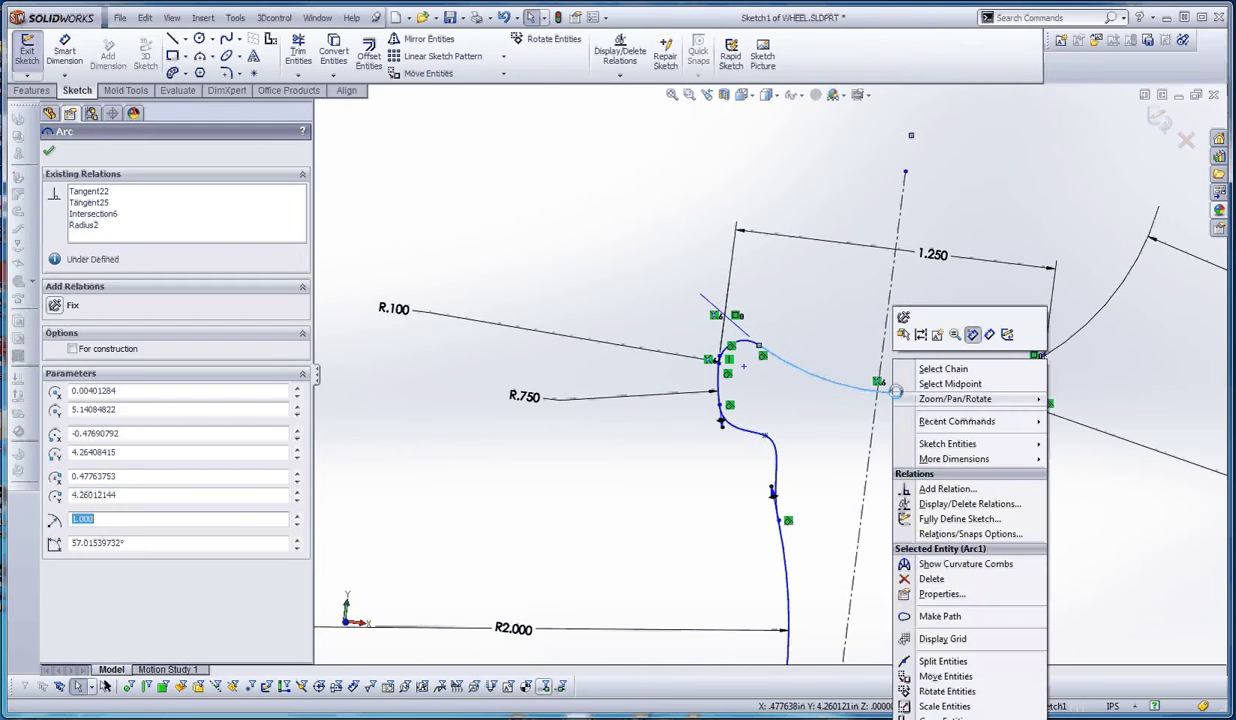
{"action": "left_click", "coordinate": [950, 385]}
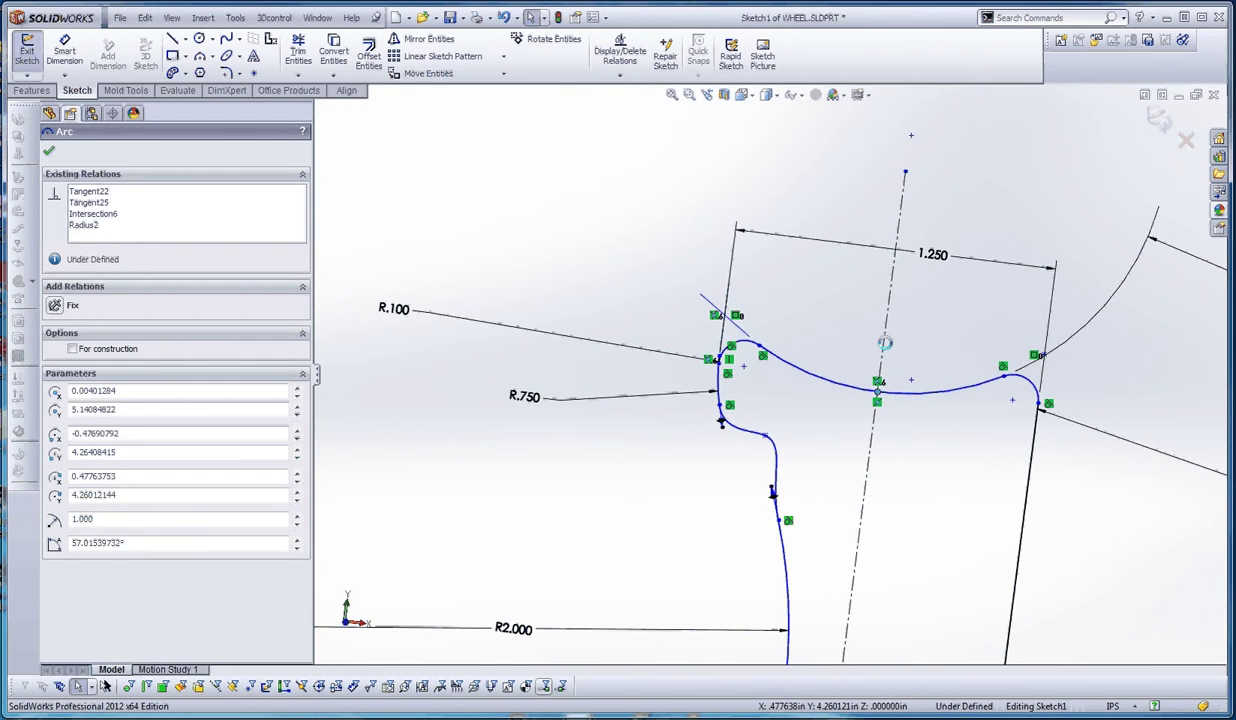
{"action": "left_click", "coordinate": [886, 342], "text": "ctrl"}
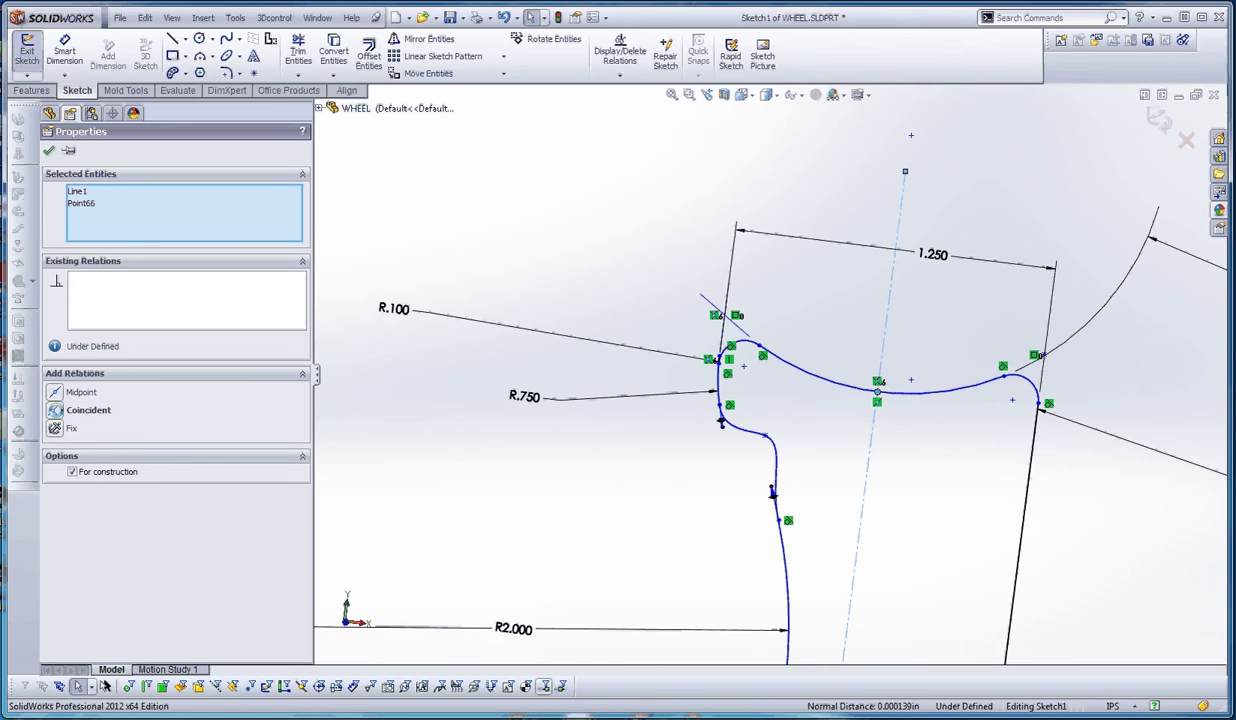
{"action": "left_click", "coordinate": [88, 410]}
{"action": "left_click", "coordinate": [516, 466]}
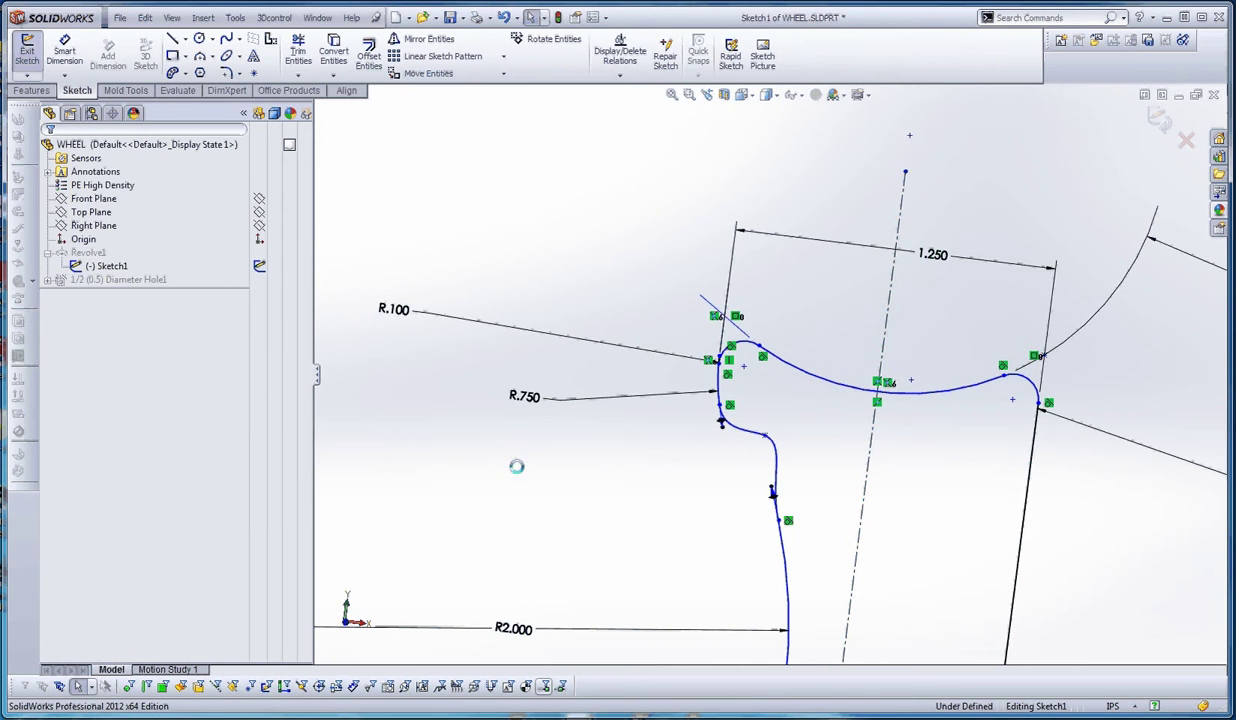
Step: Add a Horizontal relation between the two endpoints of the groove arc
{"action": "left_click", "coordinate": [1003, 375]}
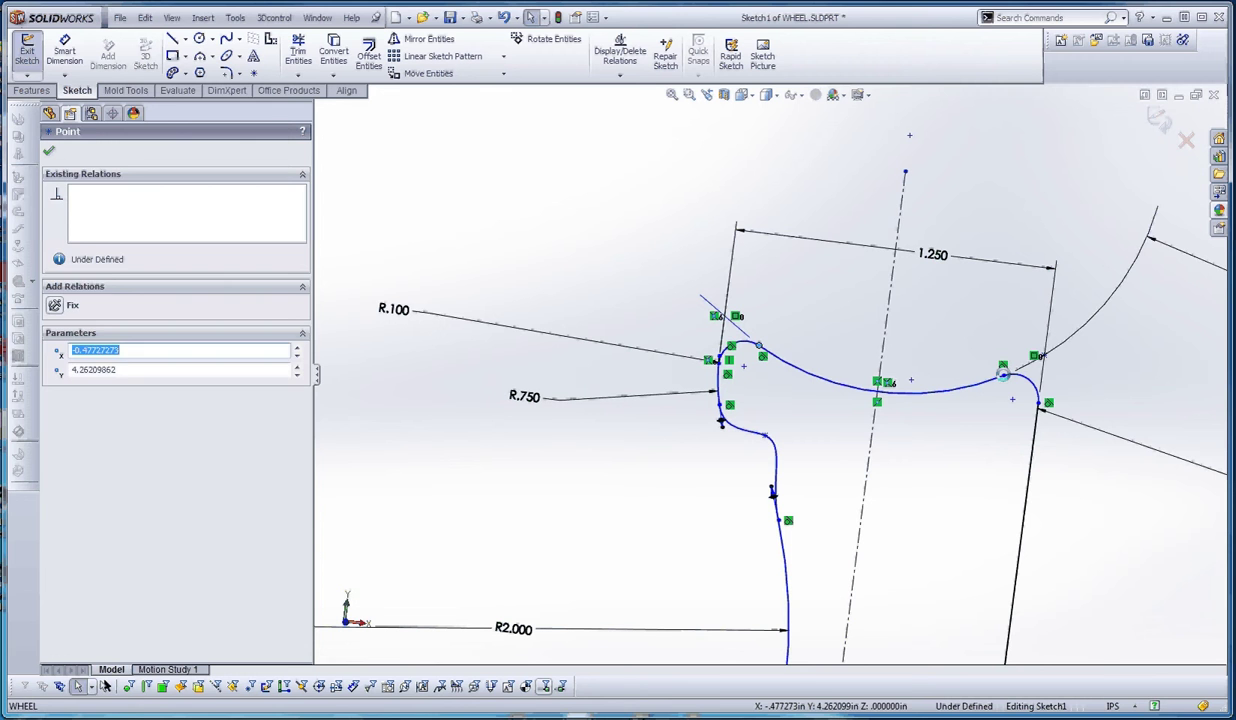
{"action": "left_click", "coordinate": [759, 347], "text": "ctrl"}
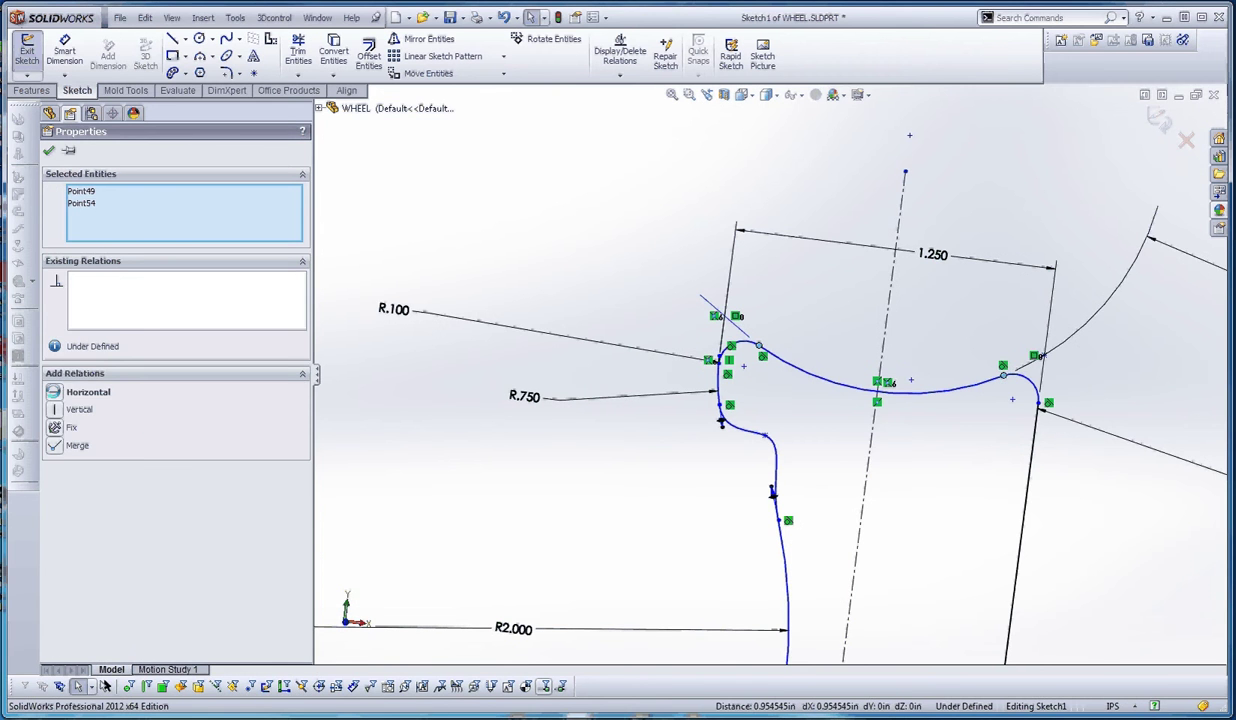
{"action": "left_click", "coordinate": [66, 392]}
{"action": "left_click", "coordinate": [630, 483]}
Step: Delete the groove arc's conflicting relation tied to the short slanted line and its extra coincident relation on the vertical centerline
{"action": "scroll", "coordinate": [630, 483], "scroll_direction": "up", "scroll_amount": 2}
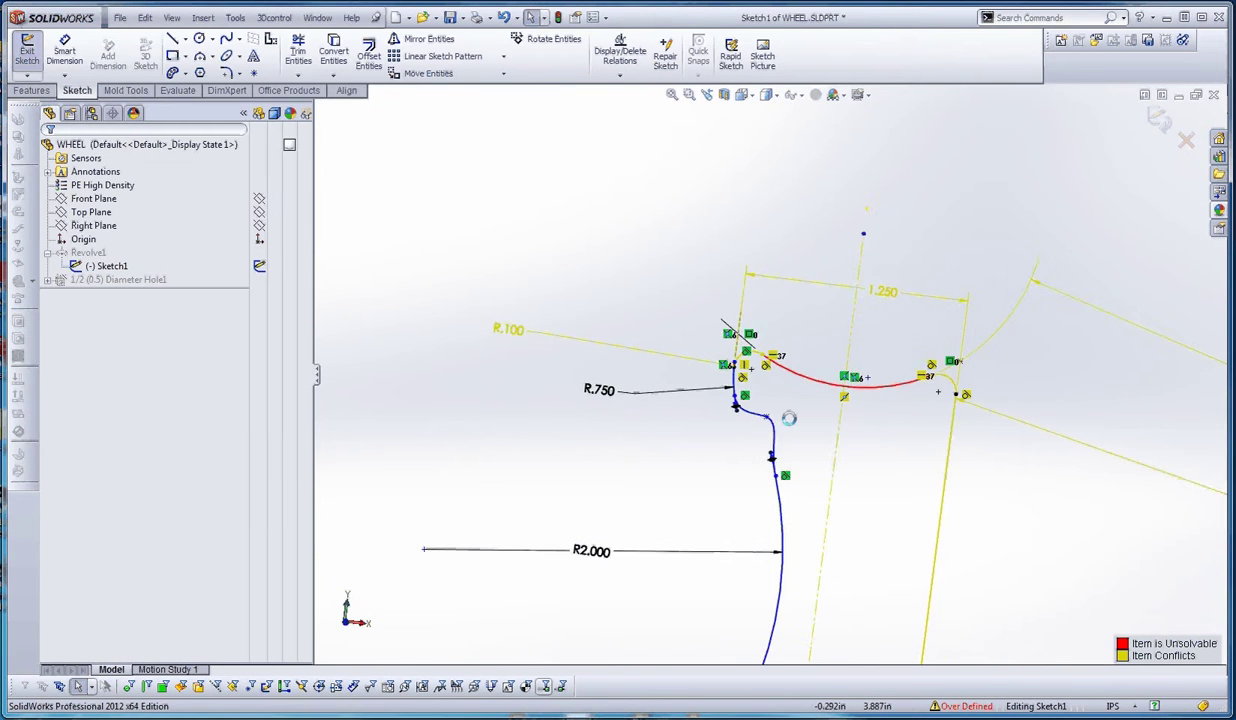
{"action": "scroll", "coordinate": [838, 375], "scroll_direction": "down", "scroll_amount": 5}
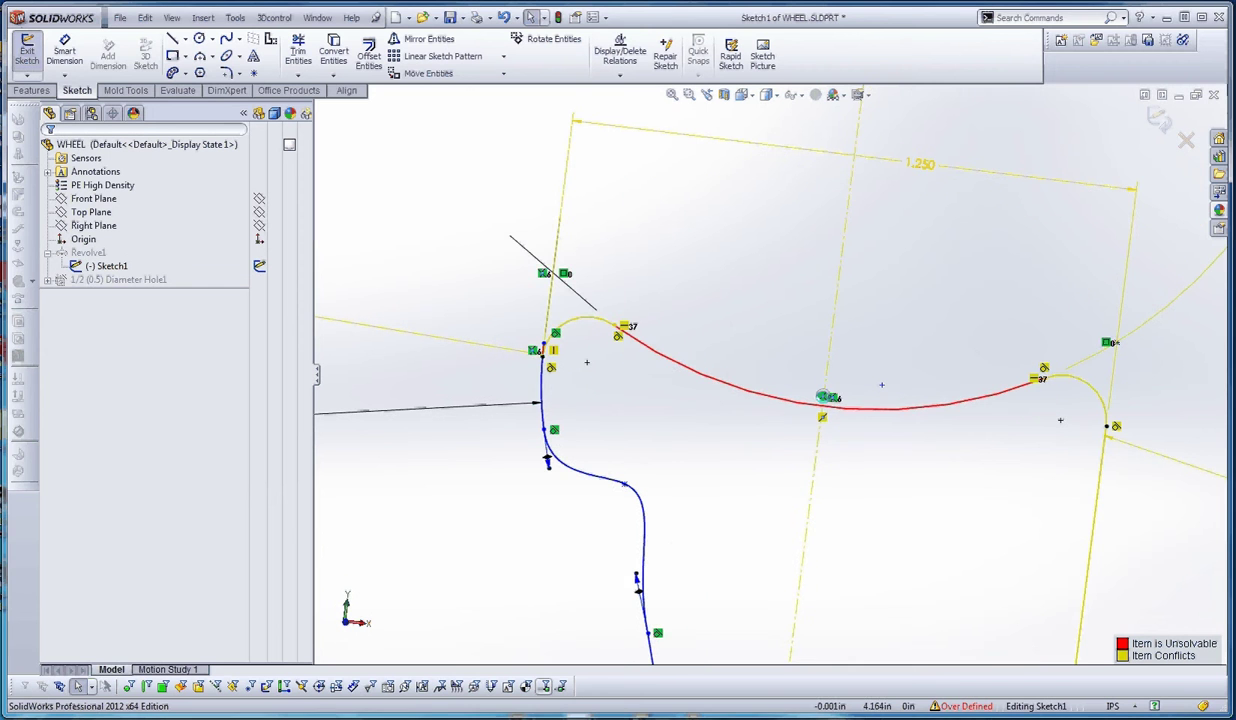
{"action": "left_click", "coordinate": [823, 417]}
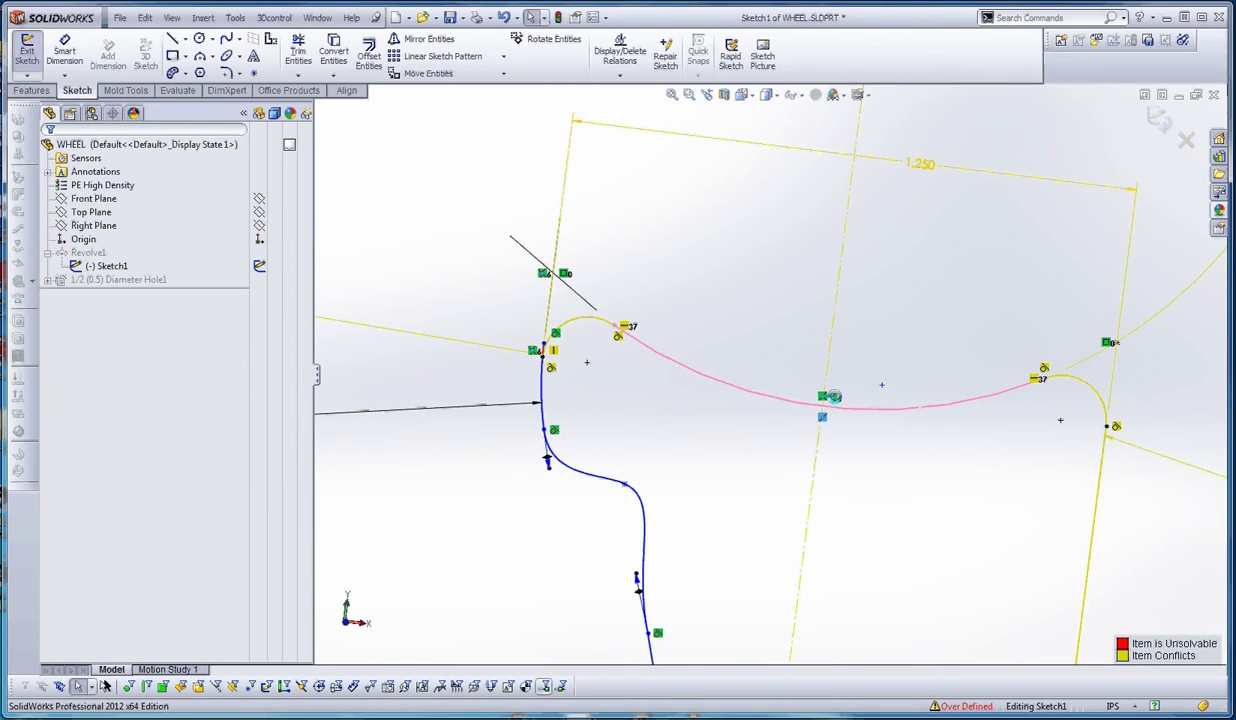
{"action": "left_click", "coordinate": [834, 397]}
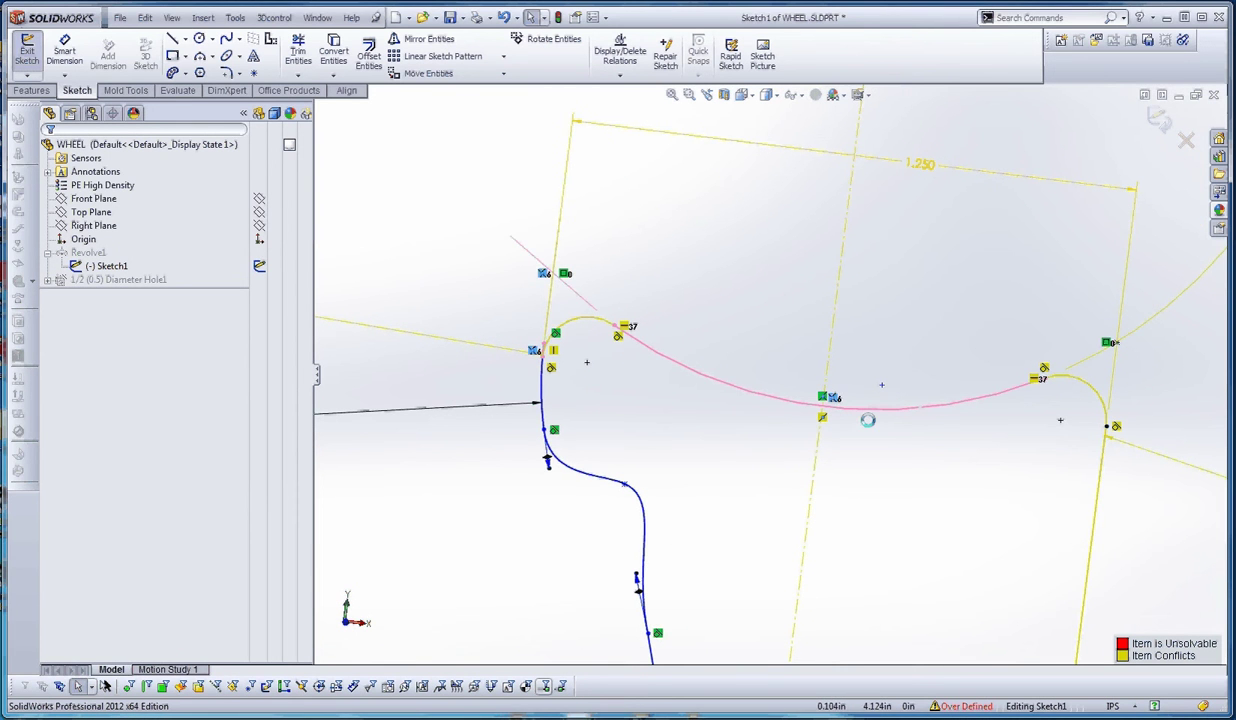
{"action": "key", "text": "Delete"}
{"action": "left_click", "coordinate": [826, 397]}
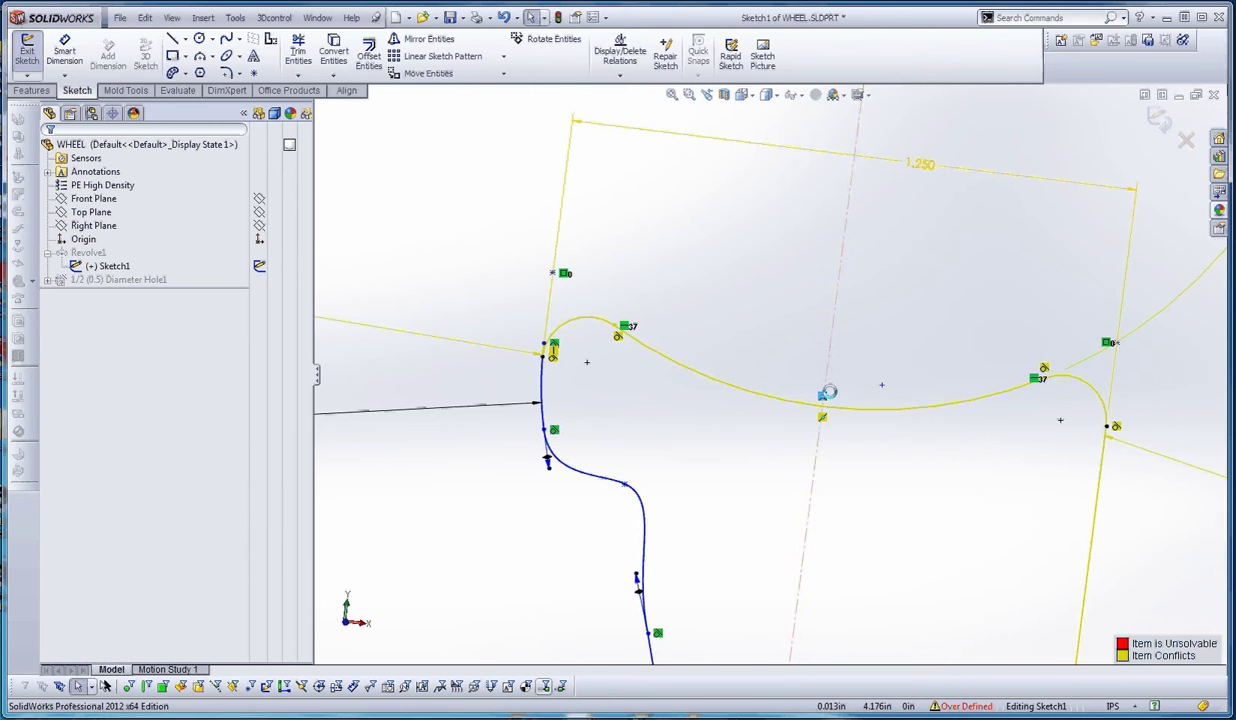
{"action": "key", "text": "Delete"}
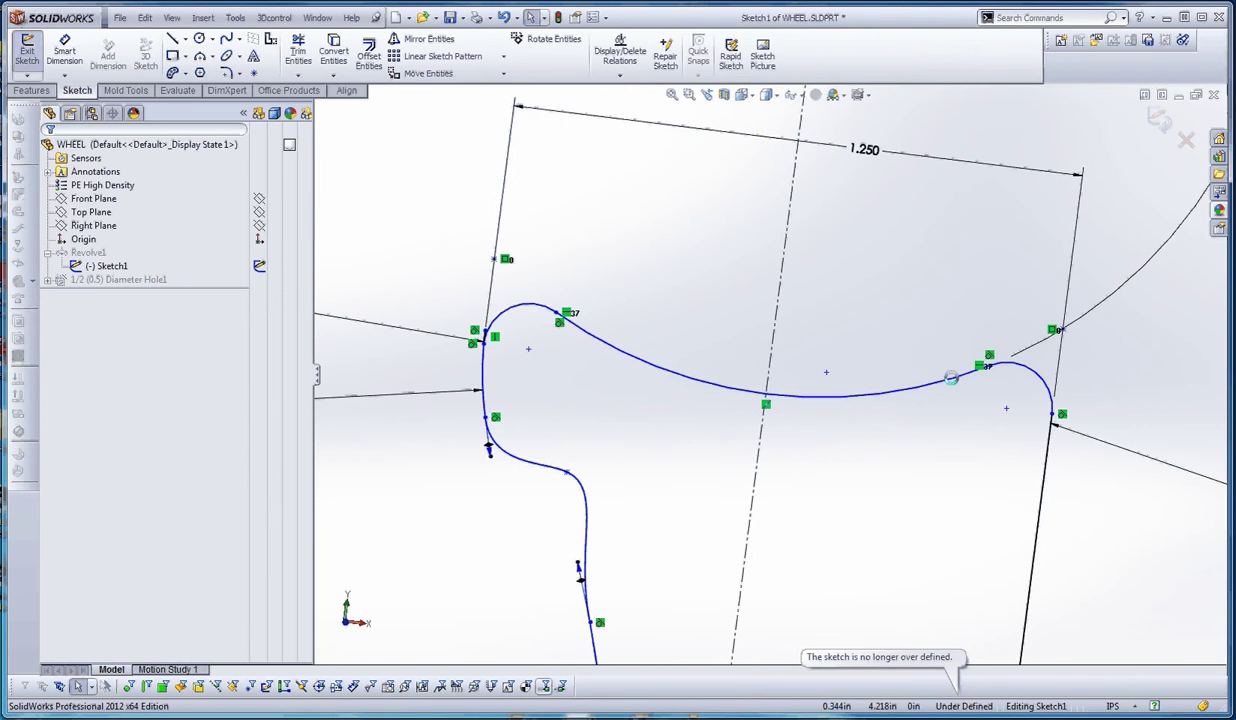
Step: Move the groove arc's right endpoint slightly upward along the rim profile
{"action": "left_click_drag", "start_coordinate": [980, 362], "coordinate": [930, 350]}
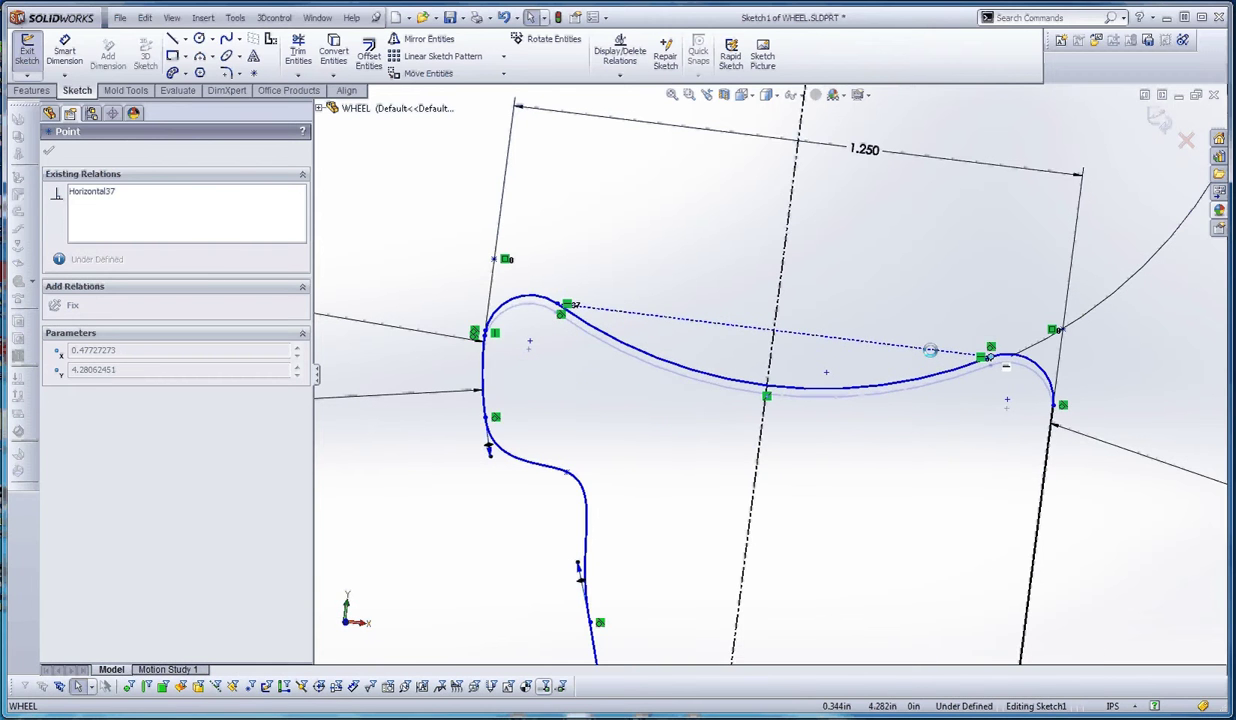
{"action": "scroll", "coordinate": [911, 428], "scroll_direction": "up", "scroll_amount": 3}
{"action": "left_click", "coordinate": [947, 460]}
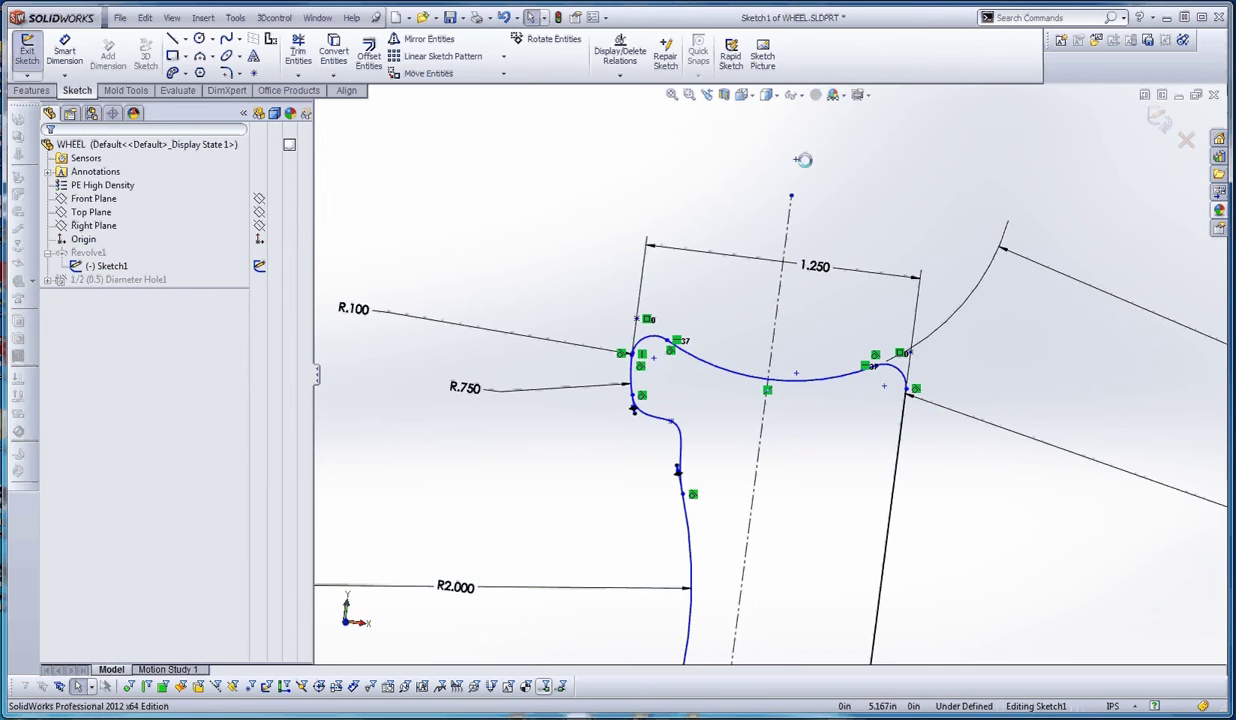
{"action": "scroll", "coordinate": [770, 368], "scroll_direction": "up", "scroll_amount": 3}
{"action": "scroll", "coordinate": [770, 365], "scroll_direction": "down", "scroll_amount": 3}
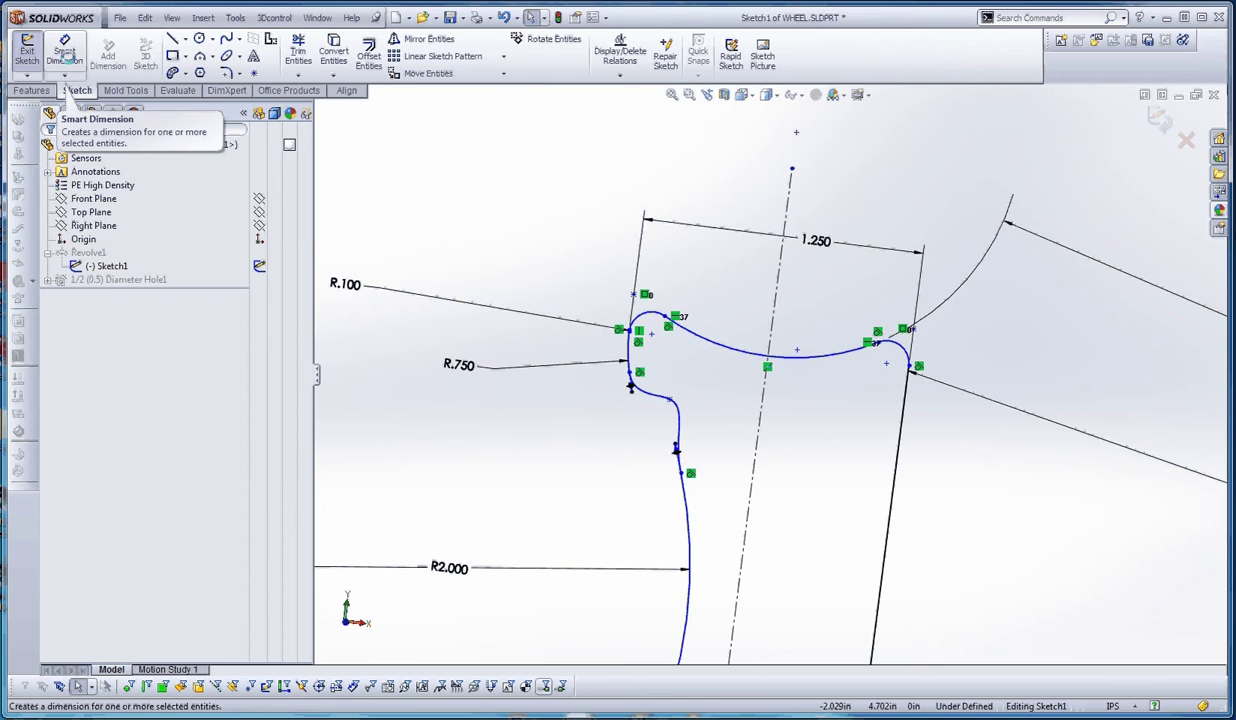
Step: Add a doubled-distance dimension from the groove arc's center to the horizontal centerline and set it to 10.000 in
{"action": "left_click", "coordinate": [64, 50]}
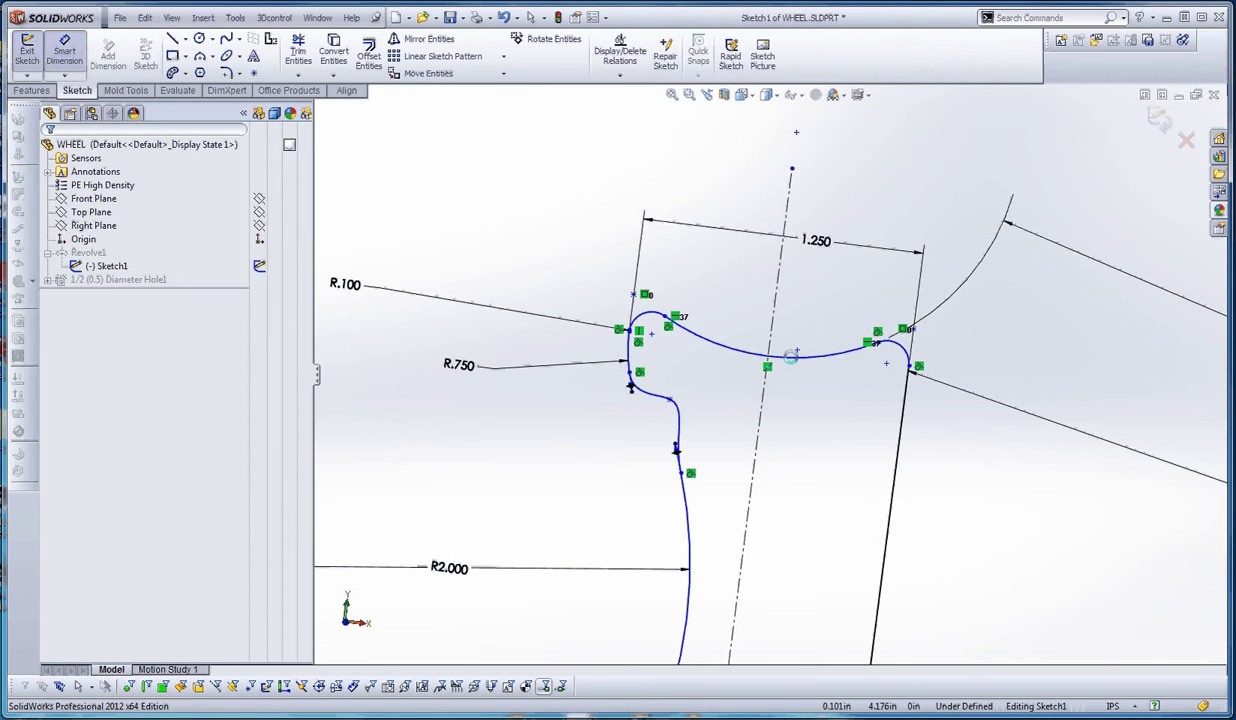
{"action": "left_click", "coordinate": [784, 355]}
{"action": "scroll", "coordinate": [784, 358], "scroll_direction": "up", "scroll_amount": 3}
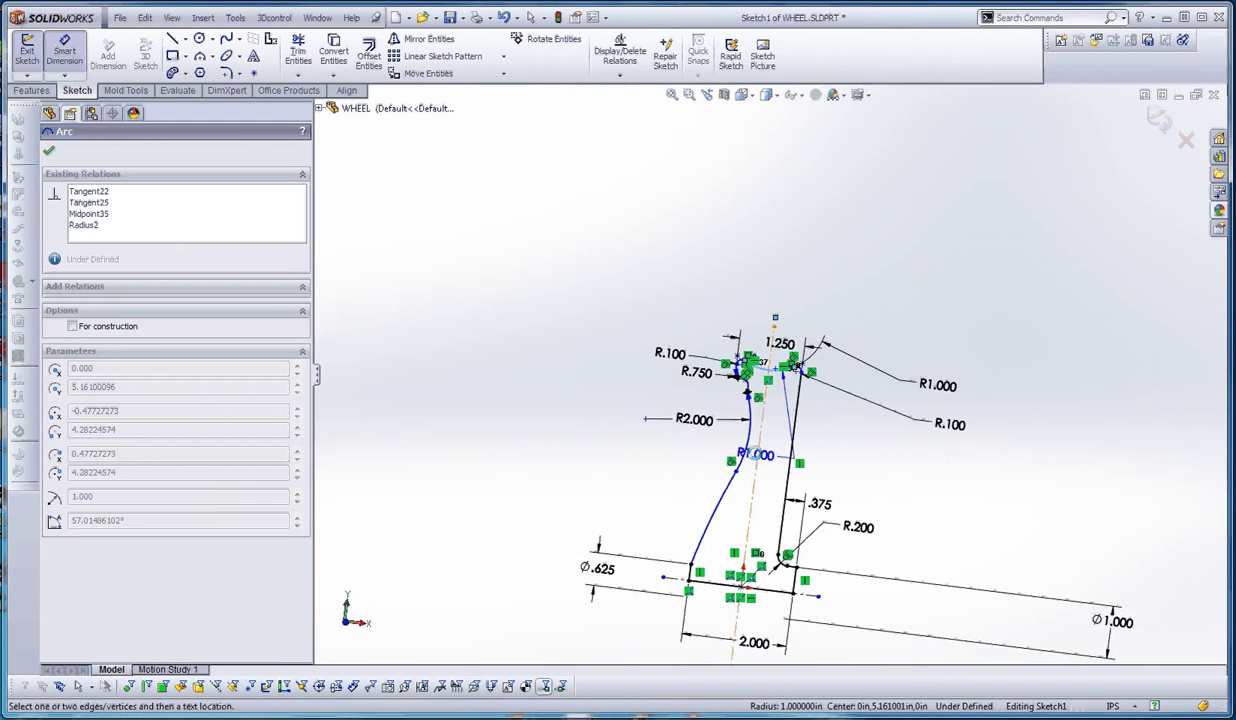
{"action": "left_click", "coordinate": [666, 578]}
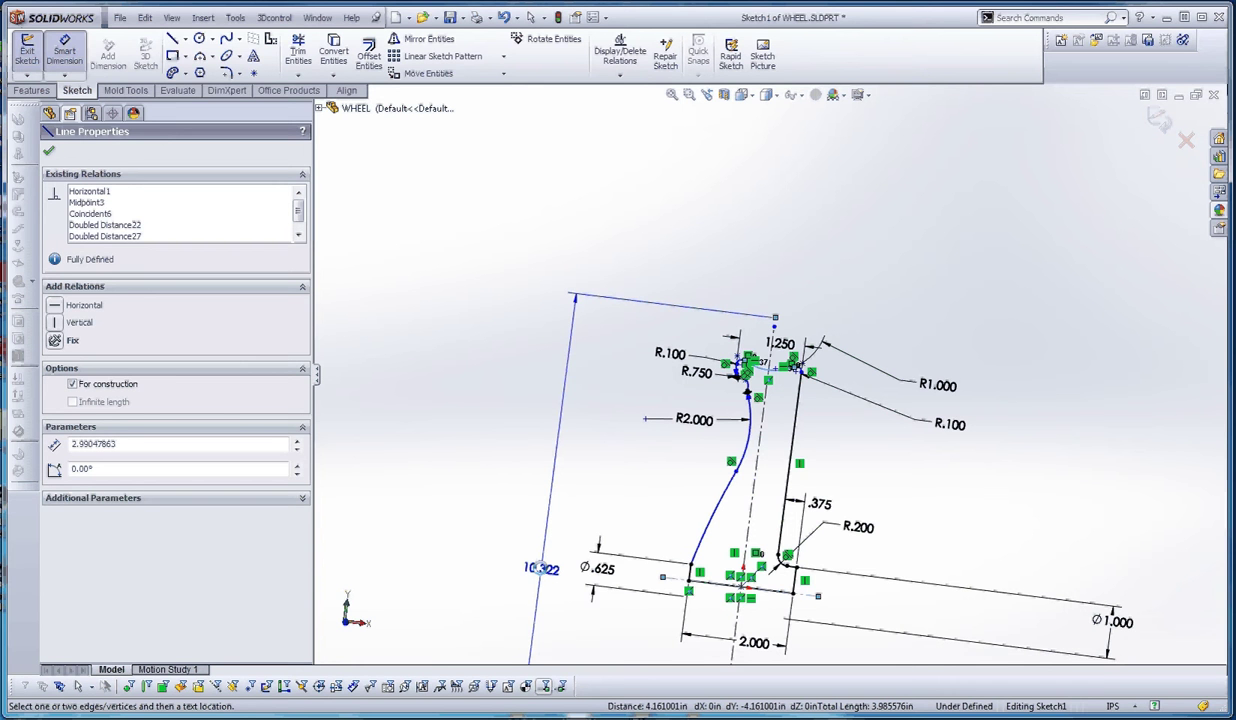
{"action": "left_click", "coordinate": [541, 568]}
{"action": "type", "text": "10.32200192in"}
{"action": "key", "text": "Return"}
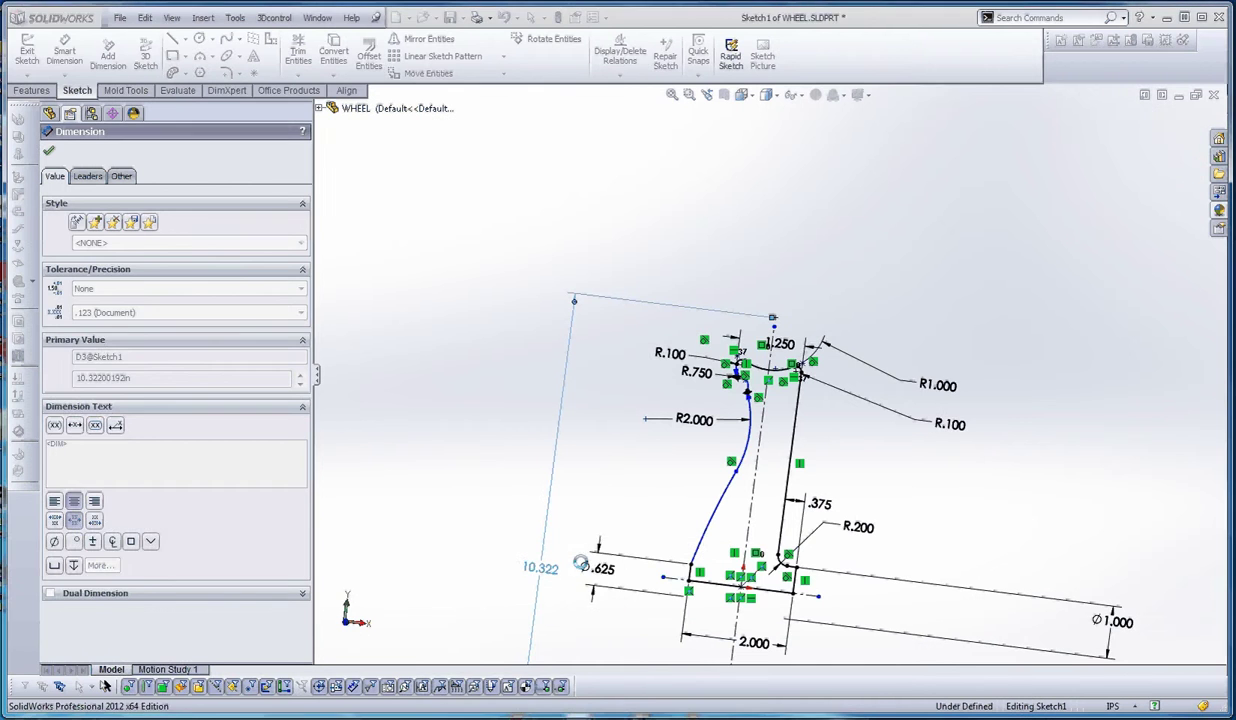
{"action": "scroll", "coordinate": [808, 404], "scroll_direction": "down", "scroll_amount": 4}
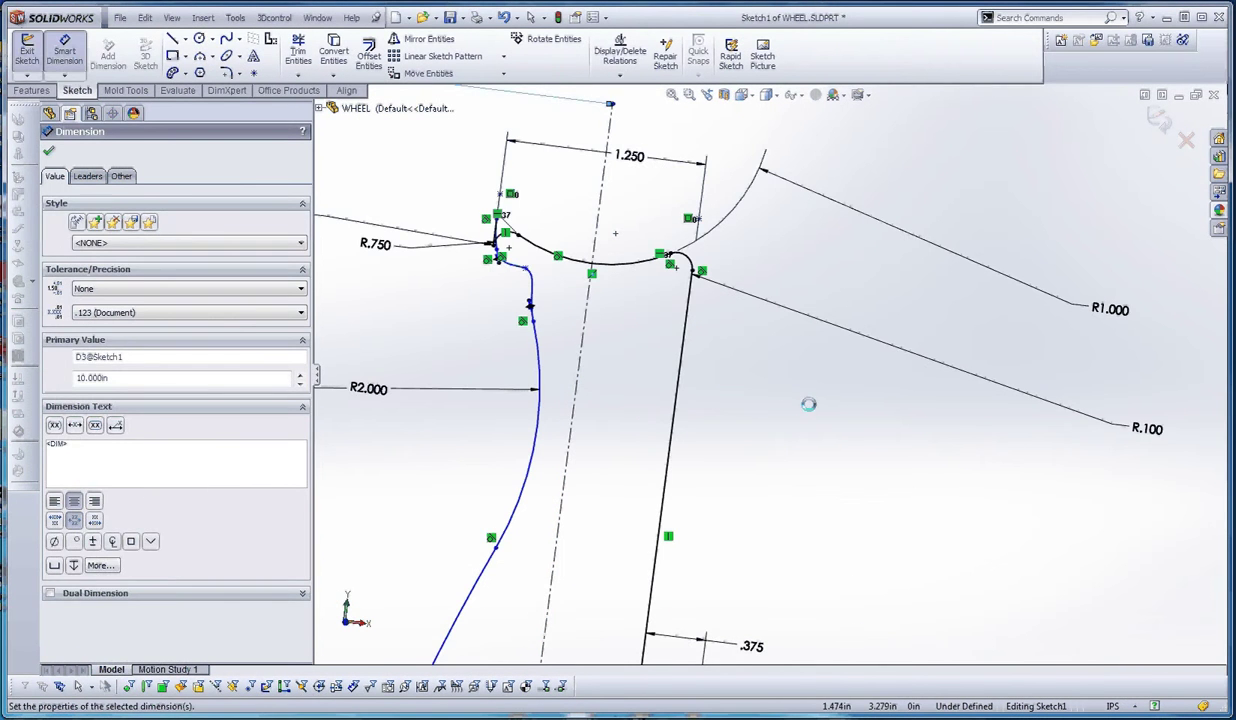
{"action": "key", "text": "Escape"}
Step: Move the misplaced endpoints of the short vertical line and R.750 arc down below the R.100 fillet
{"action": "scroll", "coordinate": [545, 275], "scroll_direction": "down", "scroll_amount": 5}
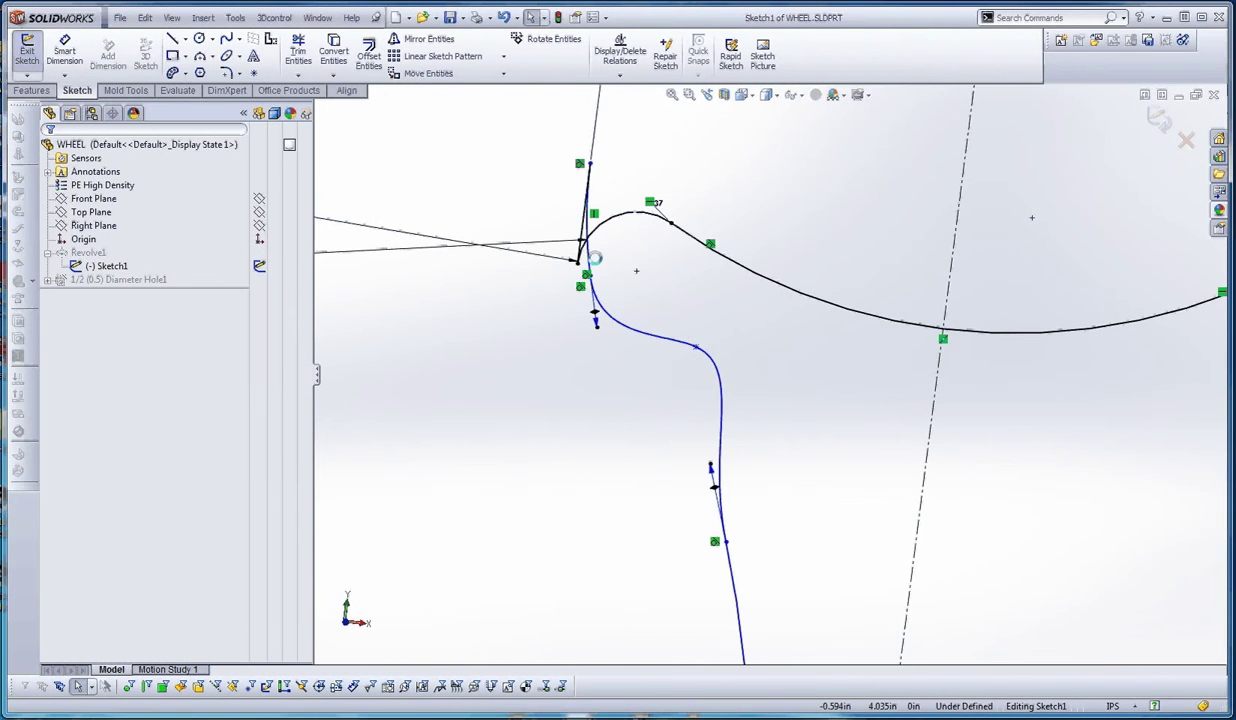
{"action": "left_click_drag", "start_coordinate": [590, 163], "coordinate": [598, 371]}
{"action": "left_click_drag", "start_coordinate": [586, 196], "coordinate": [581, 305]}
{"action": "left_click", "coordinate": [684, 450]}
Step: Reshape the spline below the rim by lowering its middle point and its lower endpoint on the R2.000 arc
{"action": "scroll", "coordinate": [720, 380], "scroll_direction": "up", "scroll_amount": 3}
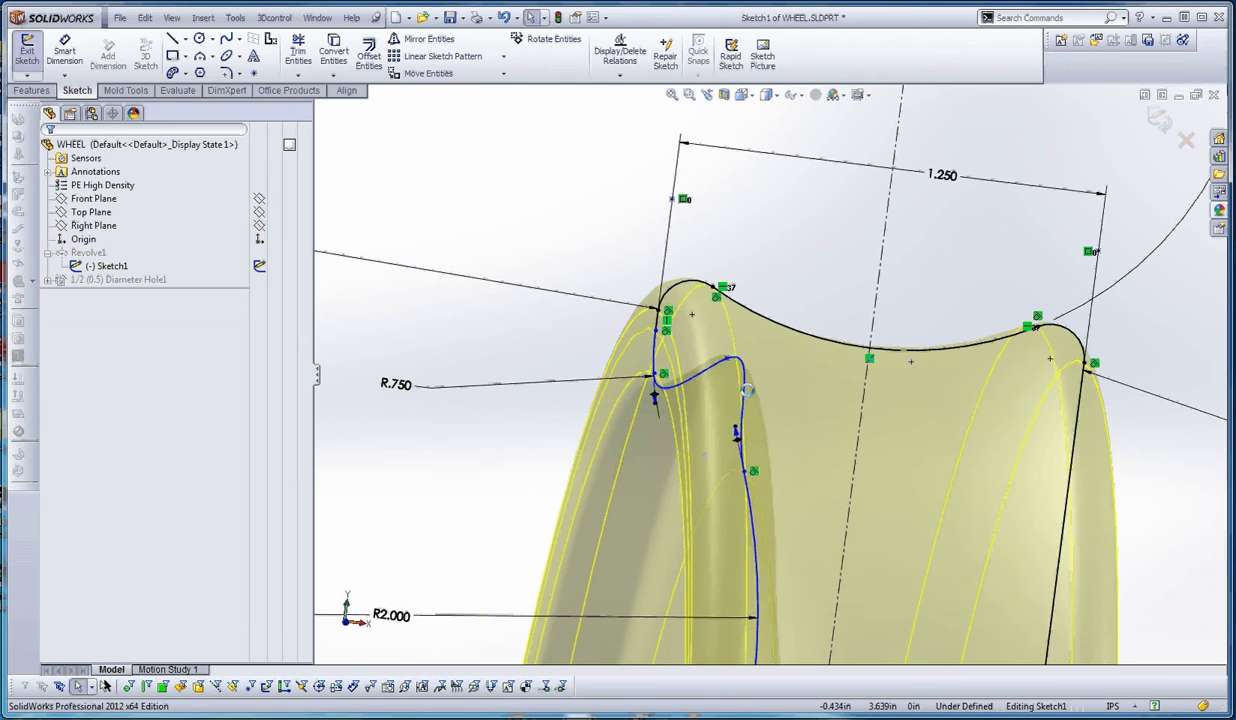
{"action": "left_click_drag", "start_coordinate": [725, 356], "coordinate": [697, 411]}
{"action": "left_click_drag", "start_coordinate": [745, 471], "coordinate": [756, 594]}
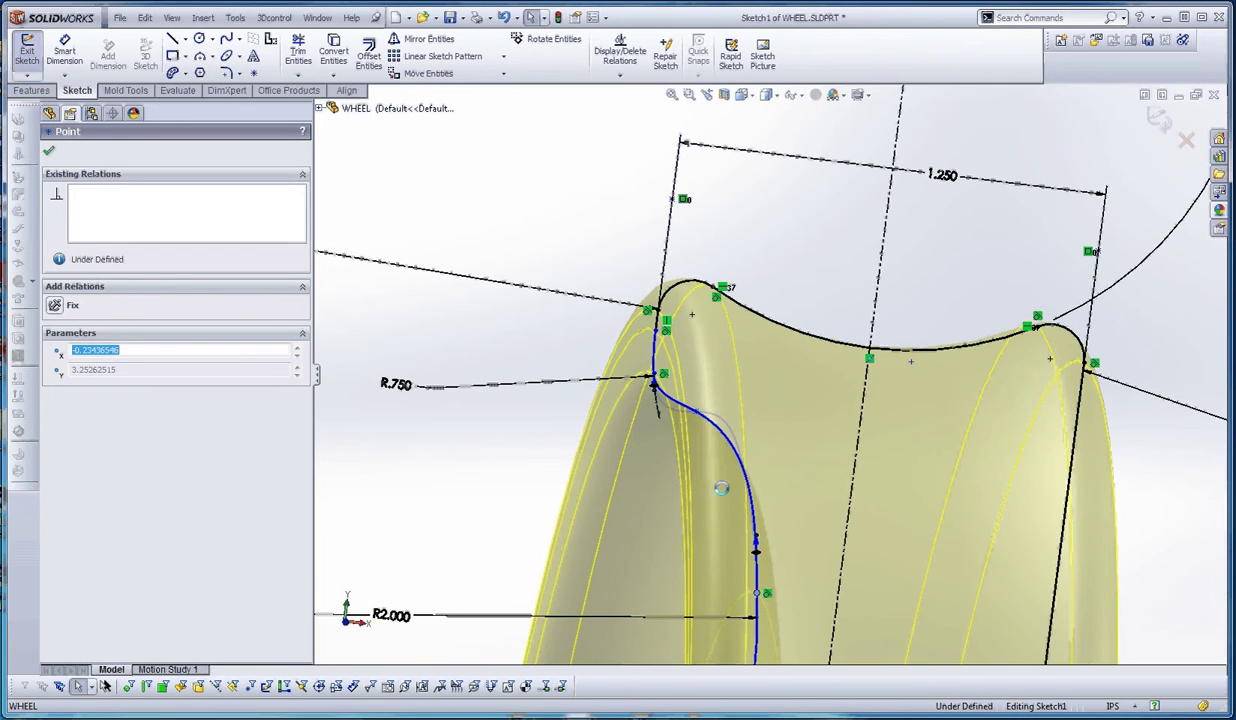
{"action": "scroll", "coordinate": [702, 398], "scroll_direction": "up", "scroll_amount": 5}
{"action": "left_click", "coordinate": [661, 345]}
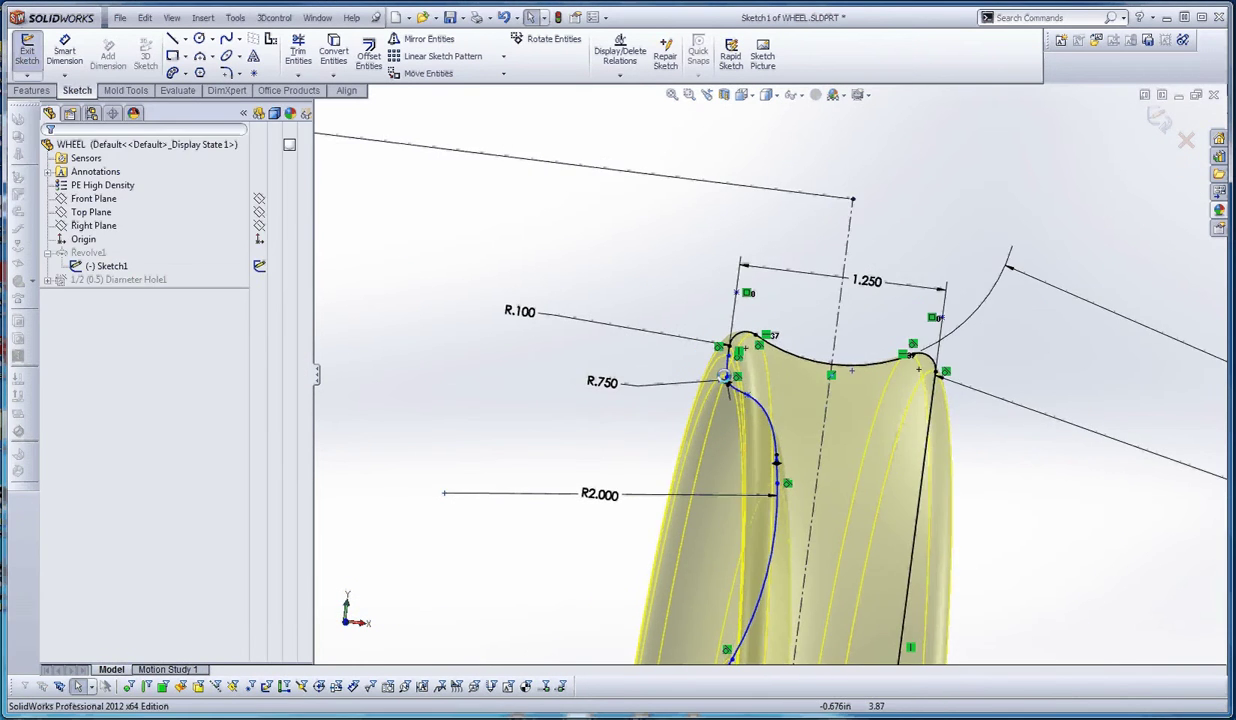
{"action": "scroll", "coordinate": [740, 385], "scroll_direction": "down", "scroll_amount": 3}
{"action": "scroll", "coordinate": [755, 397], "scroll_direction": "up", "scroll_amount": 2}
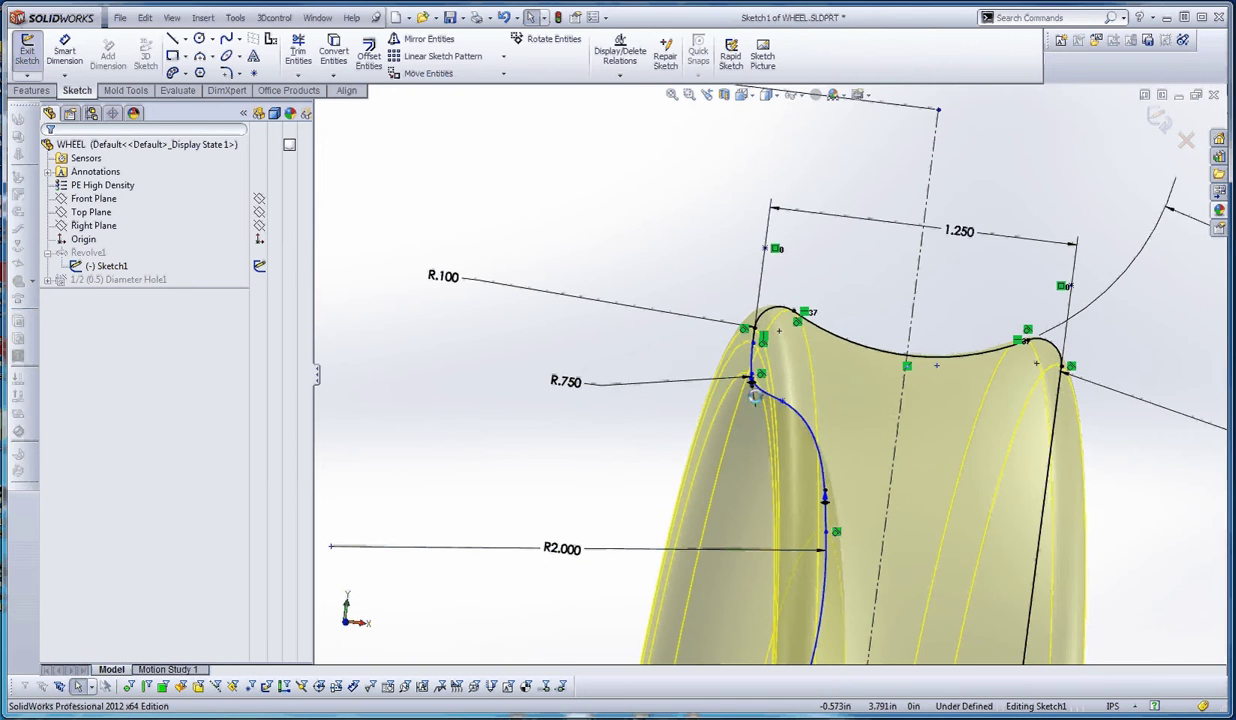
Step: Add a Tangent relation between the 13.000 in radius arc and the short vertical line at the hub
{"action": "scroll", "coordinate": [769, 372], "scroll_direction": "up", "scroll_amount": 5}
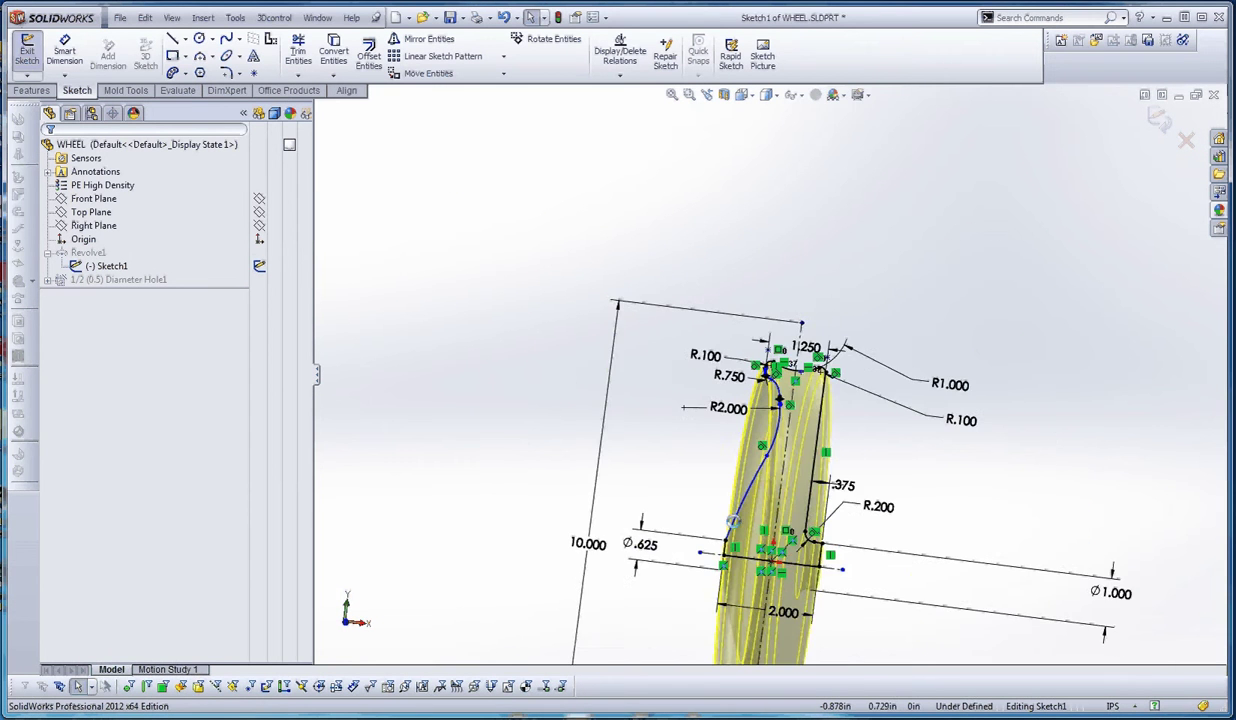
{"action": "scroll", "coordinate": [733, 521], "scroll_direction": "down", "scroll_amount": 3}
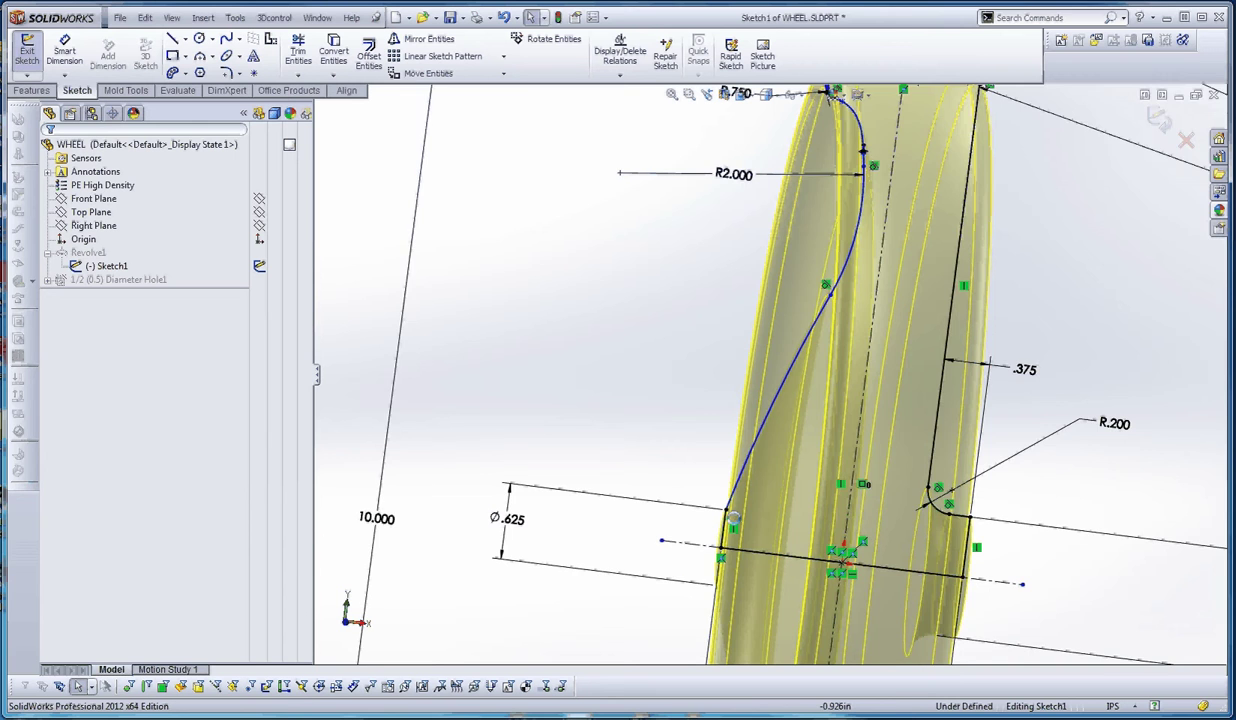
{"action": "scroll", "coordinate": [733, 521], "scroll_direction": "down", "scroll_amount": 3}
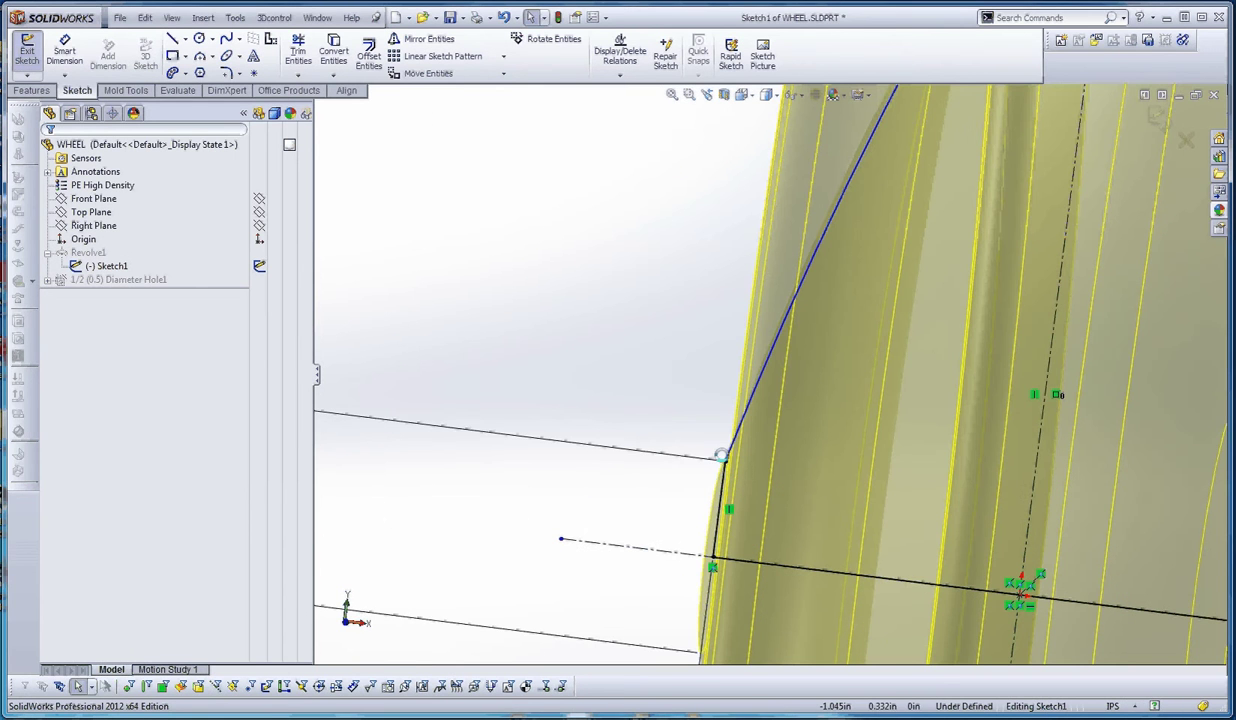
{"action": "left_click_drag", "start_coordinate": [746, 469], "coordinate": [676, 411]}
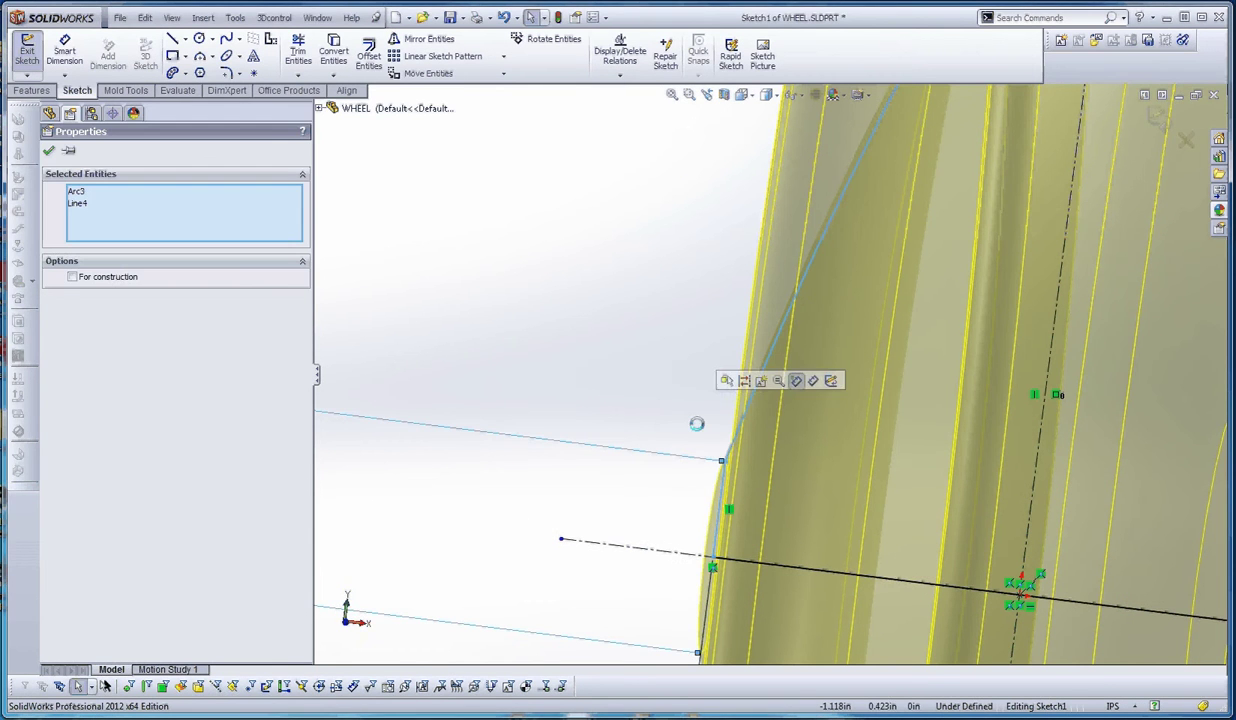
{"action": "key", "text": "Escape"}
{"action": "left_click", "coordinate": [733, 442]}
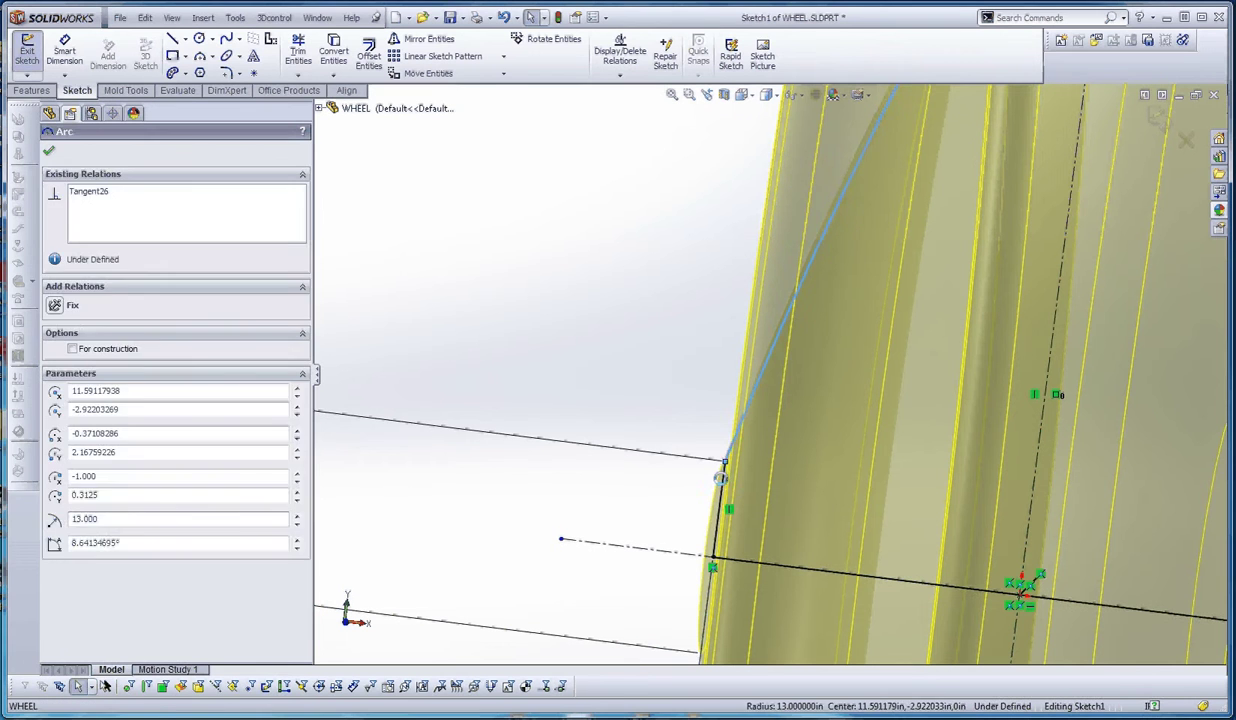
{"action": "left_click", "coordinate": [722, 478], "text": "ctrl"}
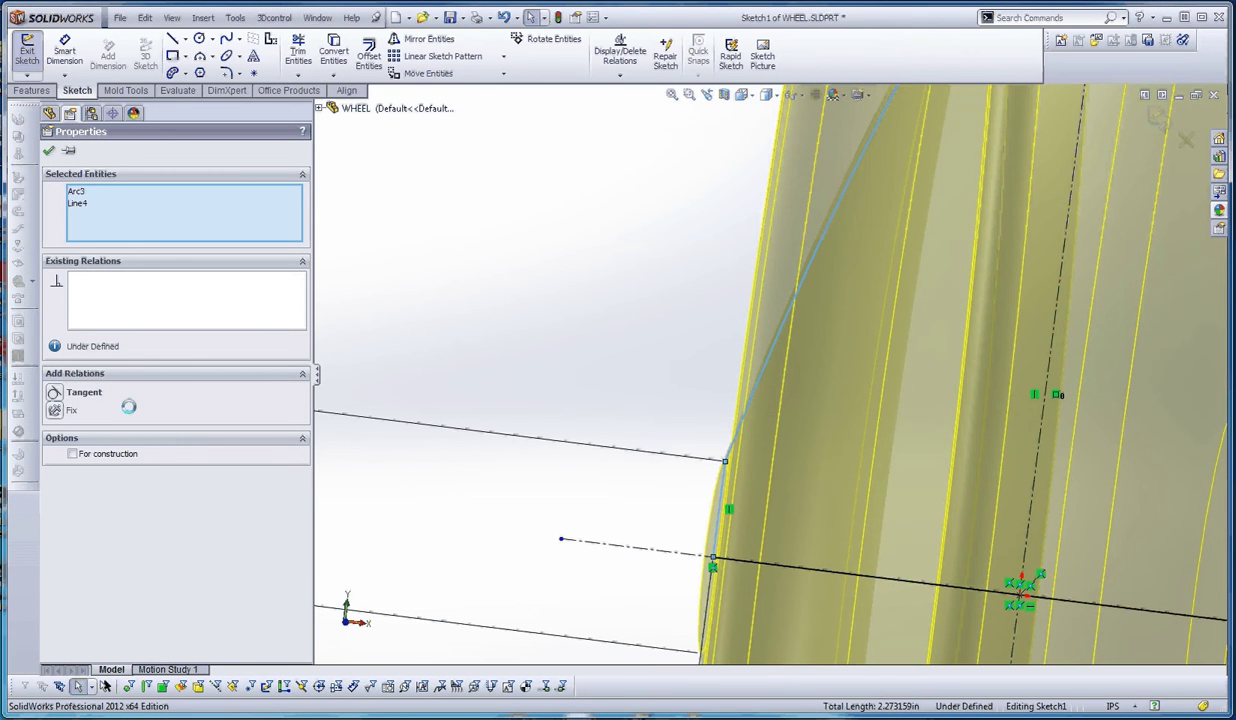
{"action": "left_click", "coordinate": [55, 393]}
{"action": "left_click", "coordinate": [640, 385]}
{"action": "scroll", "coordinate": [640, 385], "scroll_direction": "up", "scroll_amount": 3}
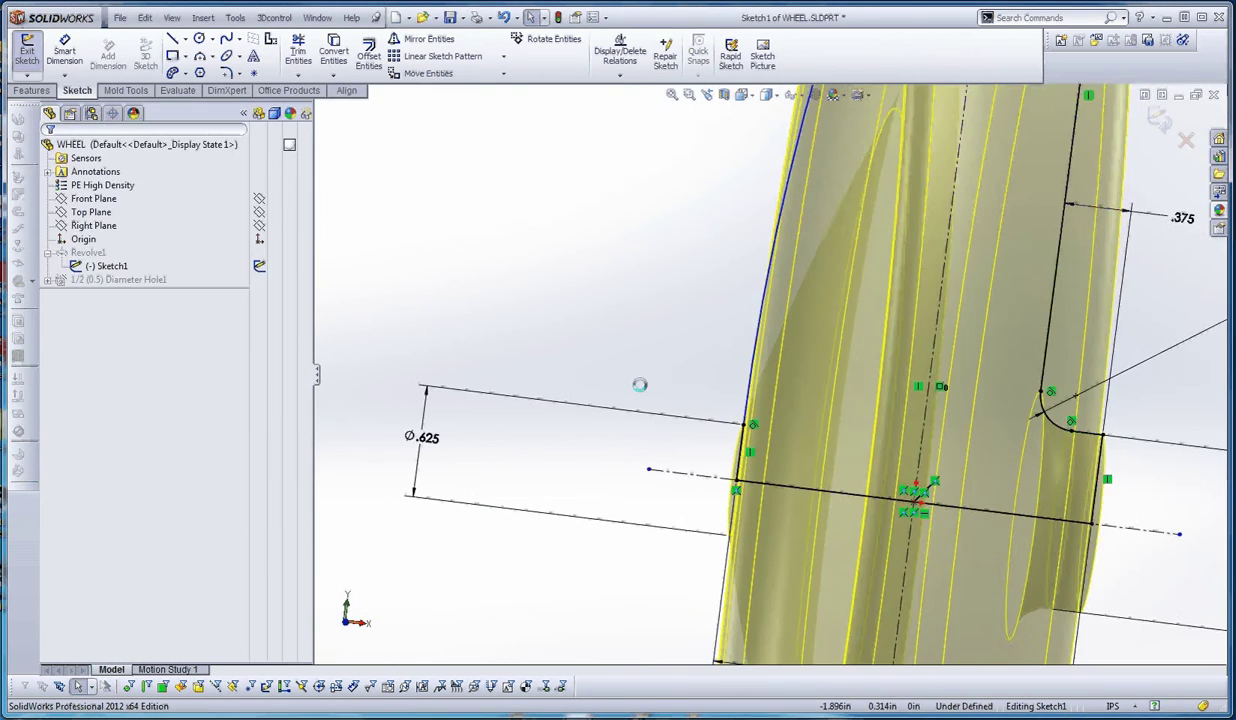
Step: Try to move the spline's upper end on the R.750 arc and its middle point further down
{"action": "scroll", "coordinate": [640, 385], "scroll_direction": "up", "scroll_amount": 4}
{"action": "scroll", "coordinate": [796, 260], "scroll_direction": "down", "scroll_amount": 3}
{"action": "scroll", "coordinate": [795, 202], "scroll_direction": "down", "scroll_amount": 6}
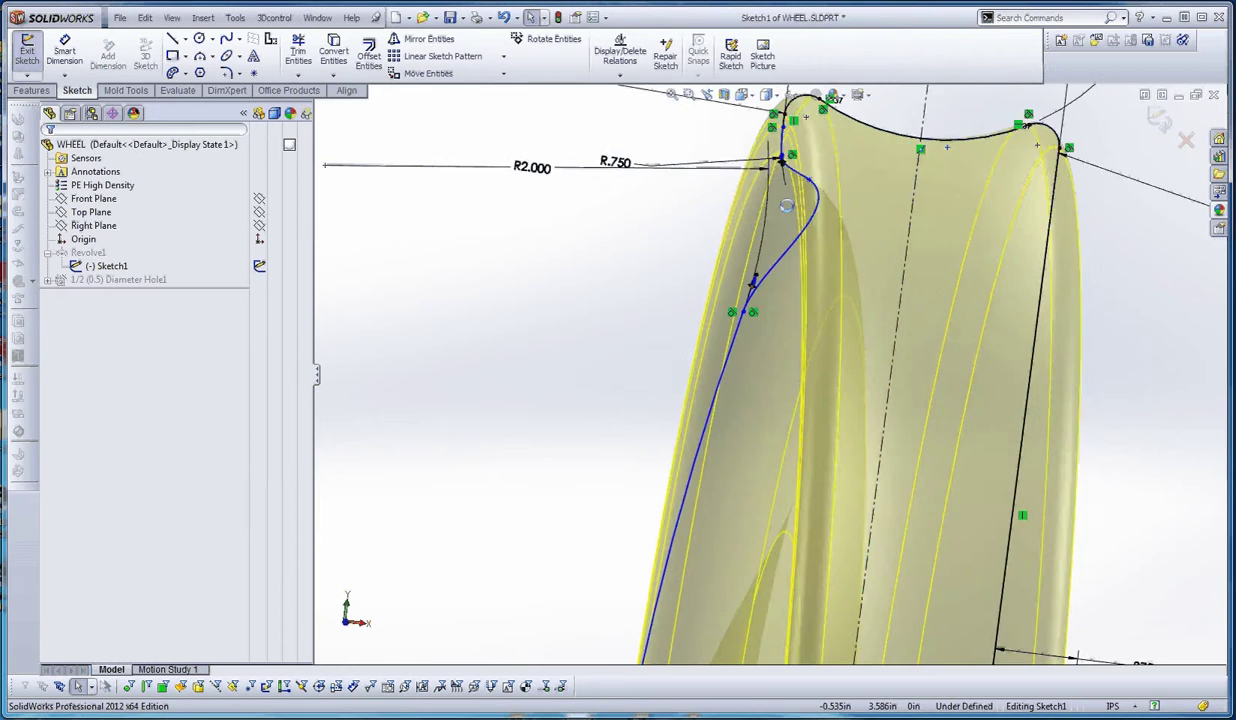
{"action": "left_click_drag", "start_coordinate": [770, 165], "coordinate": [855, 286]}
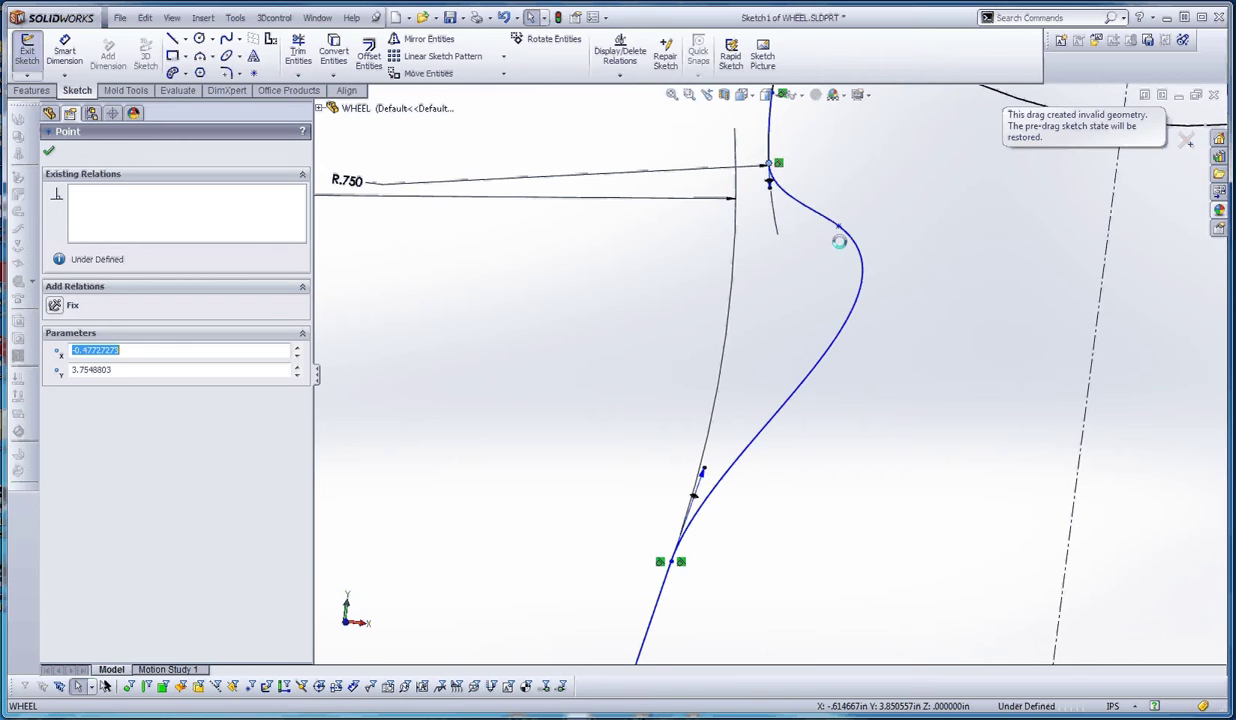
{"action": "left_click_drag", "start_coordinate": [839, 240], "coordinate": [806, 327]}
{"action": "scroll", "coordinate": [850, 311], "scroll_direction": "up", "scroll_amount": 5}
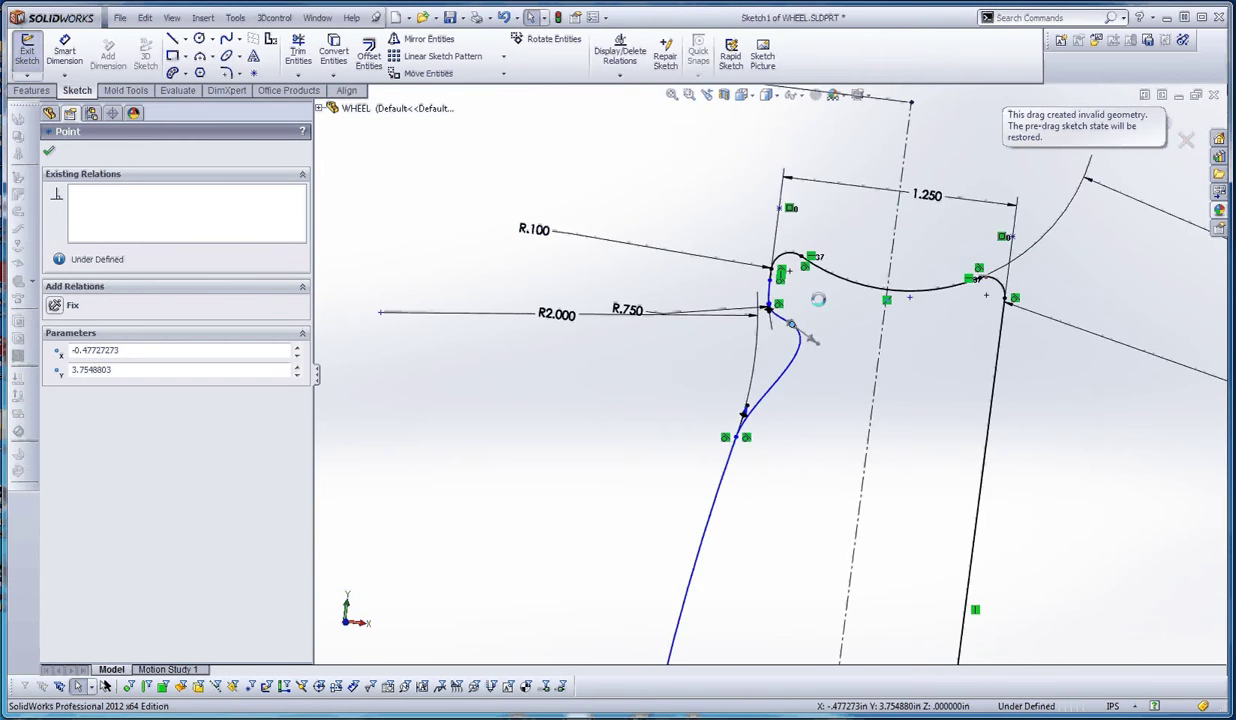
{"action": "scroll", "coordinate": [816, 300], "scroll_direction": "down", "scroll_amount": 4}
{"action": "scroll", "coordinate": [805, 380], "scroll_direction": "up", "scroll_amount": 5}
{"action": "left_click", "coordinate": [763, 464]}
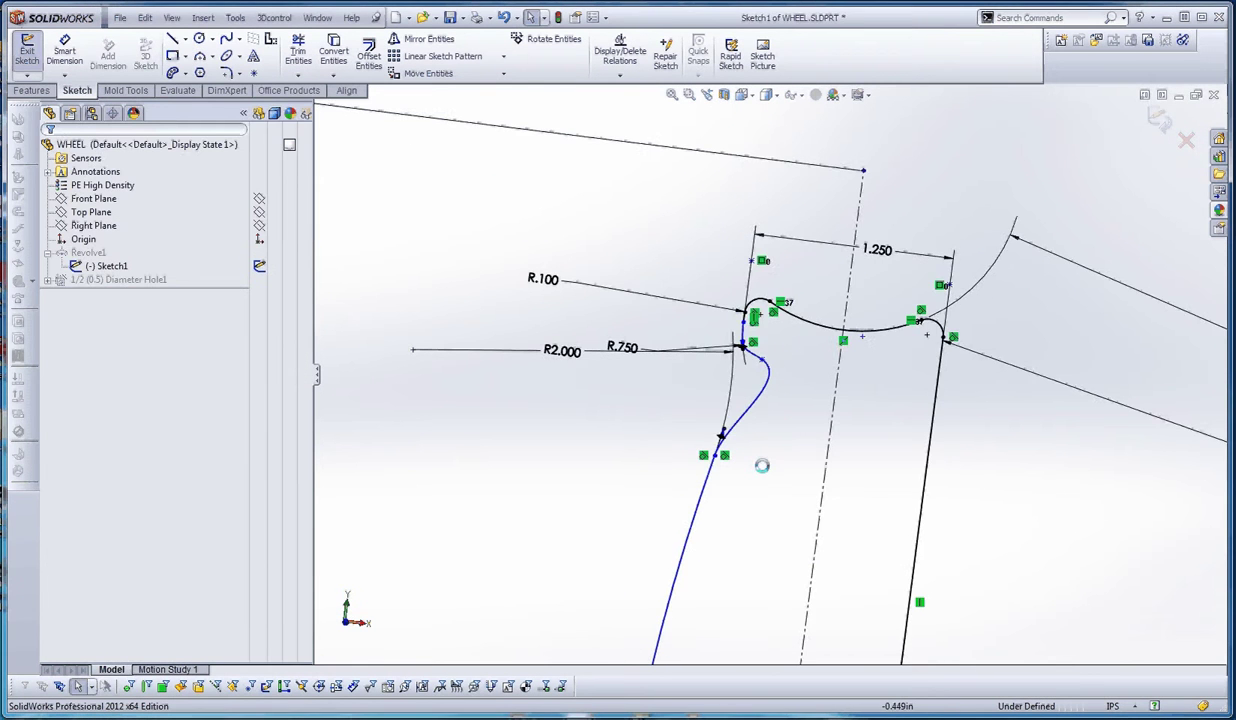
Step: Inspect the existing relation on the point at the right end of the 1.250 rim width dimension
{"action": "scroll", "coordinate": [761, 465], "scroll_direction": "up", "scroll_amount": 4}
{"action": "scroll", "coordinate": [783, 395], "scroll_direction": "down", "scroll_amount": 2}
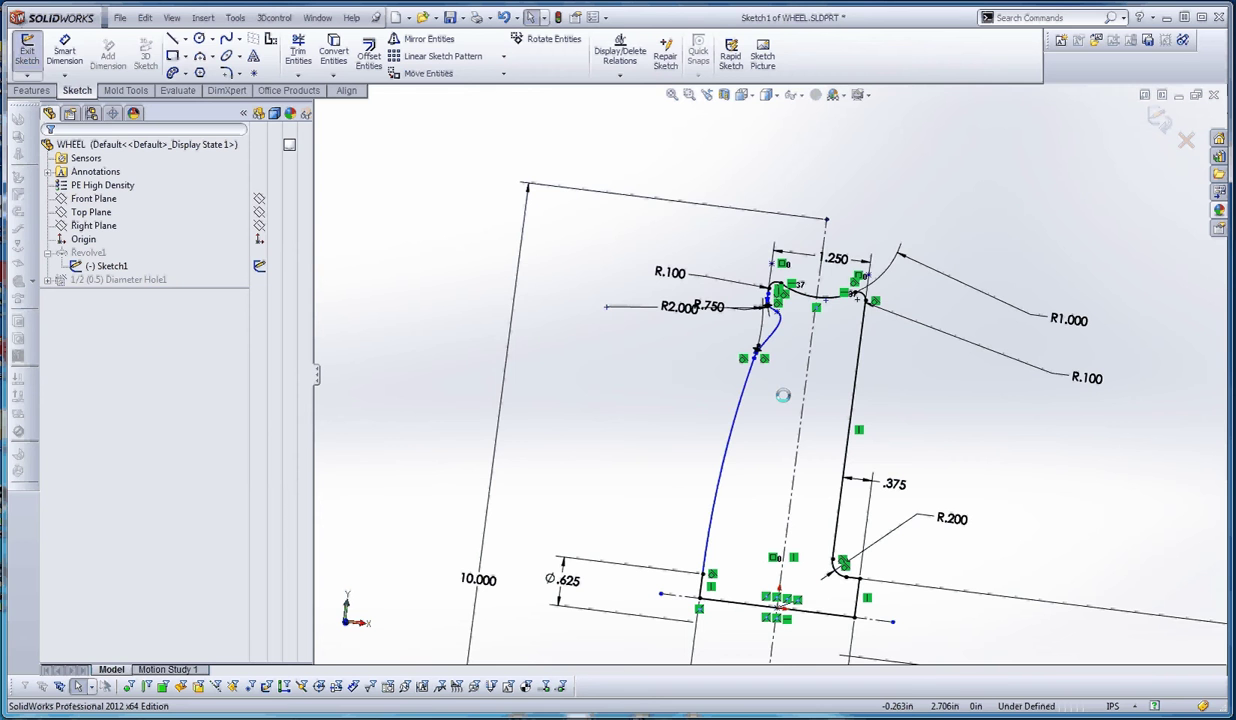
{"action": "scroll", "coordinate": [862, 294], "scroll_direction": "down", "scroll_amount": 6}
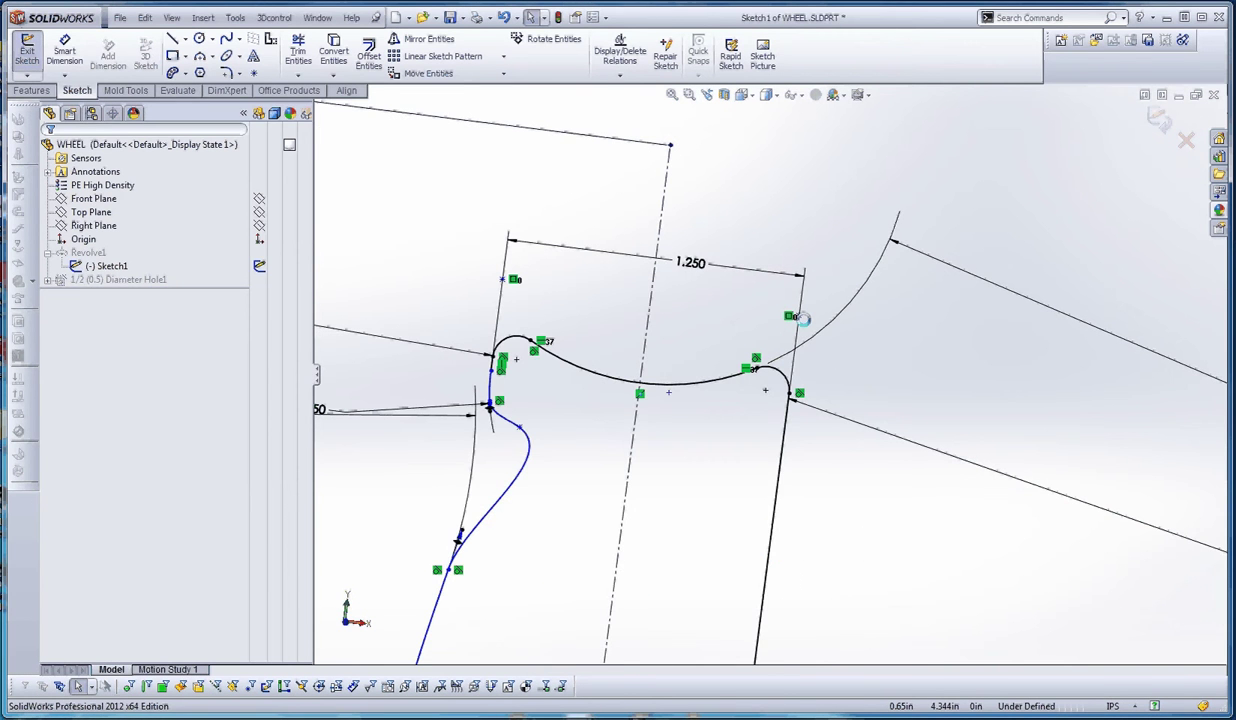
{"action": "left_click", "coordinate": [799, 315]}
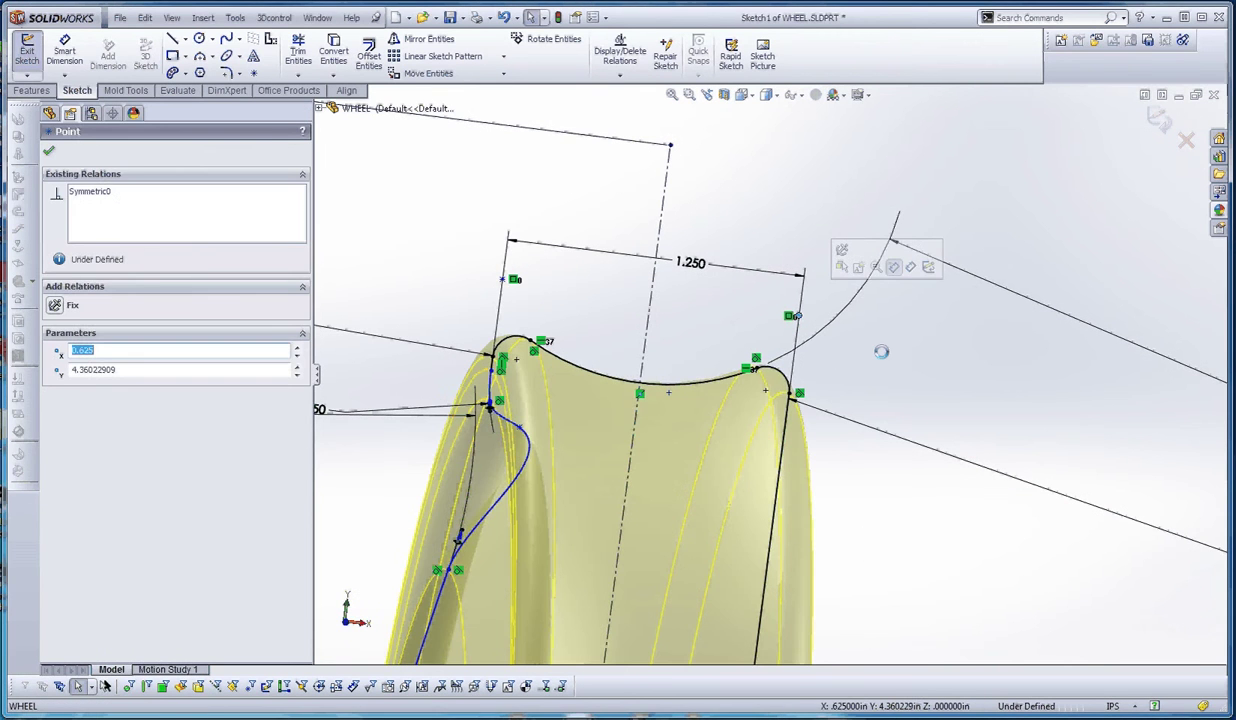
{"action": "left_click", "coordinate": [883, 350]}
{"action": "left_click", "coordinate": [799, 315]}
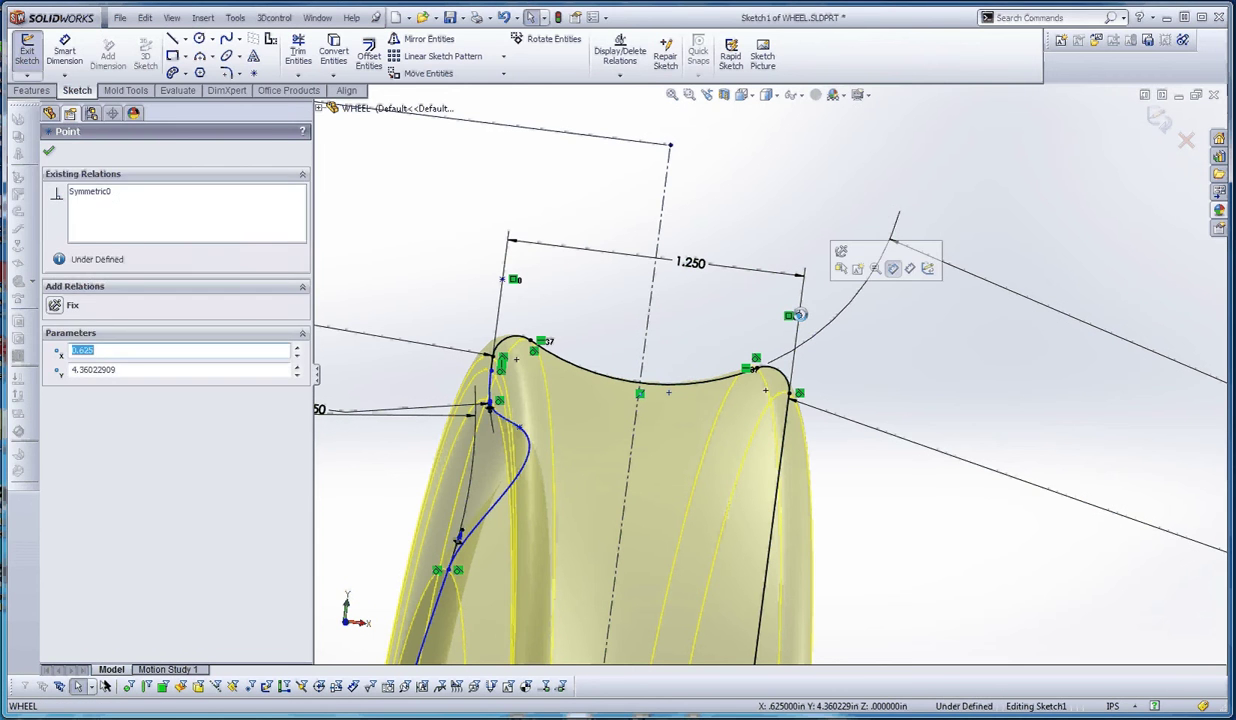
{"action": "left_click", "coordinate": [808, 315]}
{"action": "left_click", "coordinate": [799, 315]}
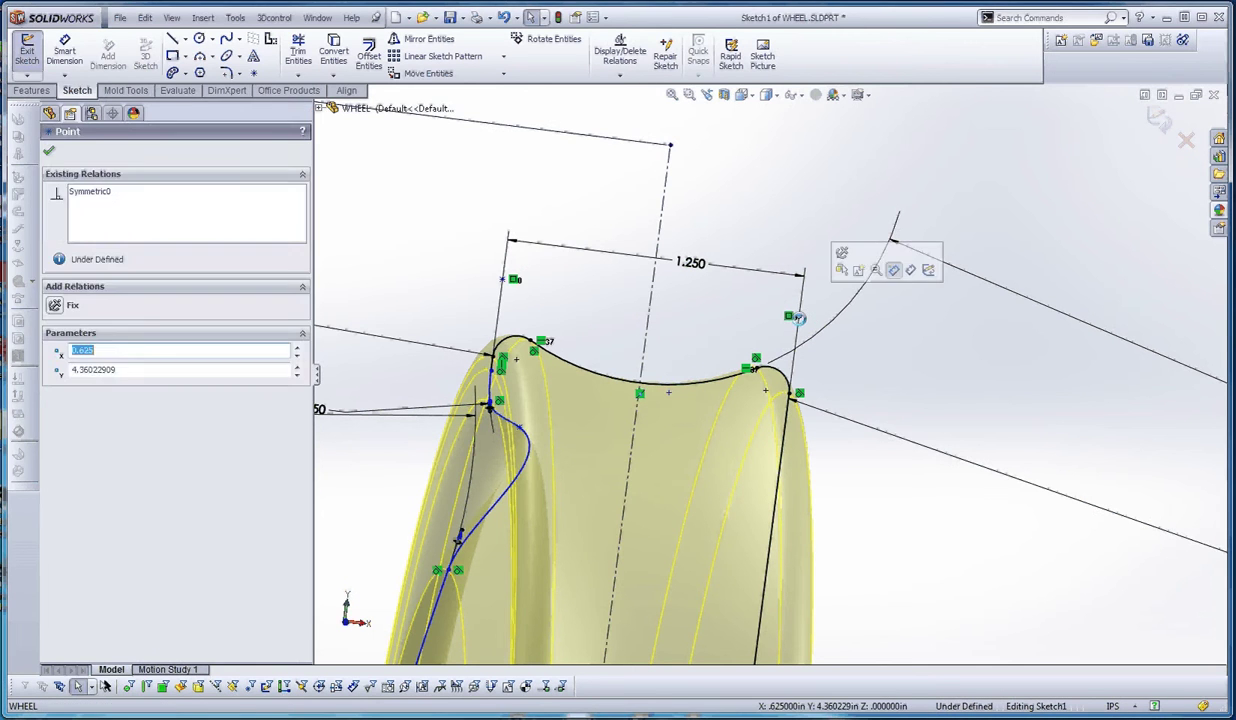
Step: Delete the selected symmetric point beside the rim width dimension and lengthen the vertical centreline slightly at its lower end
{"action": "key", "text": "Delete"}
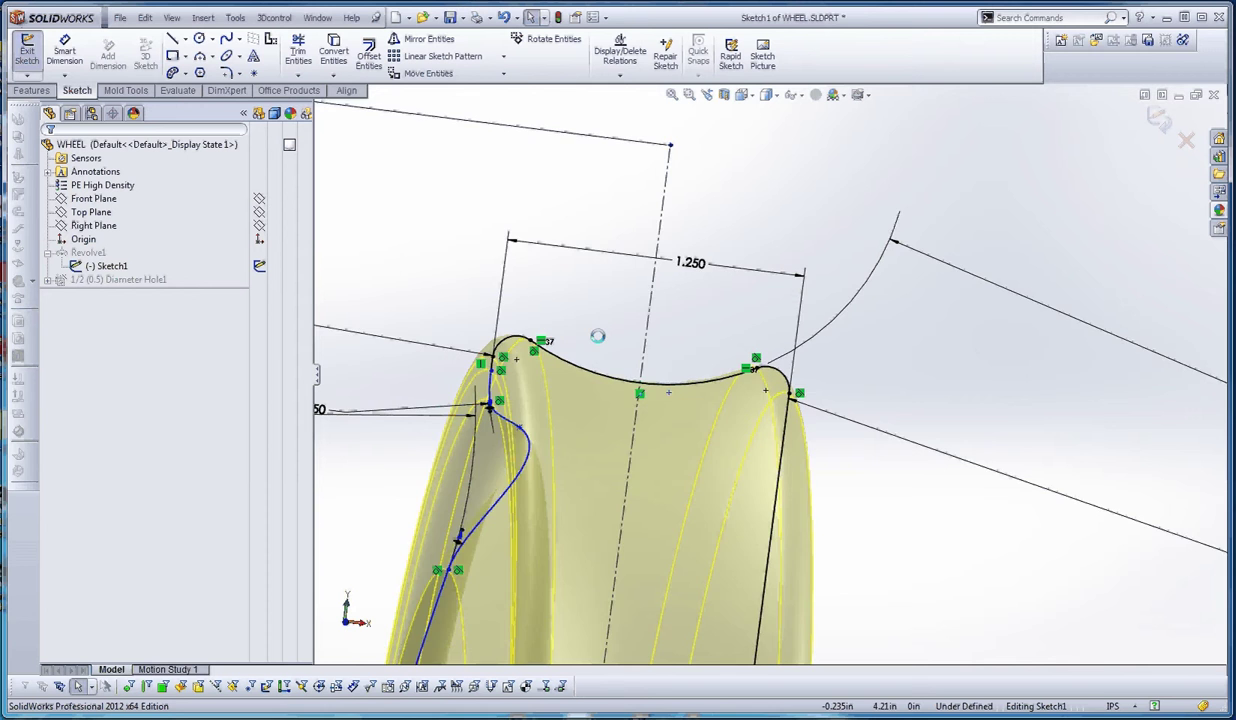
{"action": "scroll", "coordinate": [755, 428], "scroll_direction": "up", "scroll_amount": 5}
{"action": "scroll", "coordinate": [755, 428], "scroll_direction": "down", "scroll_amount": 4}
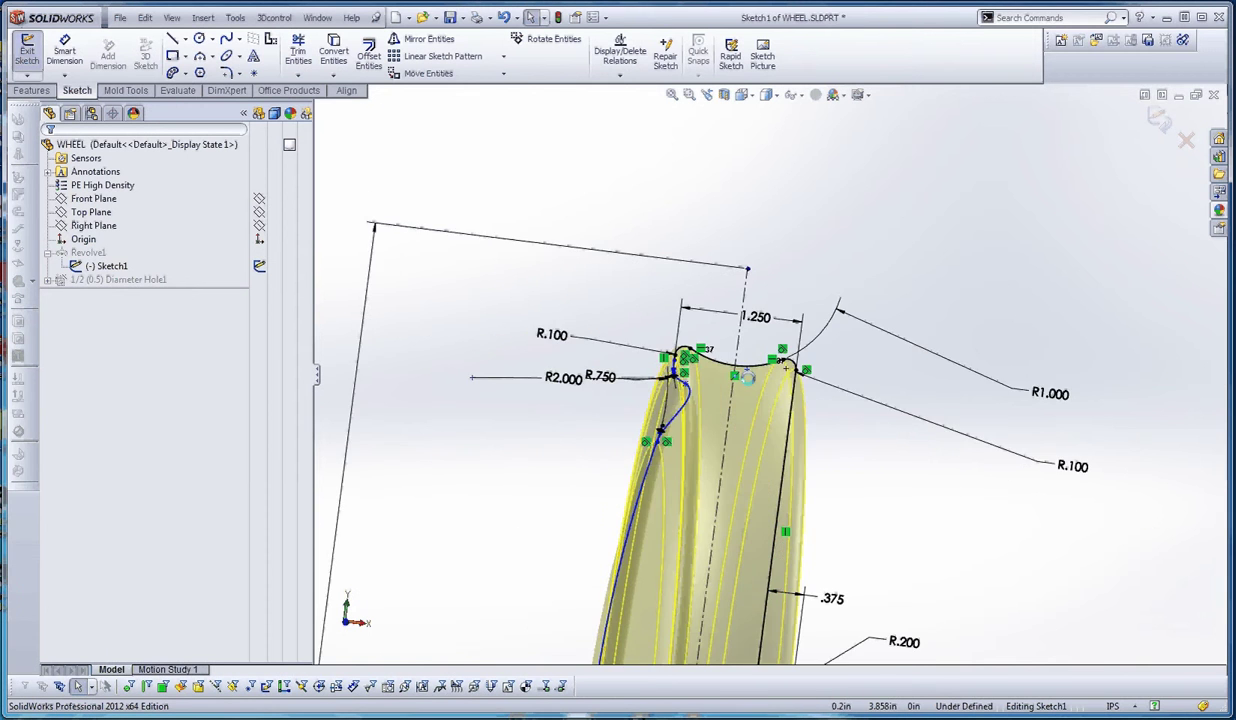
{"action": "scroll", "coordinate": [770, 410], "scroll_direction": "up", "scroll_amount": 3}
{"action": "scroll", "coordinate": [770, 410], "scroll_direction": "up", "scroll_amount": 3}
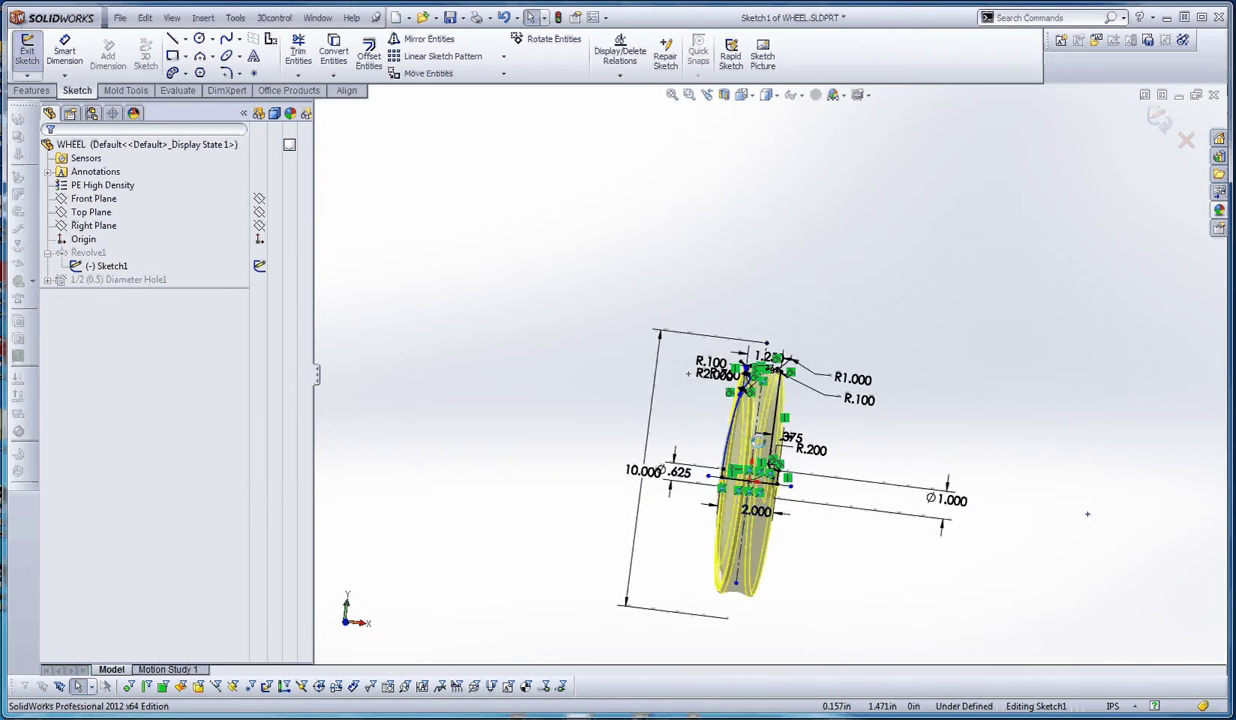
{"action": "scroll", "coordinate": [784, 430], "scroll_direction": "down", "scroll_amount": 5}
{"action": "scroll", "coordinate": [784, 430], "scroll_direction": "up", "scroll_amount": 5}
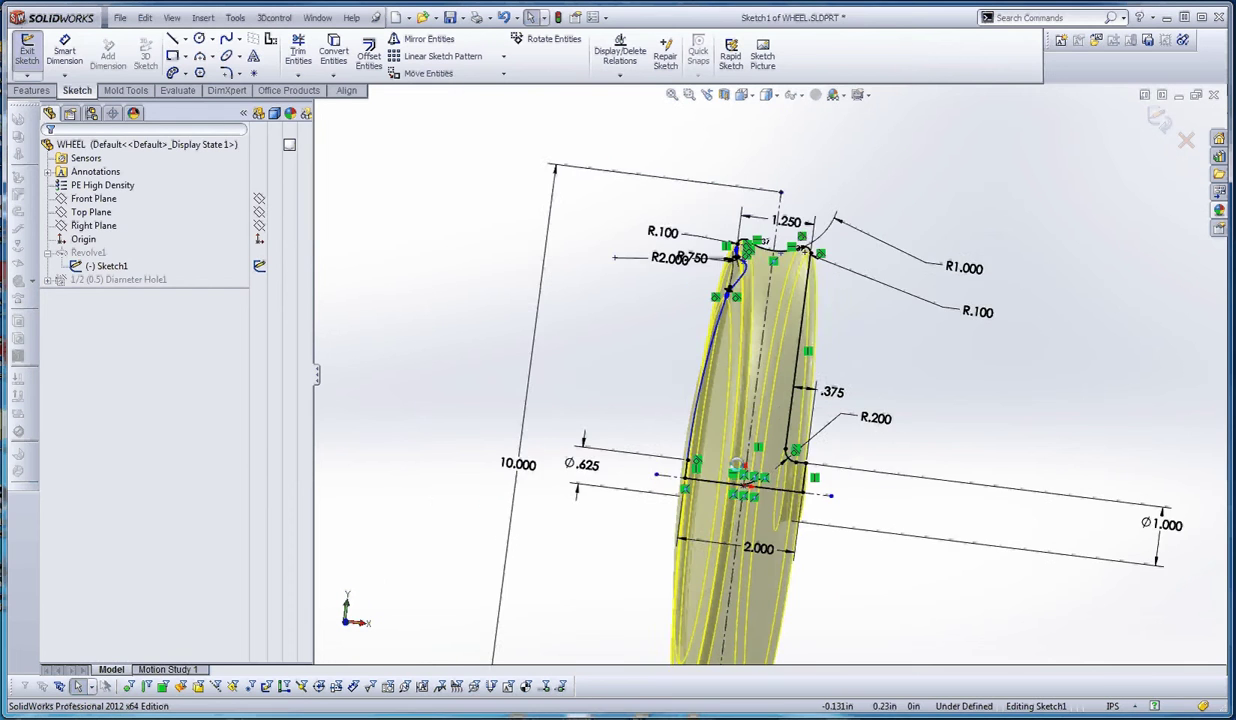
{"action": "left_click", "coordinate": [740, 557]}
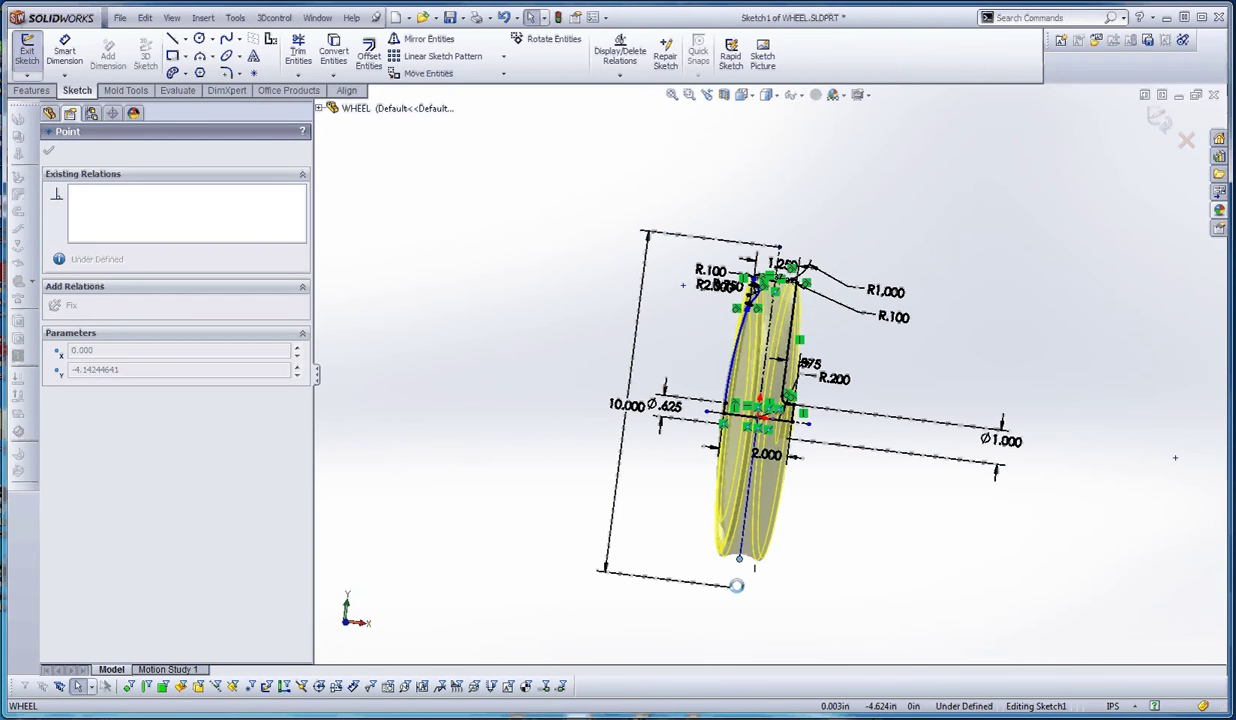
{"action": "left_click_drag", "start_coordinate": [739, 559], "coordinate": [737, 578]}
{"action": "left_click", "coordinate": [916, 366]}
Step: Try Fully Define Sketch on the wheel profile and undo the generated dimensions and relations
{"action": "right_click", "coordinate": [916, 366]}
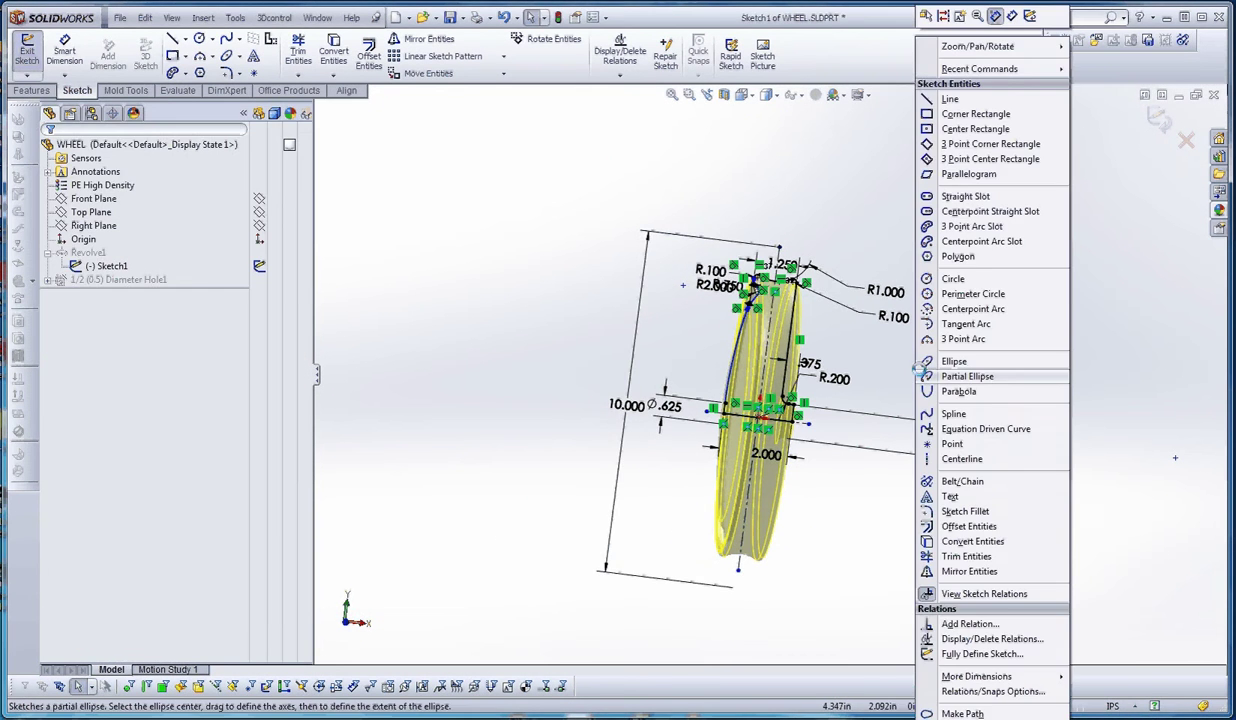
{"action": "left_click", "coordinate": [982, 653]}
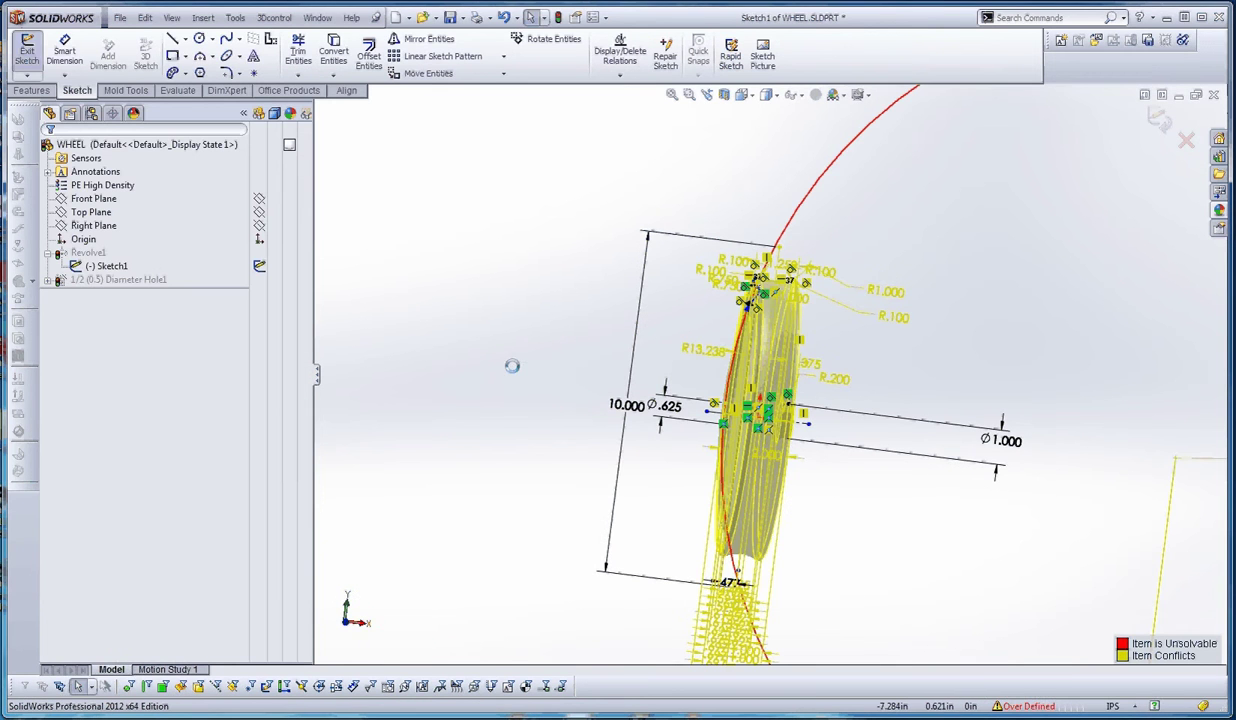
{"action": "scroll", "coordinate": [808, 372], "scroll_direction": "up", "scroll_amount": 6}
{"action": "scroll", "coordinate": [820, 371], "scroll_direction": "down", "scroll_amount": 2}
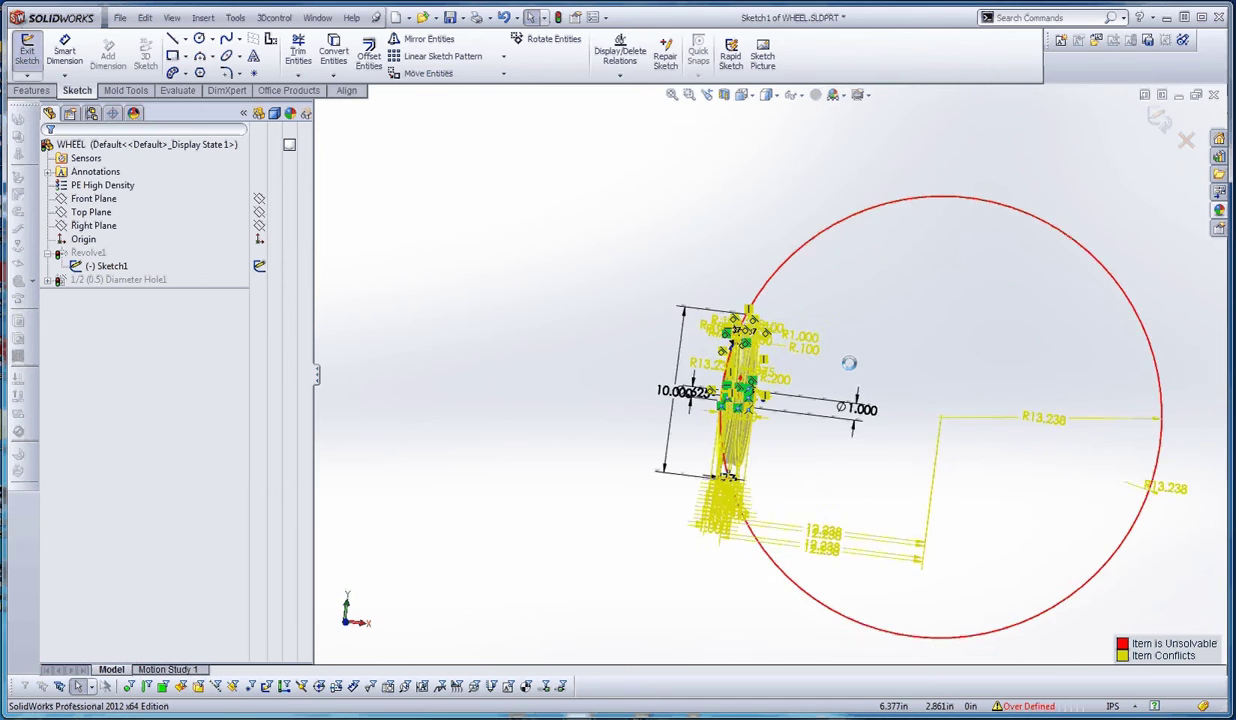
{"action": "scroll", "coordinate": [849, 363], "scroll_direction": "up", "scroll_amount": 1}
{"action": "key", "text": "ctrl+z"}
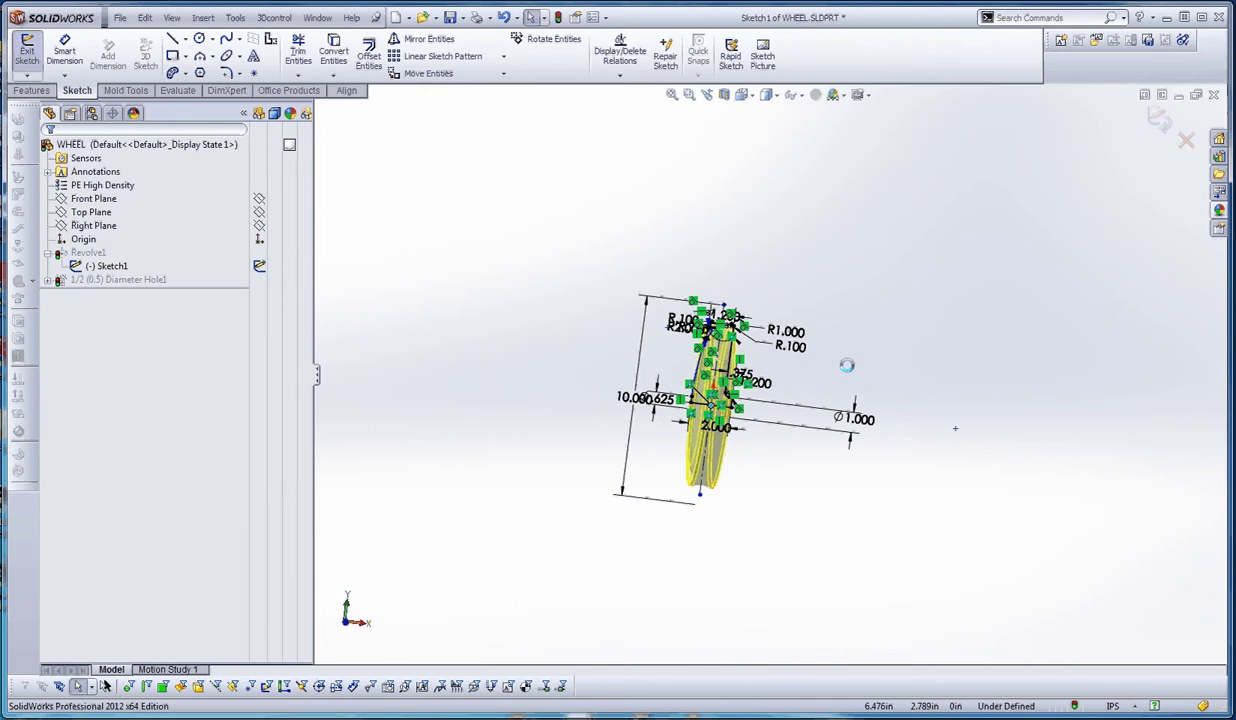
Step: Try to move the spline's middle point below the rim to about X -0.51, Y 3.66 in, and undo the move
{"action": "scroll", "coordinate": [711, 320], "scroll_direction": "down", "scroll_amount": 6}
{"action": "scroll", "coordinate": [673, 370], "scroll_direction": "up", "scroll_amount": 5}
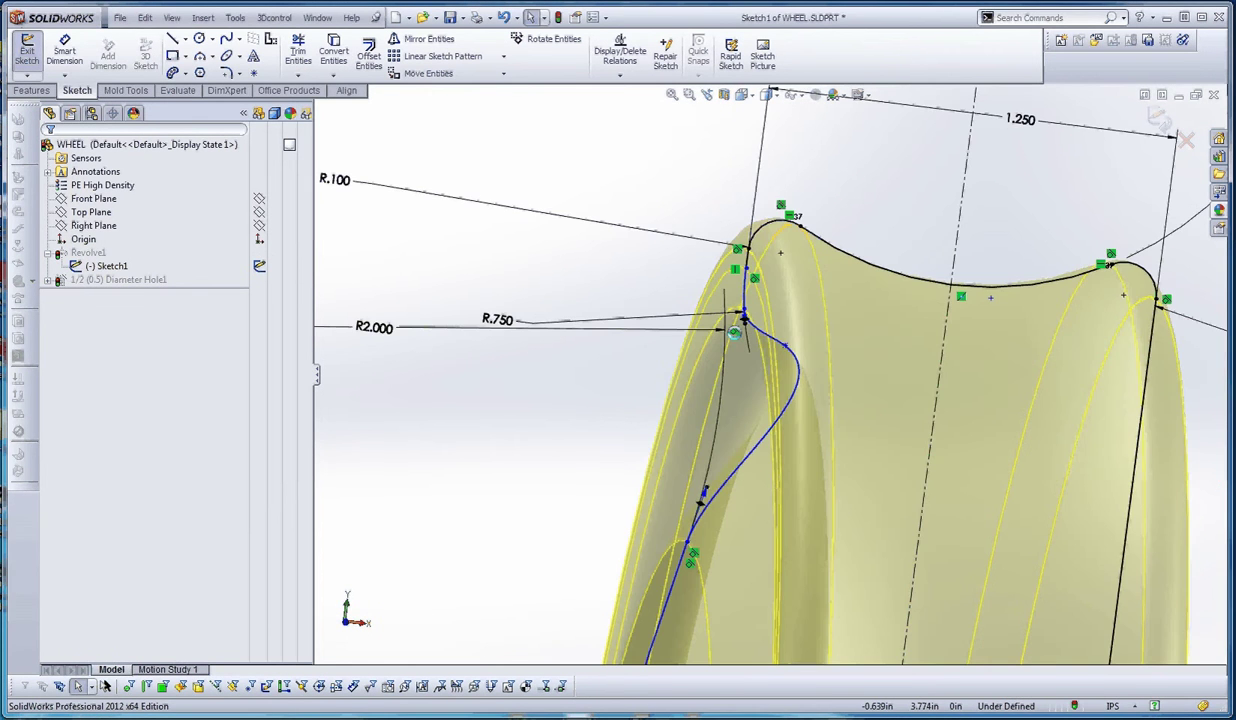
{"action": "left_click", "coordinate": [761, 371]}
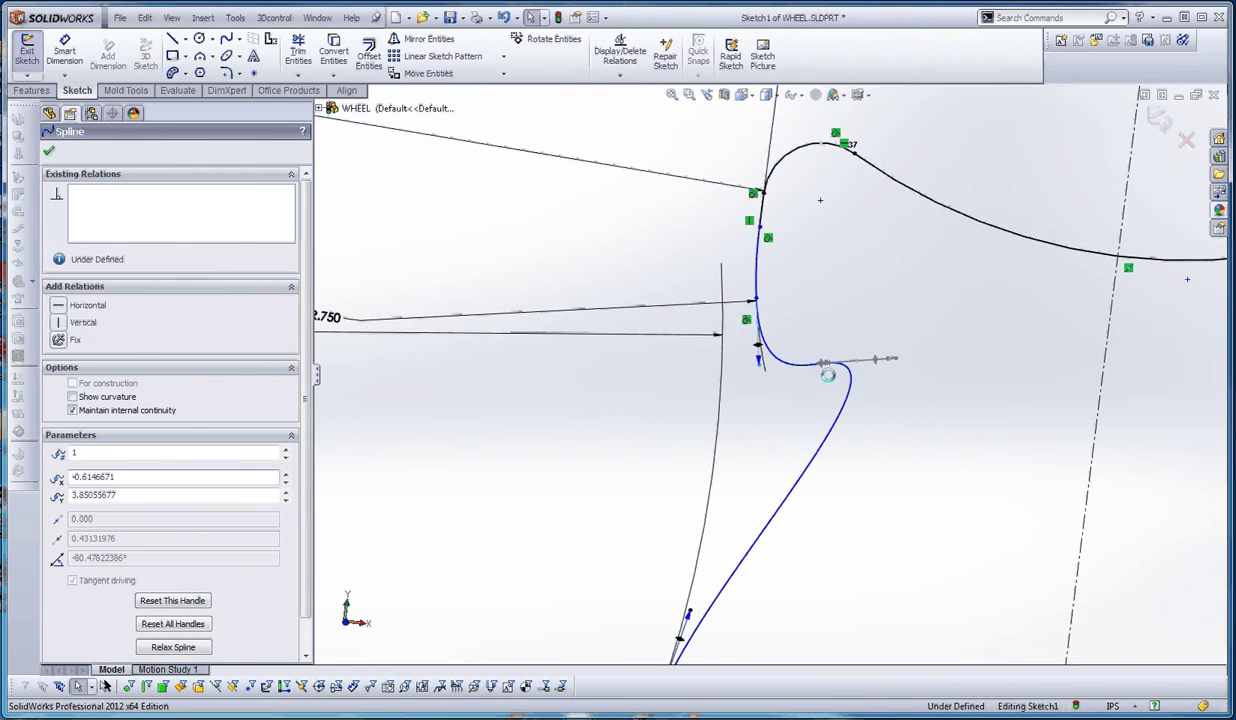
{"action": "left_click_drag", "start_coordinate": [761, 371], "coordinate": [798, 413]}
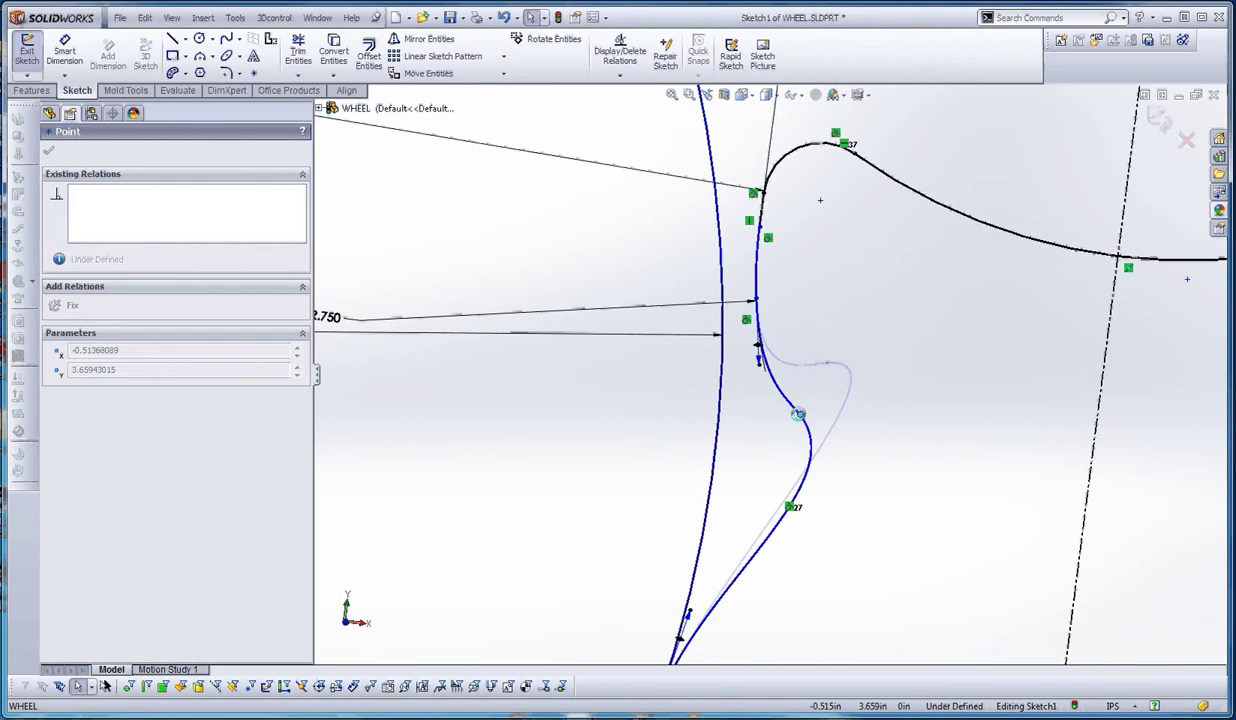
{"action": "key", "text": "ctrl+z"}
Step: Move the joint between the R2.000 arc and the hub-side arc down toward the hub, to about X -0.65, Y 1.40 in
{"action": "scroll", "coordinate": [798, 413], "scroll_direction": "down", "scroll_amount": 3}
{"action": "left_click_drag", "start_coordinate": [800, 367], "coordinate": [676, 494]}
{"action": "scroll", "coordinate": [726, 525], "scroll_direction": "down", "scroll_amount": 2}
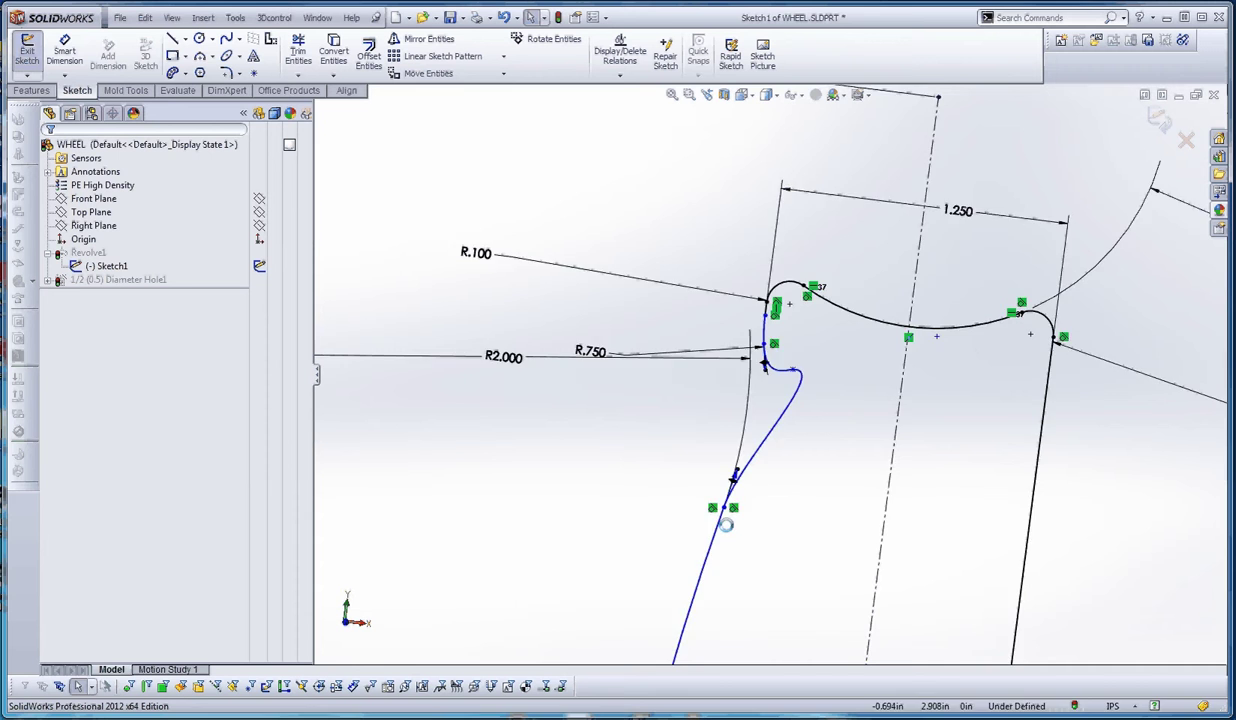
{"action": "scroll", "coordinate": [740, 500], "scroll_direction": "down", "scroll_amount": 4}
{"action": "scroll", "coordinate": [714, 513], "scroll_direction": "up", "scroll_amount": 5}
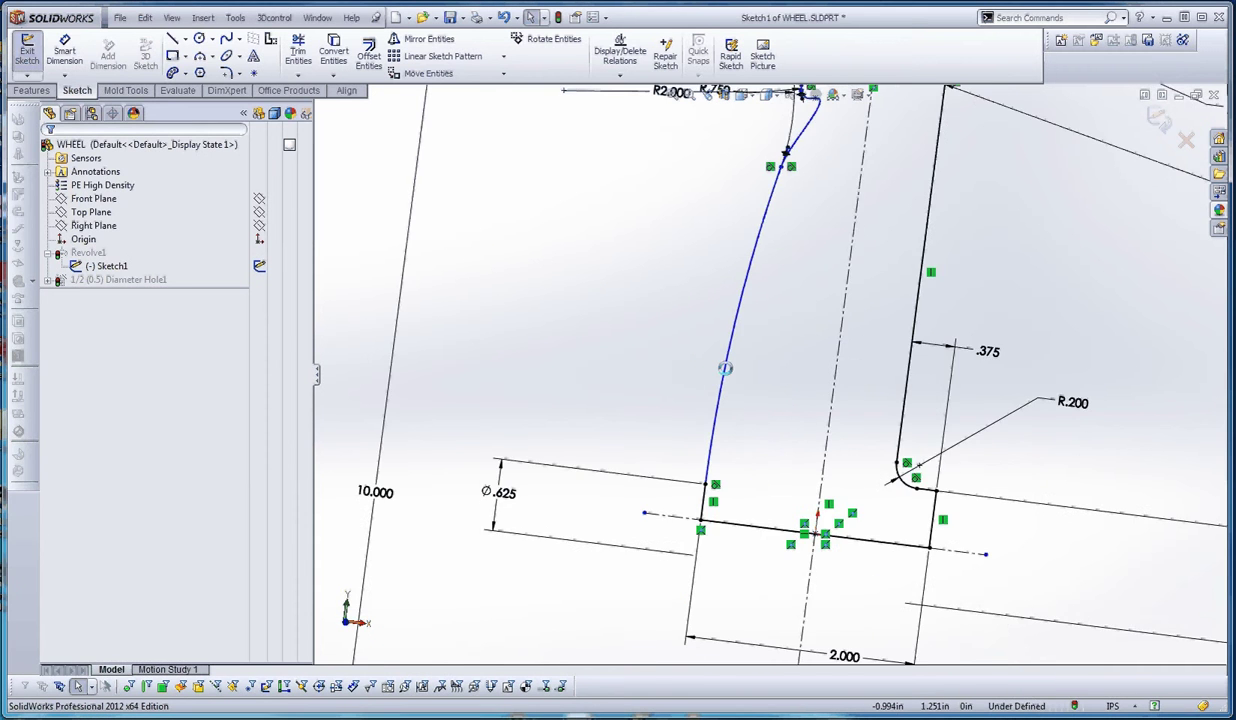
{"action": "scroll", "coordinate": [728, 200], "scroll_direction": "up", "scroll_amount": 2}
{"action": "mouse_move", "coordinate": [803, 187]}
{"action": "left_mouse_down"}
{"action": "mouse_move", "coordinate": [774, 303]}
{"action": "mouse_move", "coordinate": [797, 405]}
{"action": "mouse_move", "coordinate": [762, 469]}
{"action": "mouse_move", "coordinate": [777, 478]}
{"action": "left_mouse_up"}
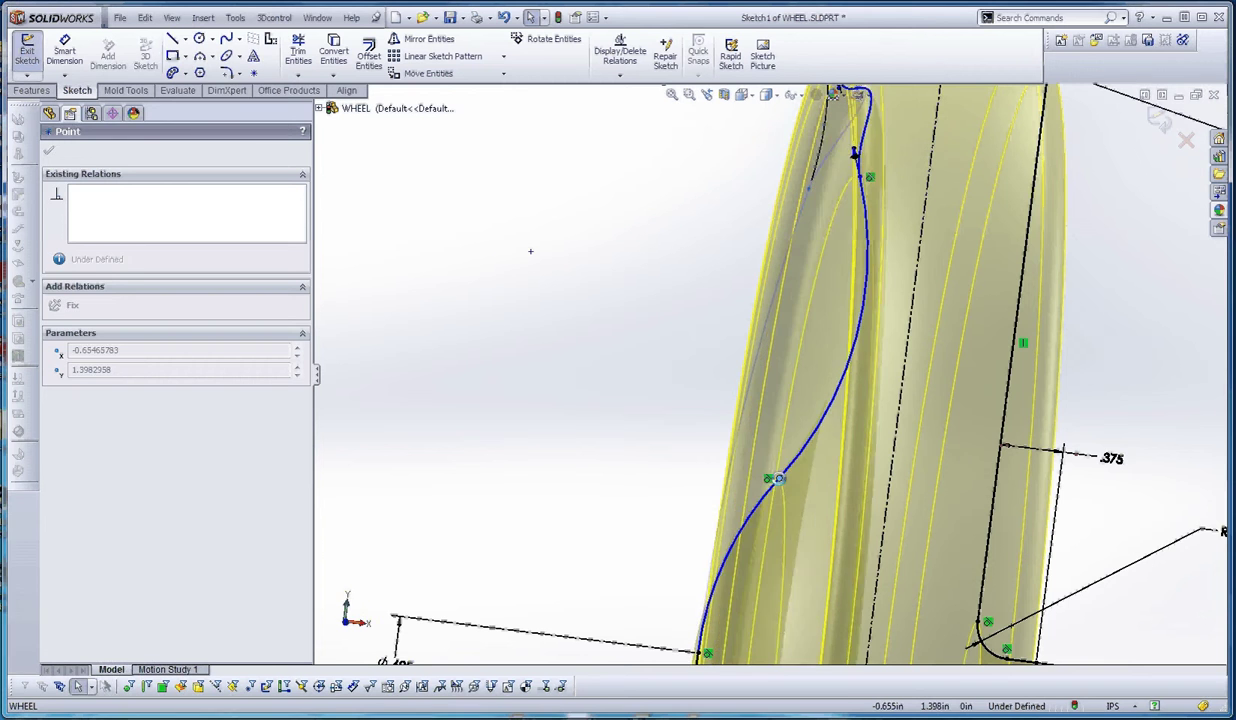
{"action": "scroll", "coordinate": [779, 478], "scroll_direction": "down", "scroll_amount": 4}
{"action": "left_click", "coordinate": [681, 374]}
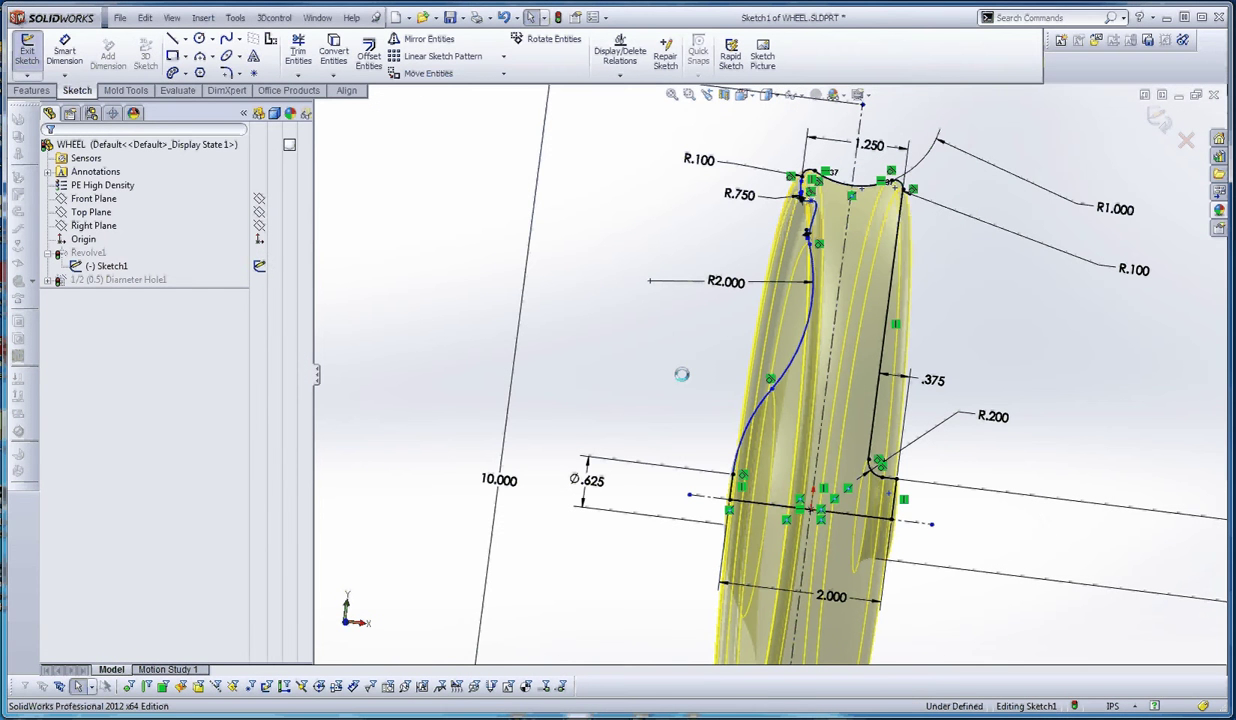
Step: Dimension the radius of the hub-side arc and set it to 2.000 in
{"action": "left_click", "coordinate": [65, 52]}
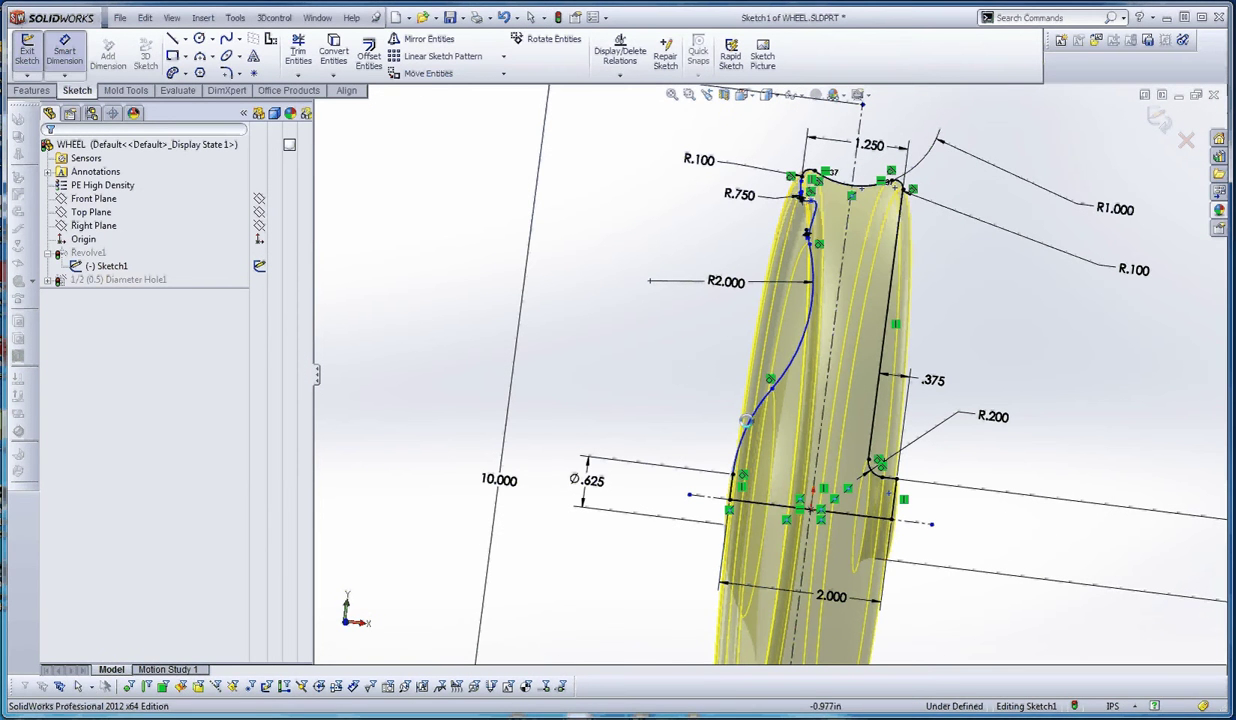
{"action": "left_click", "coordinate": [745, 418]}
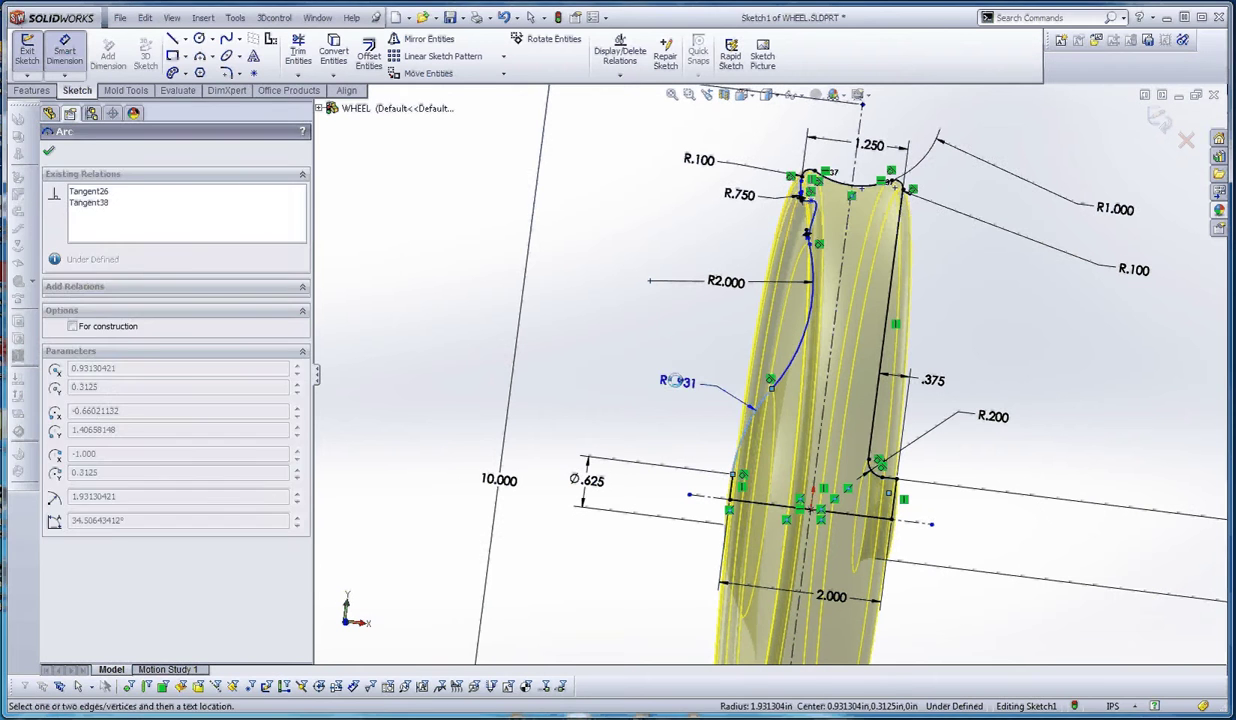
{"action": "left_click", "coordinate": [677, 381]}
{"action": "type", "text": "2.000in"}
{"action": "key", "text": "Return"}
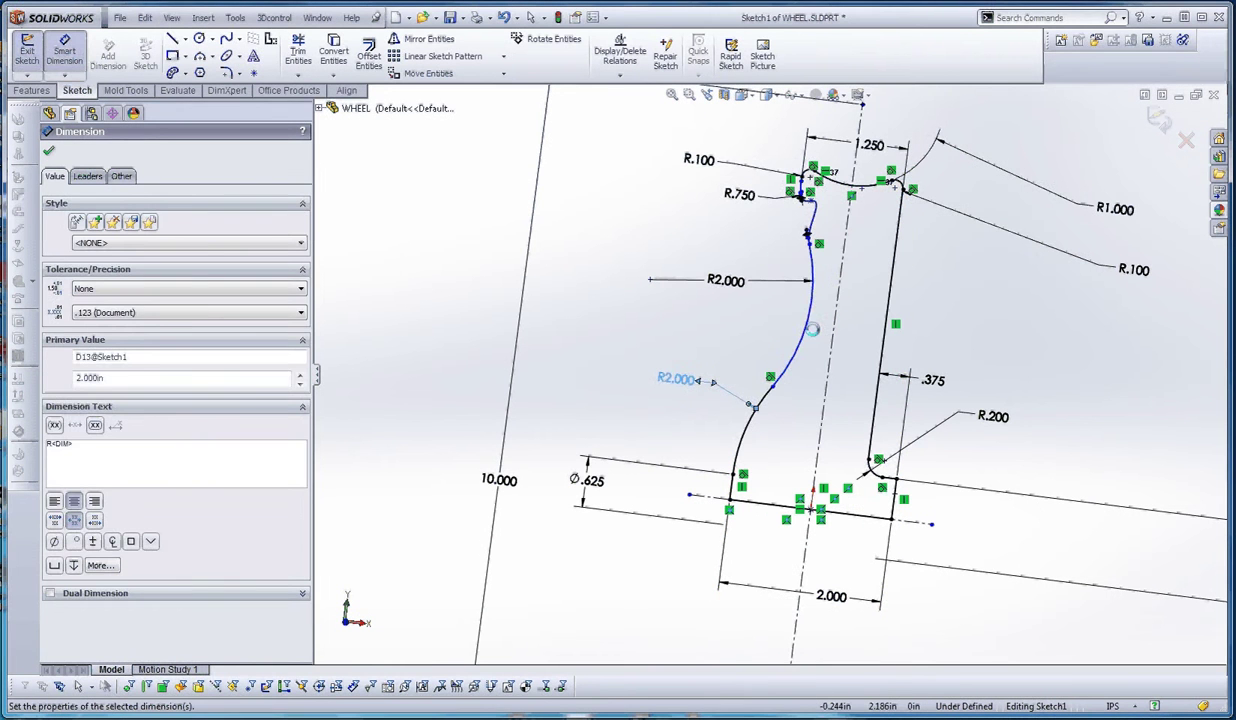
{"action": "left_click", "coordinate": [812, 330]}
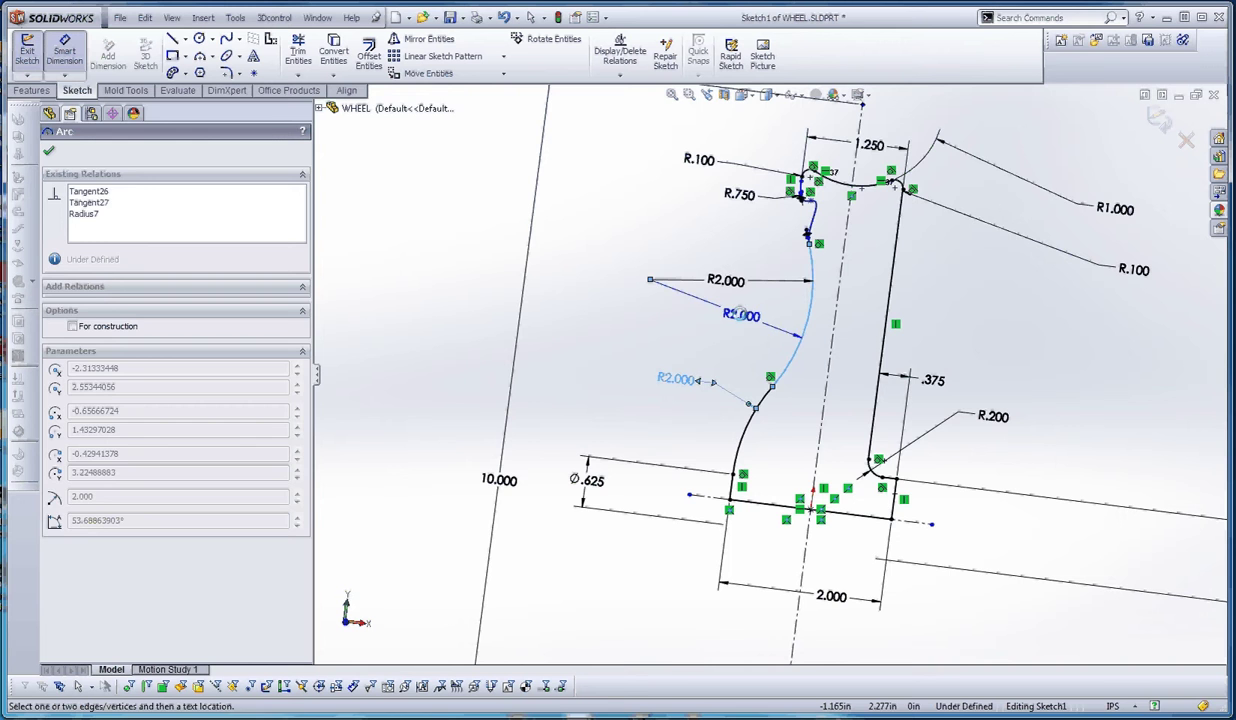
{"action": "left_click", "coordinate": [651, 354]}
{"action": "key", "text": "Escape"}
Step: Dimension the distance from the joint of the spline and the R2.000 arc to the vertical centreline as .5 in
{"action": "scroll", "coordinate": [806, 256], "scroll_direction": "down", "scroll_amount": 3}
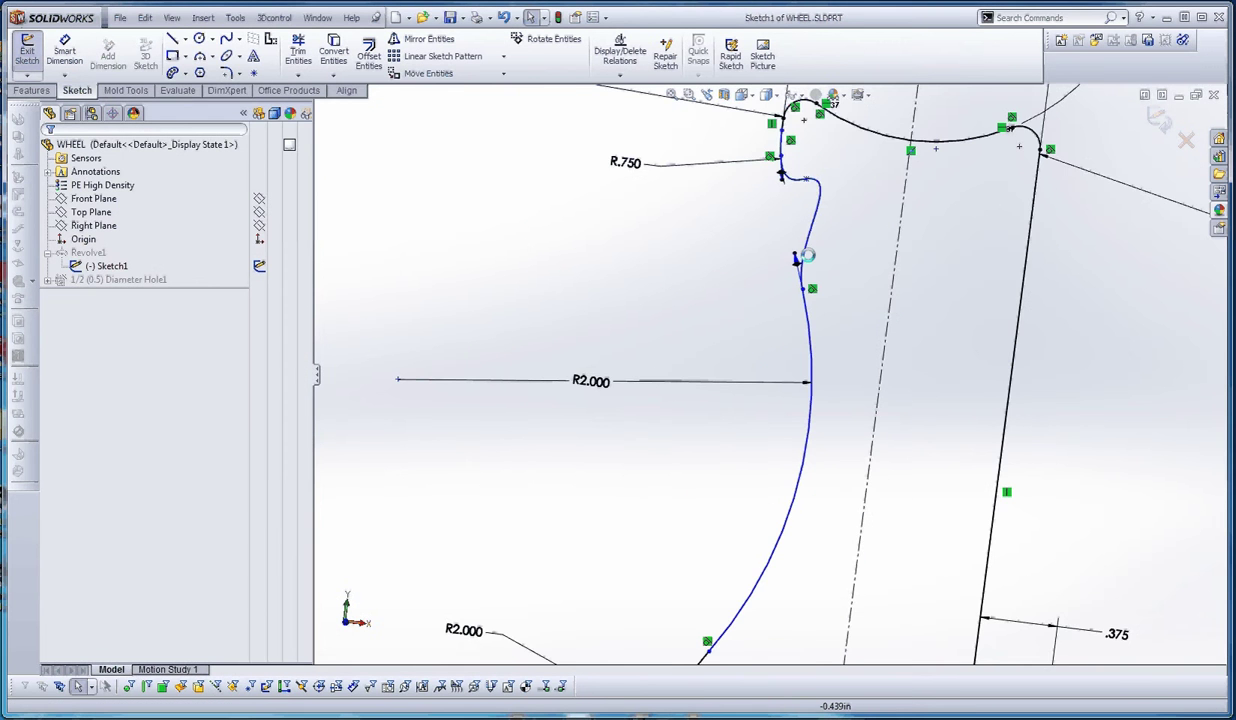
{"action": "scroll", "coordinate": [773, 362], "scroll_direction": "up", "scroll_amount": 4}
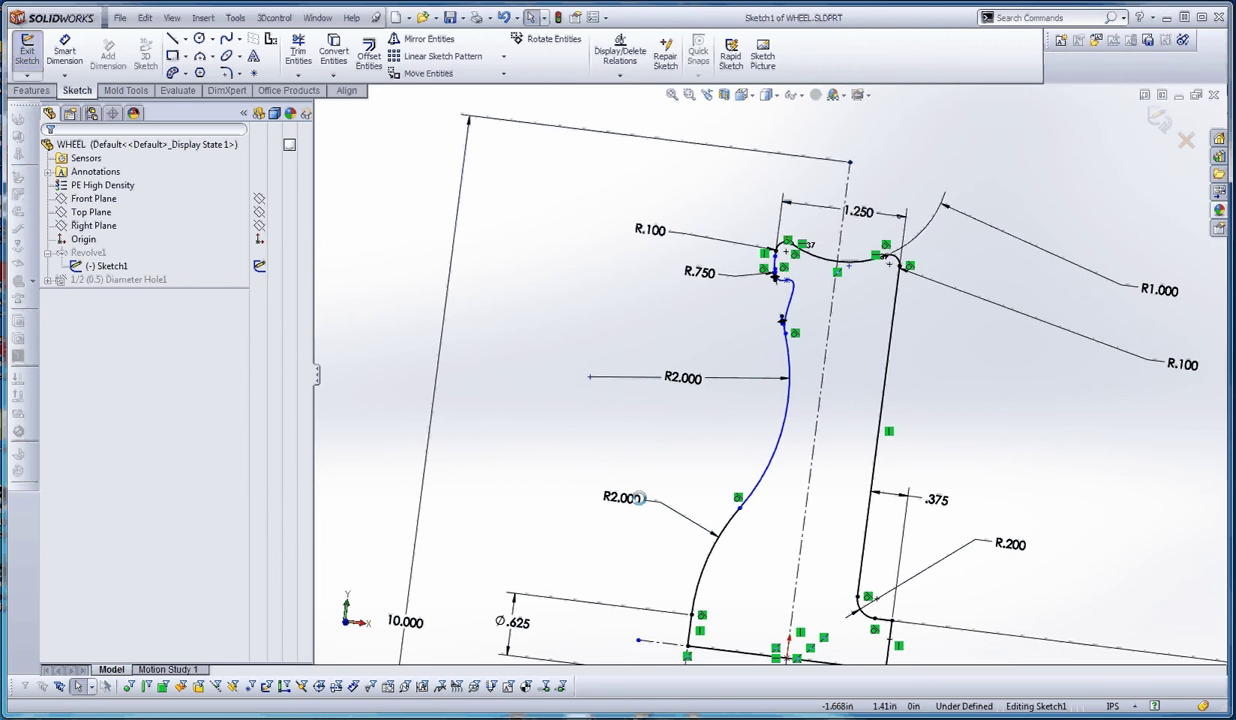
{"action": "scroll", "coordinate": [638, 497], "scroll_direction": "up", "scroll_amount": 2}
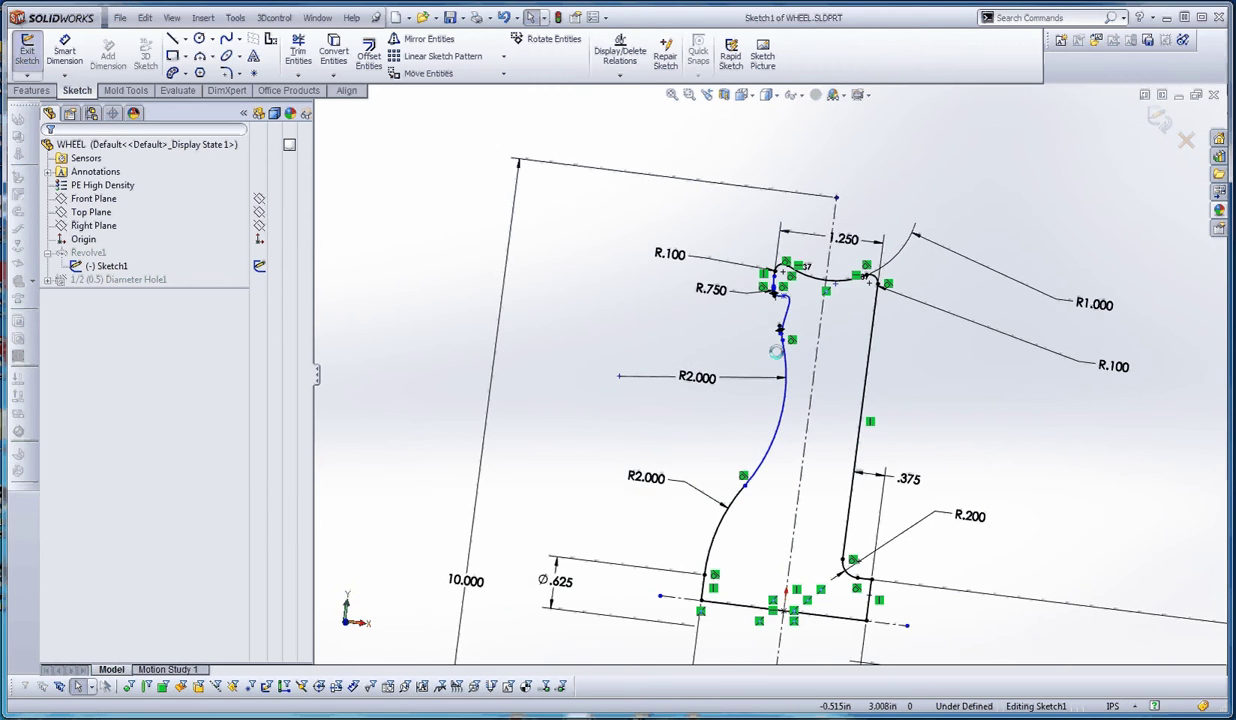
{"action": "scroll", "coordinate": [776, 350], "scroll_direction": "down", "scroll_amount": 4}
{"action": "key", "text": "d"}
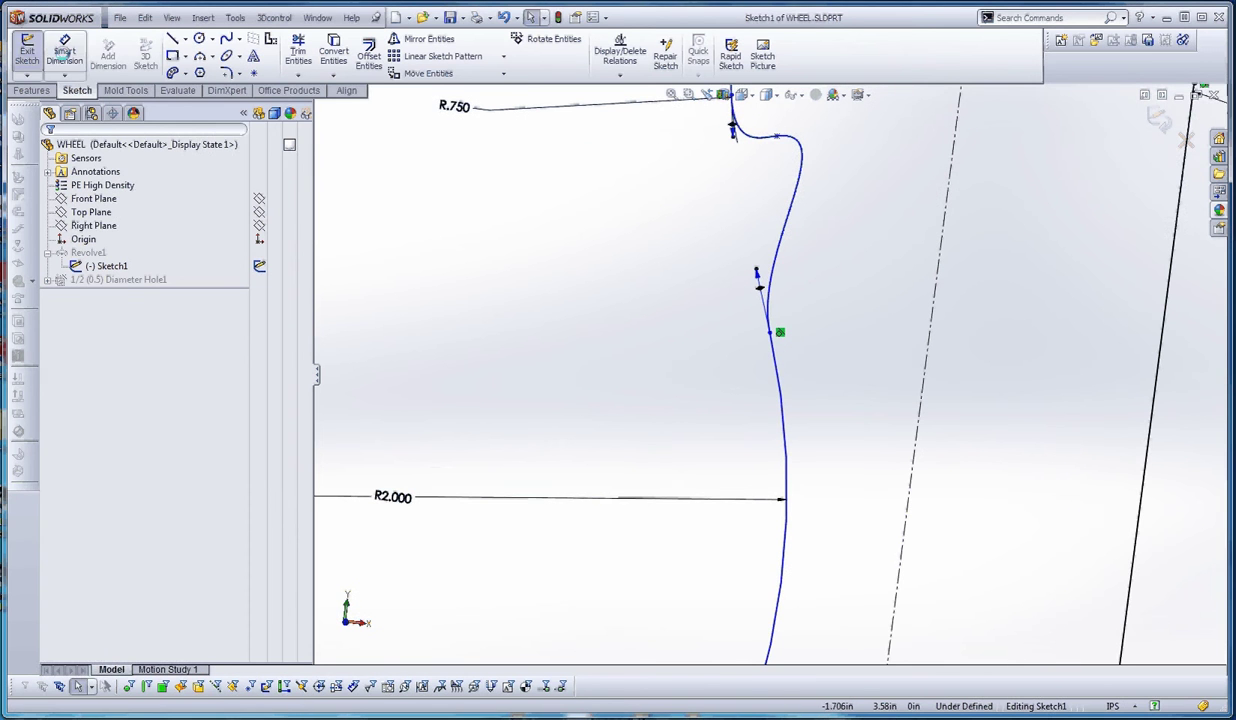
{"action": "left_click", "coordinate": [770, 332]}
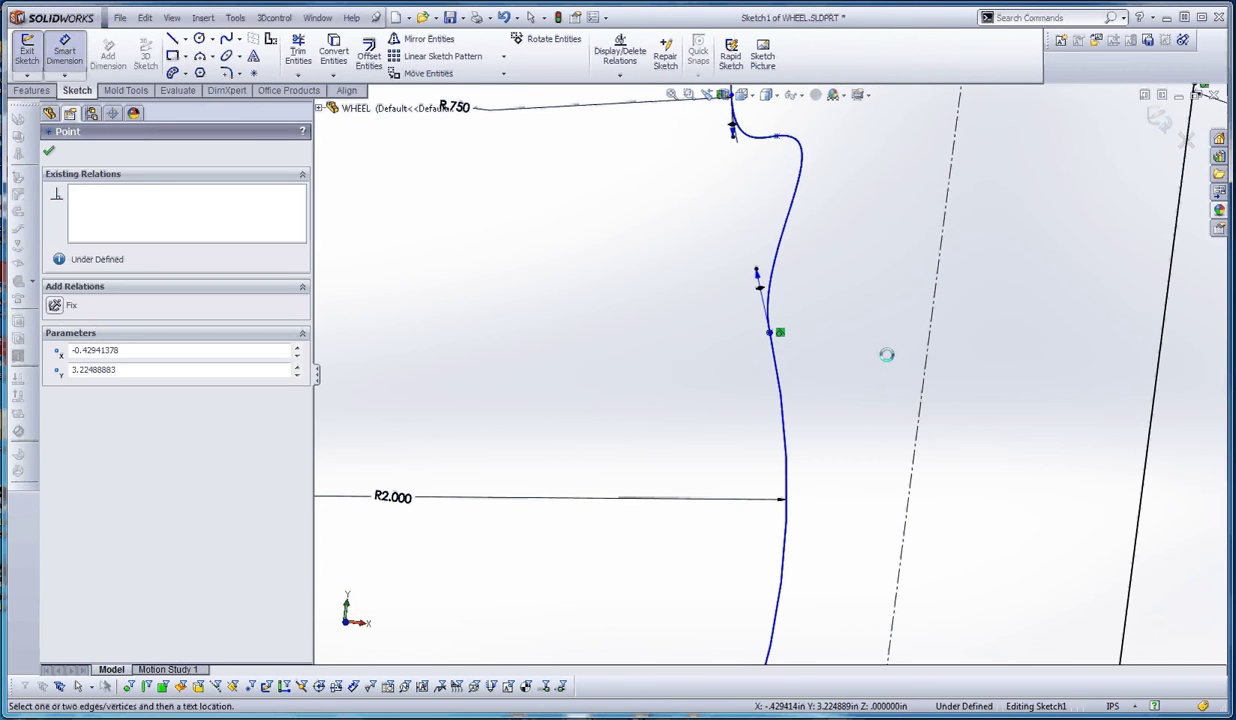
{"action": "left_click", "coordinate": [922, 351]}
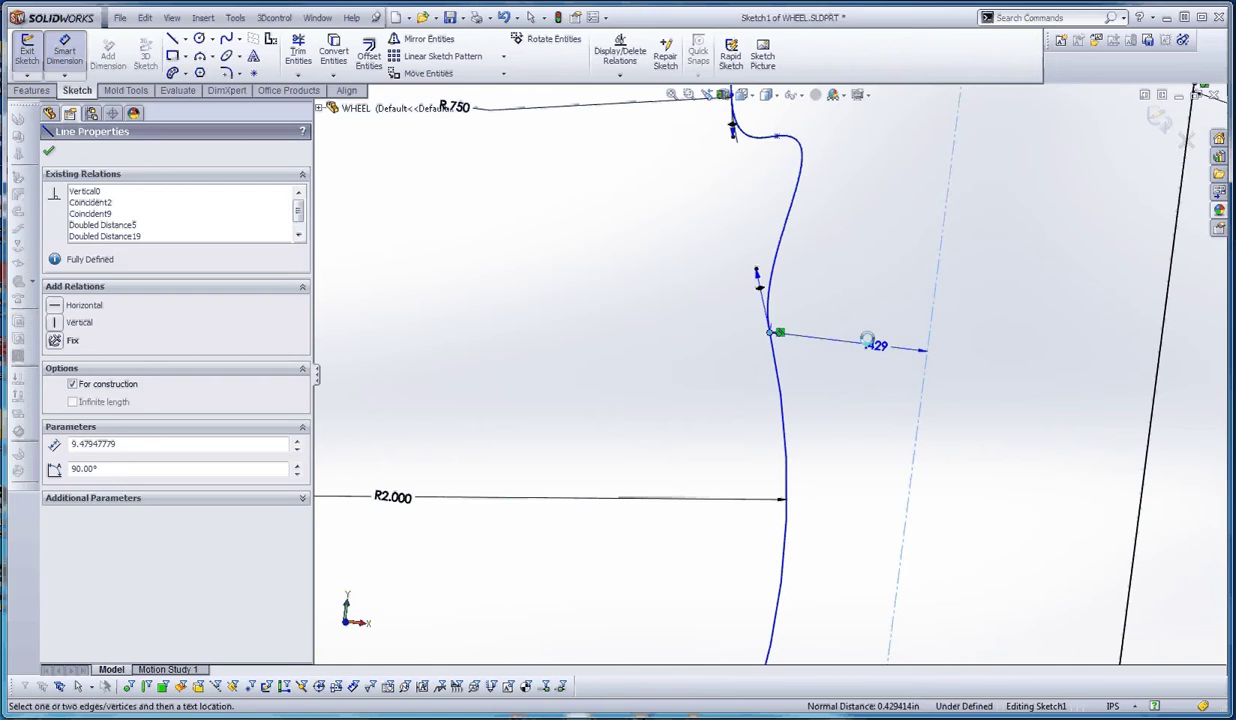
{"action": "left_click", "coordinate": [910, 331]}
{"action": "type", "text": ".5"}
{"action": "key", "text": "Return"}
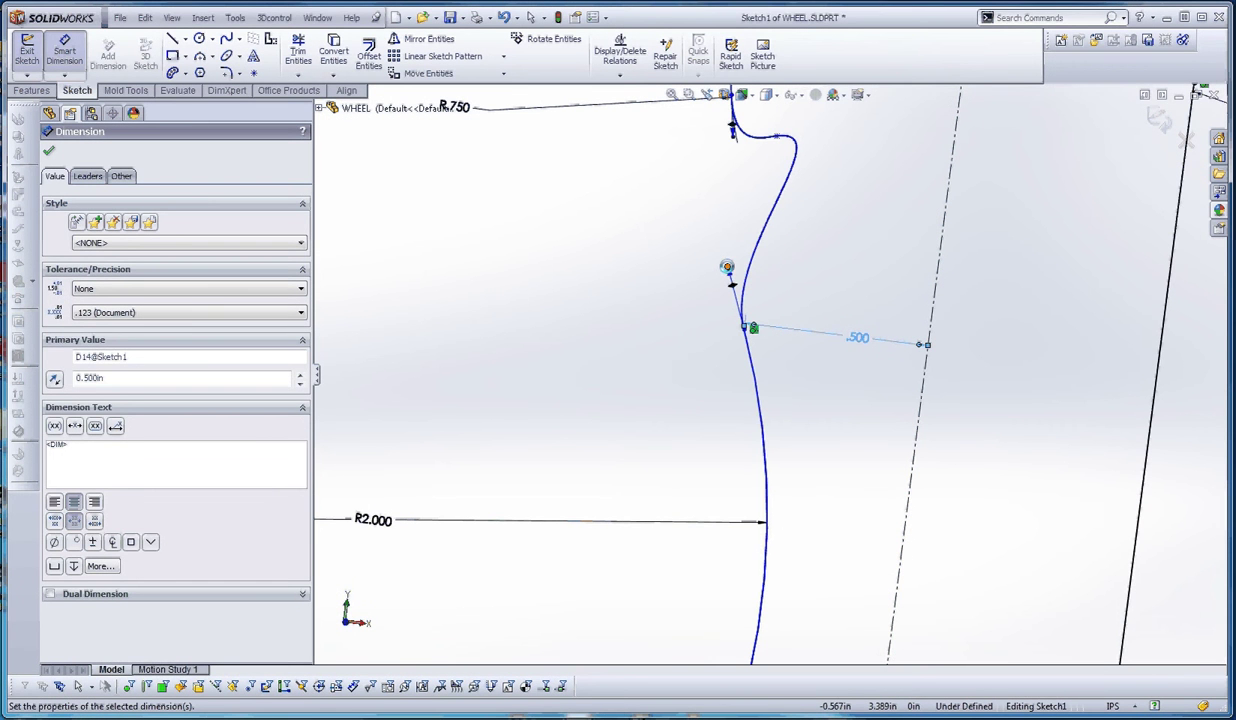
Step: Dimension the tangent handle at the spline's lower end and set its weight to .625 in
{"action": "left_click", "coordinate": [727, 267]}
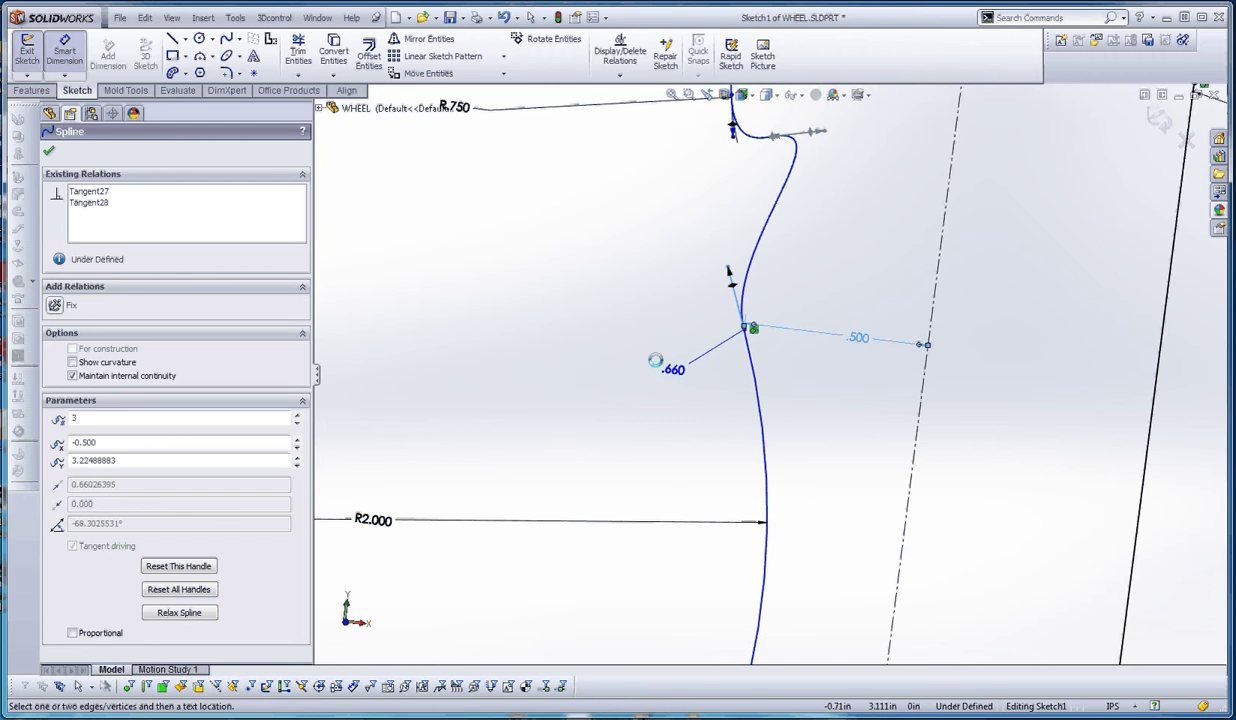
{"action": "left_click", "coordinate": [664, 362]}
{"action": "type", "text": ".625"}
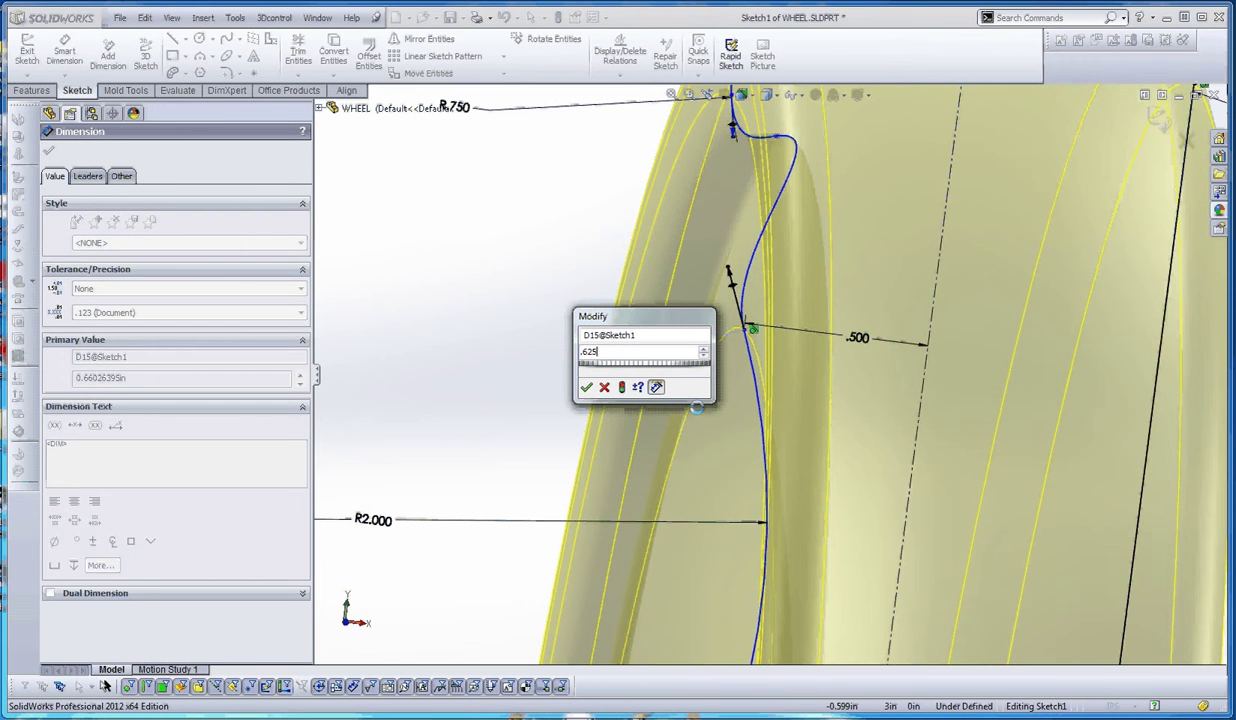
{"action": "key", "text": "Return"}
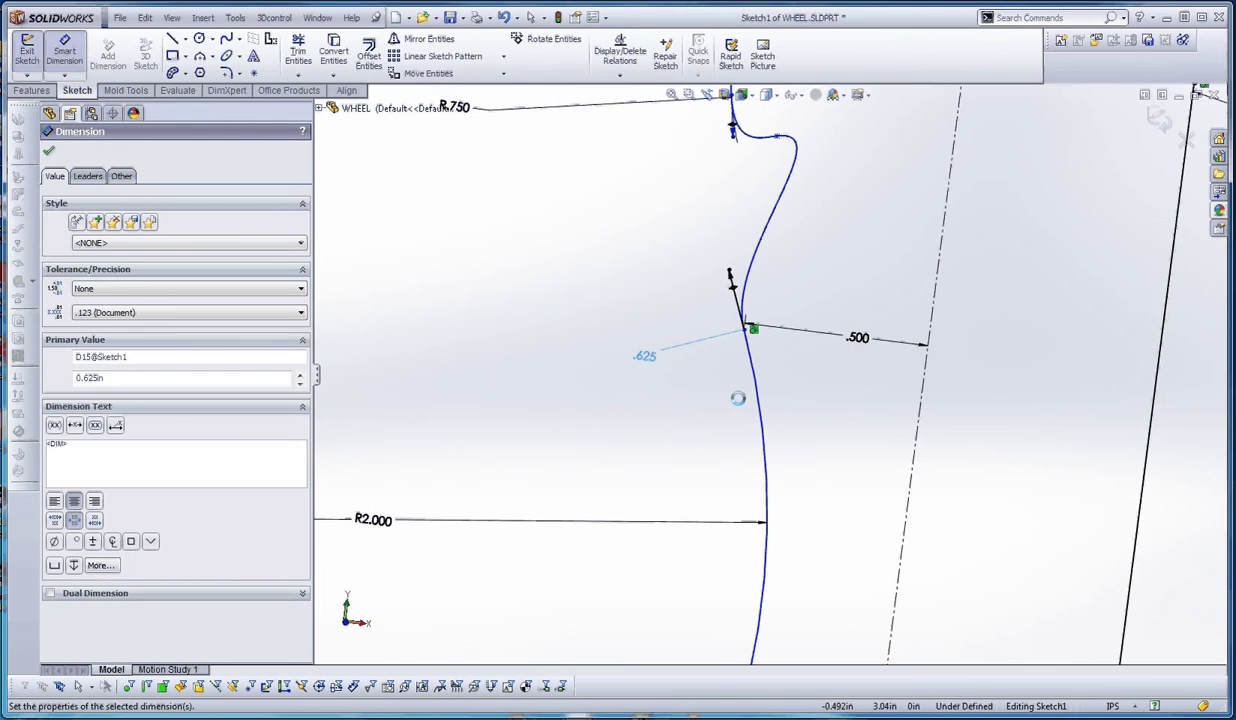
{"action": "key", "text": "Escape"}
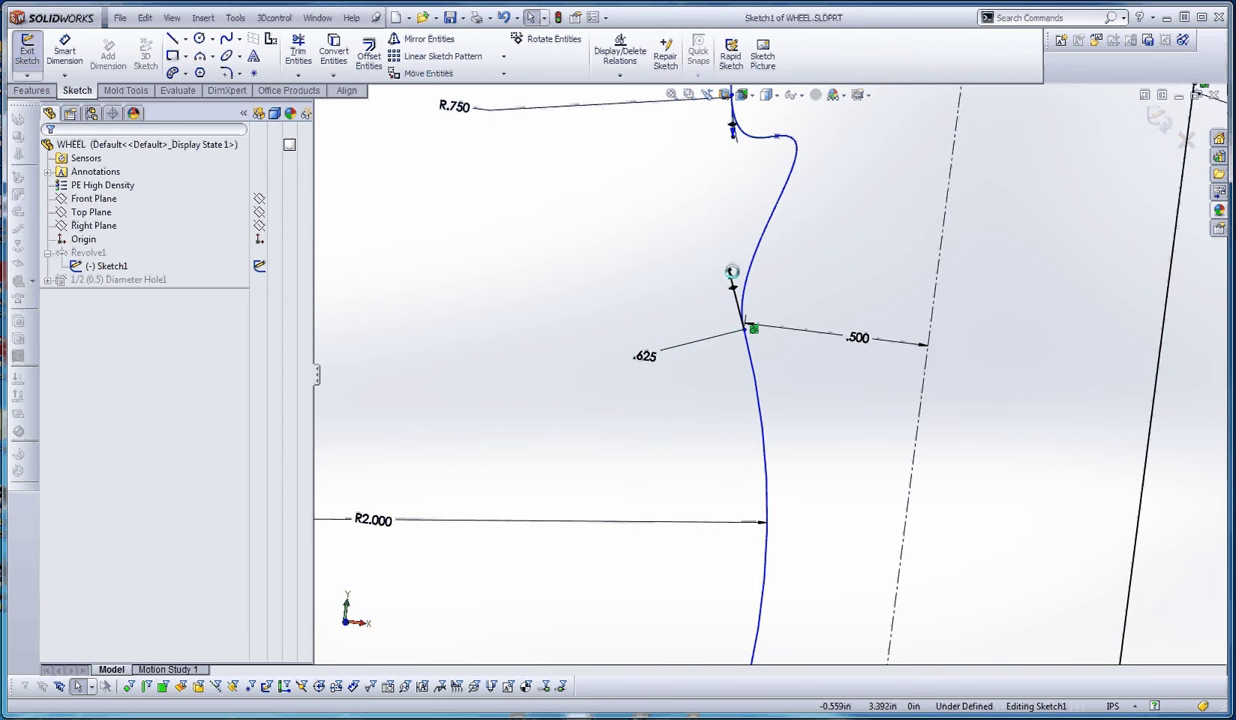
Step: Rotate the tangent handle at the spline's middle point so it points steeply downward
{"action": "scroll", "coordinate": [770, 350], "scroll_direction": "up", "scroll_amount": 3}
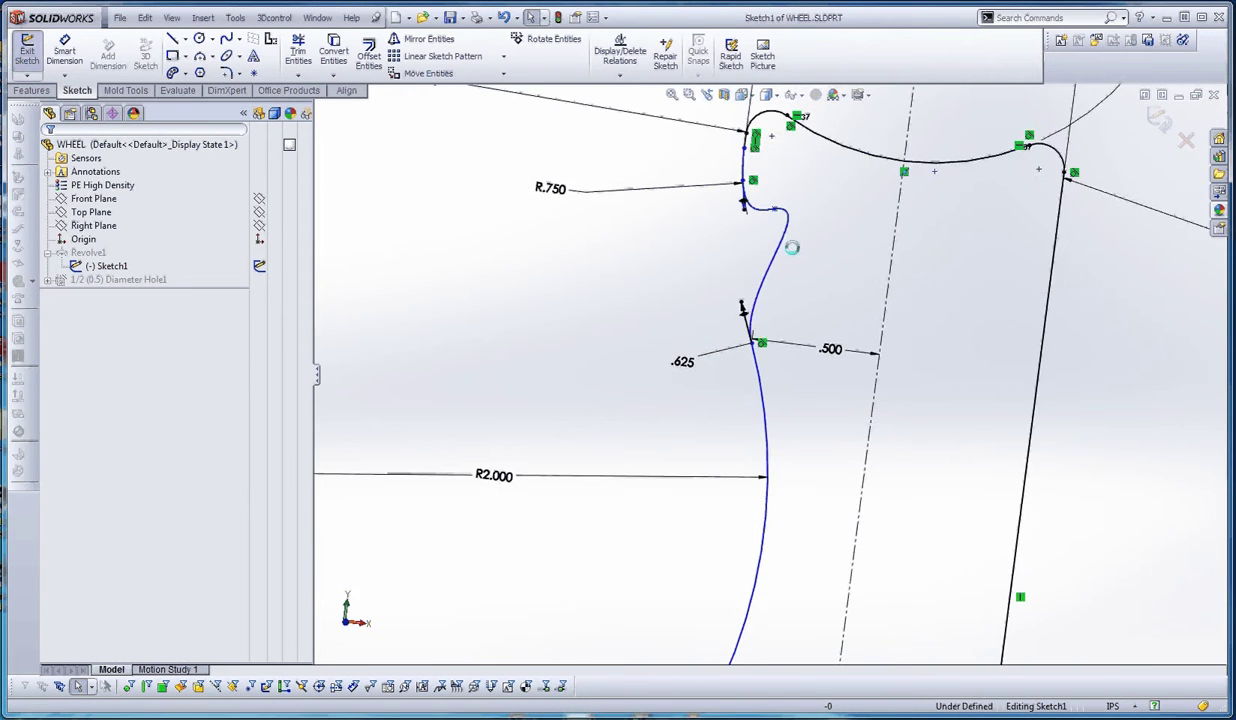
{"action": "scroll", "coordinate": [810, 205], "scroll_direction": "down", "scroll_amount": 3}
{"action": "left_click", "coordinate": [808, 206]}
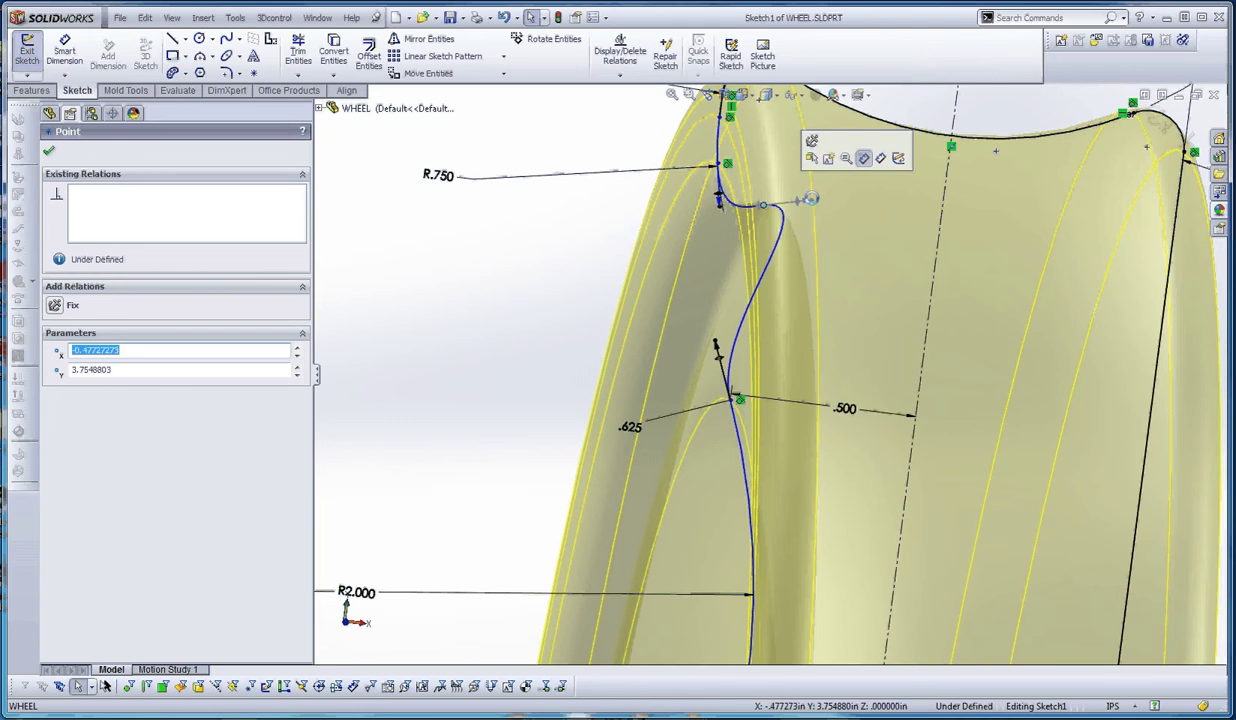
{"action": "left_click_drag", "start_coordinate": [808, 206], "coordinate": [805, 258]}
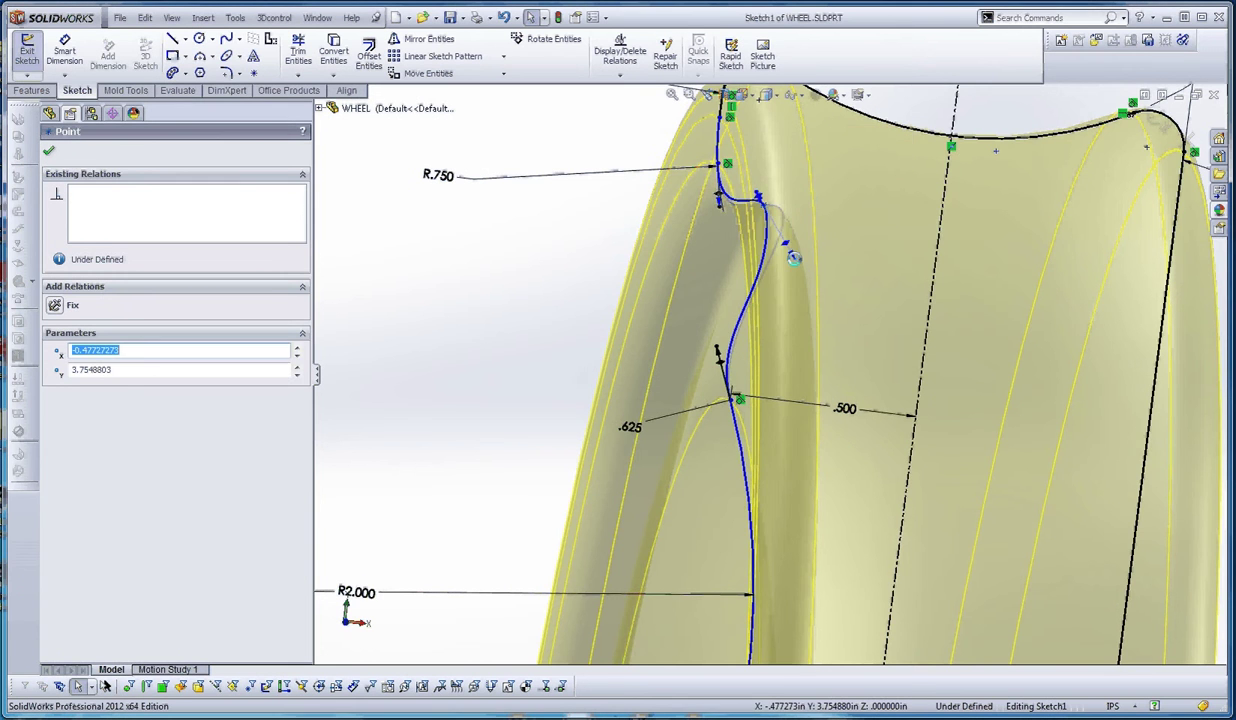
{"action": "left_click", "coordinate": [754, 190]}
{"action": "left_click_drag", "start_coordinate": [754, 190], "coordinate": [868, 343]}
Step: Move the spline's middle point down and toward the centreline, to about X -0.37, Y 3.58 in
{"action": "mouse_move", "coordinate": [761, 193]}
{"action": "left_mouse_down"}
{"action": "mouse_move", "coordinate": [795, 227]}
{"action": "mouse_move", "coordinate": [808, 280]}
{"action": "left_mouse_up"}
{"action": "scroll", "coordinate": [833, 322], "scroll_direction": "down", "scroll_amount": 1}
{"action": "scroll", "coordinate": [833, 324], "scroll_direction": "down", "scroll_amount": 2}
{"action": "left_click_drag", "start_coordinate": [823, 352], "coordinate": [780, 277]}
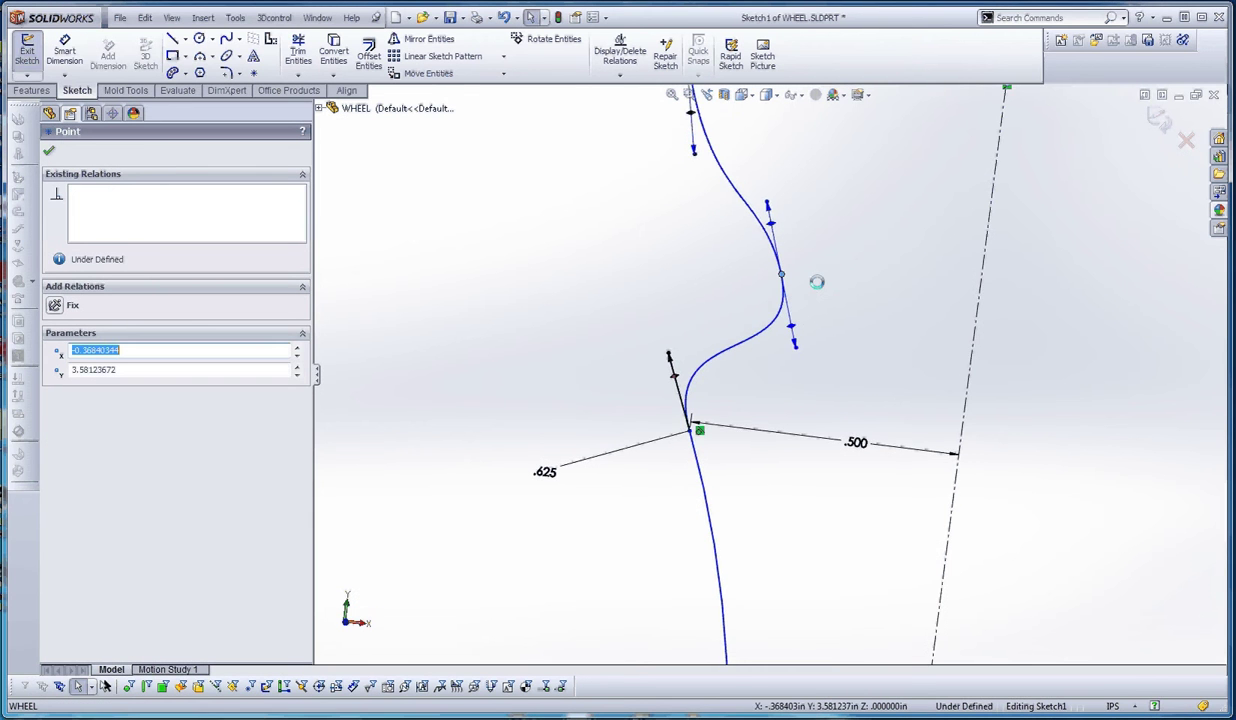
Step: Move the joint between the vertical rim edge and the R.750 arc down to about Y 3.96 in
{"action": "scroll", "coordinate": [800, 272], "scroll_direction": "up", "scroll_amount": 4}
{"action": "scroll", "coordinate": [740, 192], "scroll_direction": "down", "scroll_amount": 3}
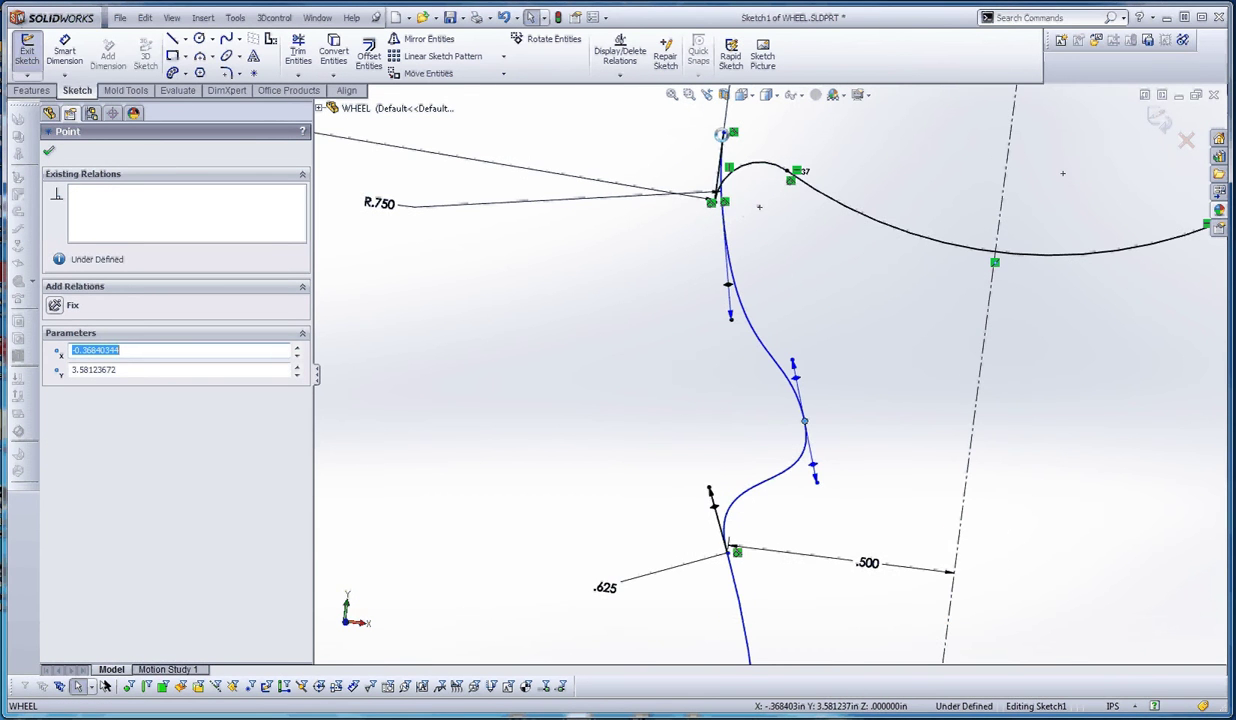
{"action": "left_click_drag", "start_coordinate": [722, 134], "coordinate": [715, 237]}
{"action": "scroll", "coordinate": [752, 422], "scroll_direction": "down", "scroll_amount": 2}
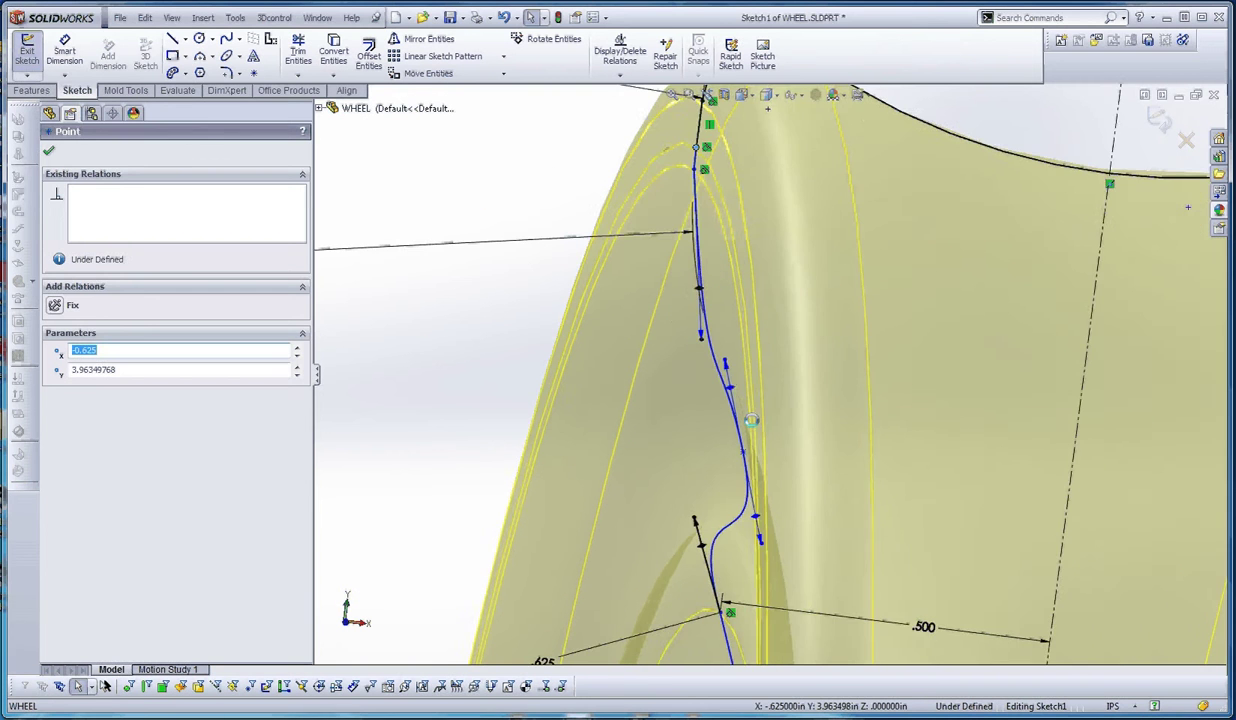
{"action": "scroll", "coordinate": [752, 421], "scroll_direction": "up", "scroll_amount": 1}
{"action": "left_click", "coordinate": [783, 436]}
{"action": "scroll", "coordinate": [723, 347], "scroll_direction": "down", "scroll_amount": 3}
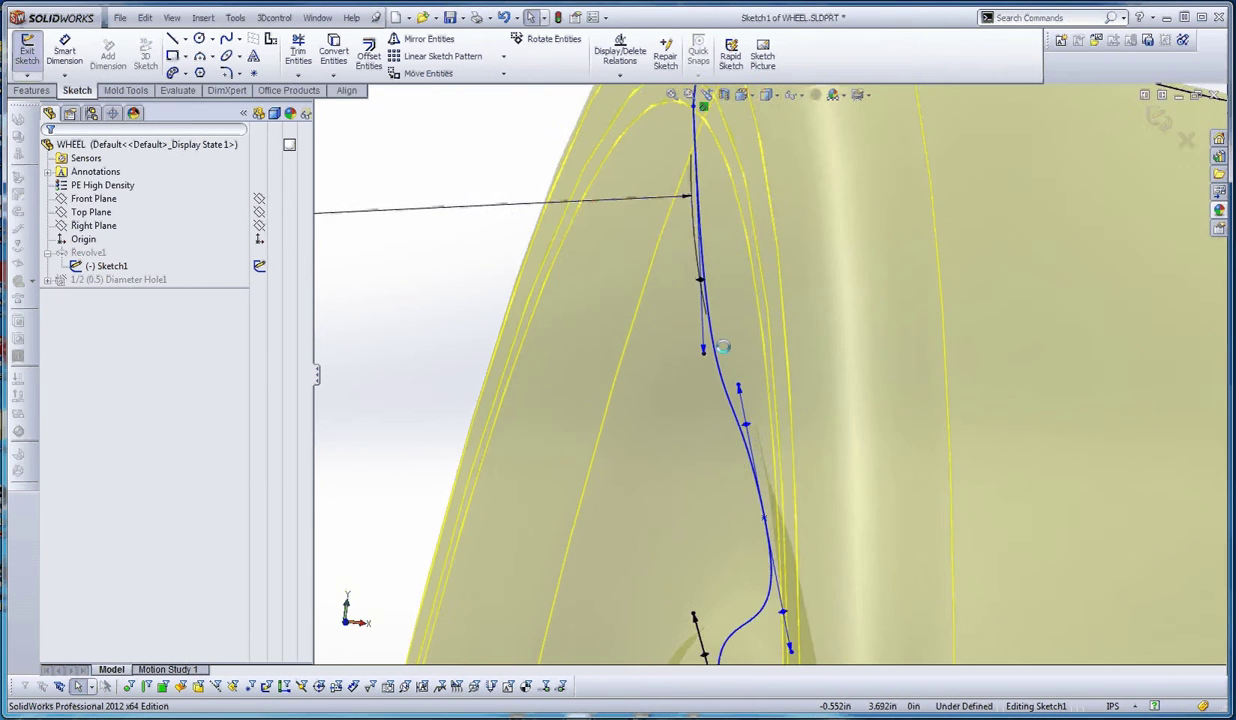
{"action": "scroll", "coordinate": [723, 347], "scroll_direction": "down", "scroll_amount": 1}
{"action": "scroll", "coordinate": [760, 402], "scroll_direction": "up", "scroll_amount": 3}
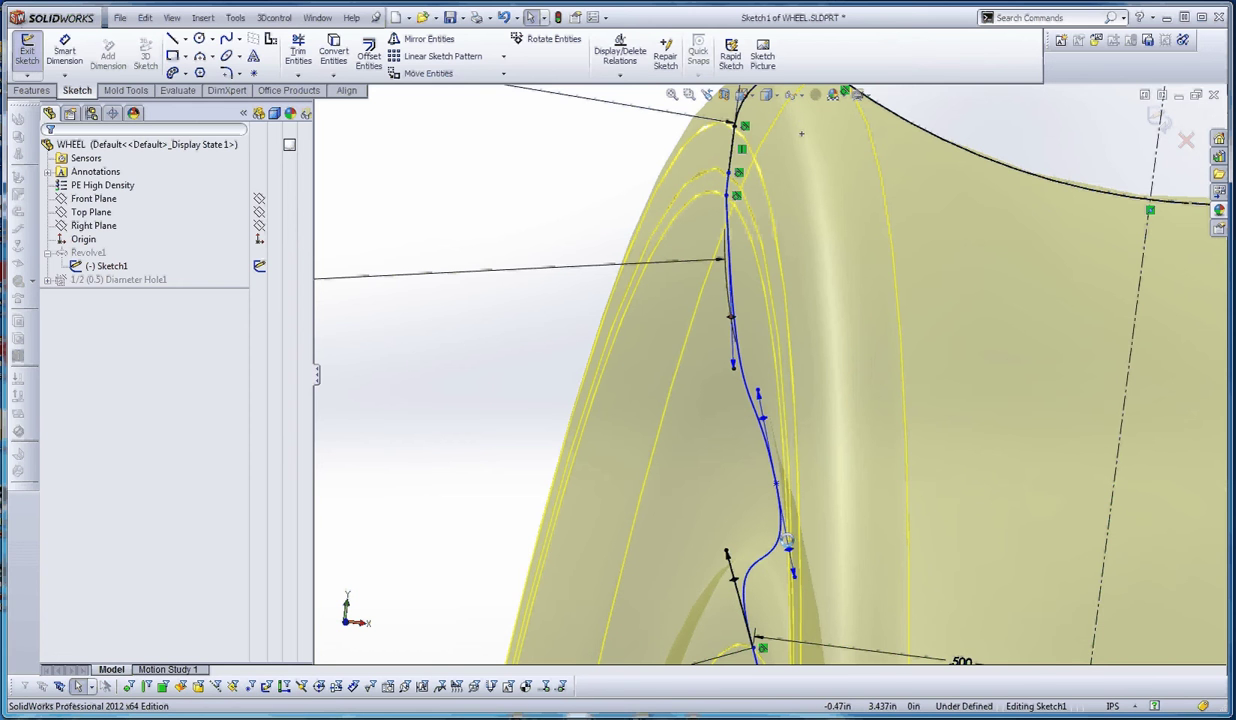
Step: Dimension the distance from the spline's middle point to the vertical centreline as .5 in
{"action": "left_click", "coordinate": [64, 50]}
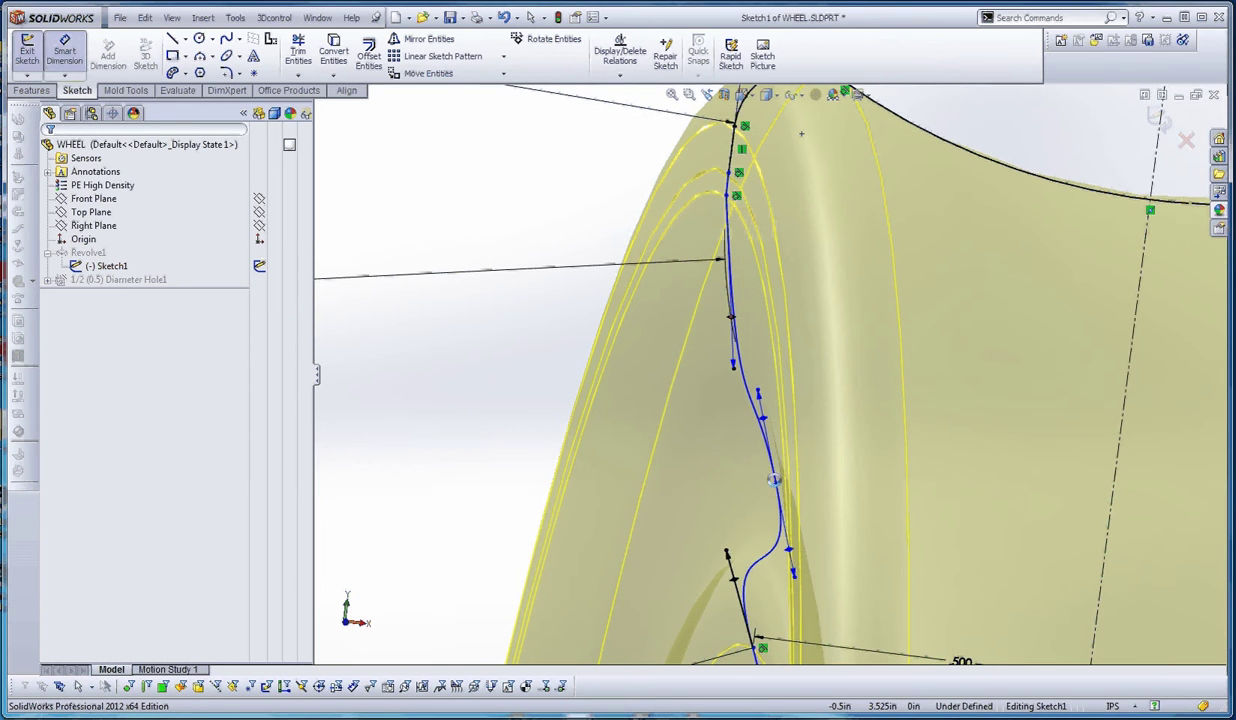
{"action": "left_click", "coordinate": [776, 484]}
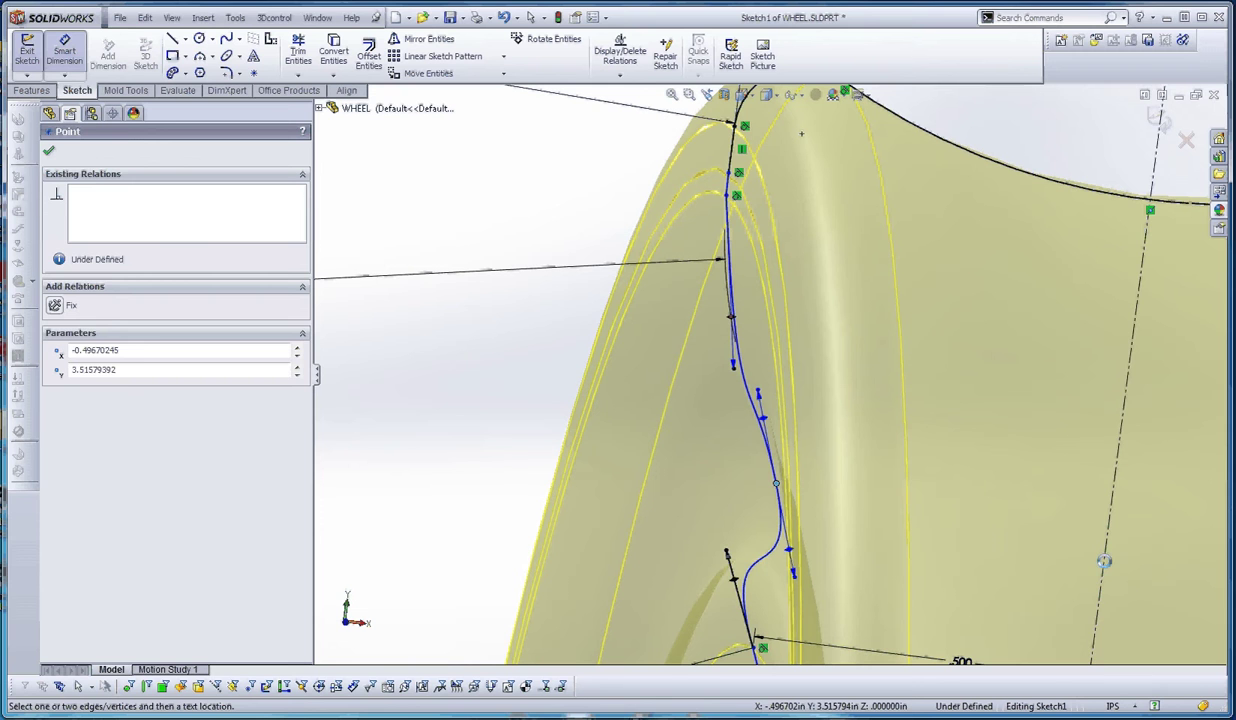
{"action": "left_click", "coordinate": [1105, 525]}
{"action": "left_click", "coordinate": [1105, 512]}
{"action": "type", "text": ".5"}
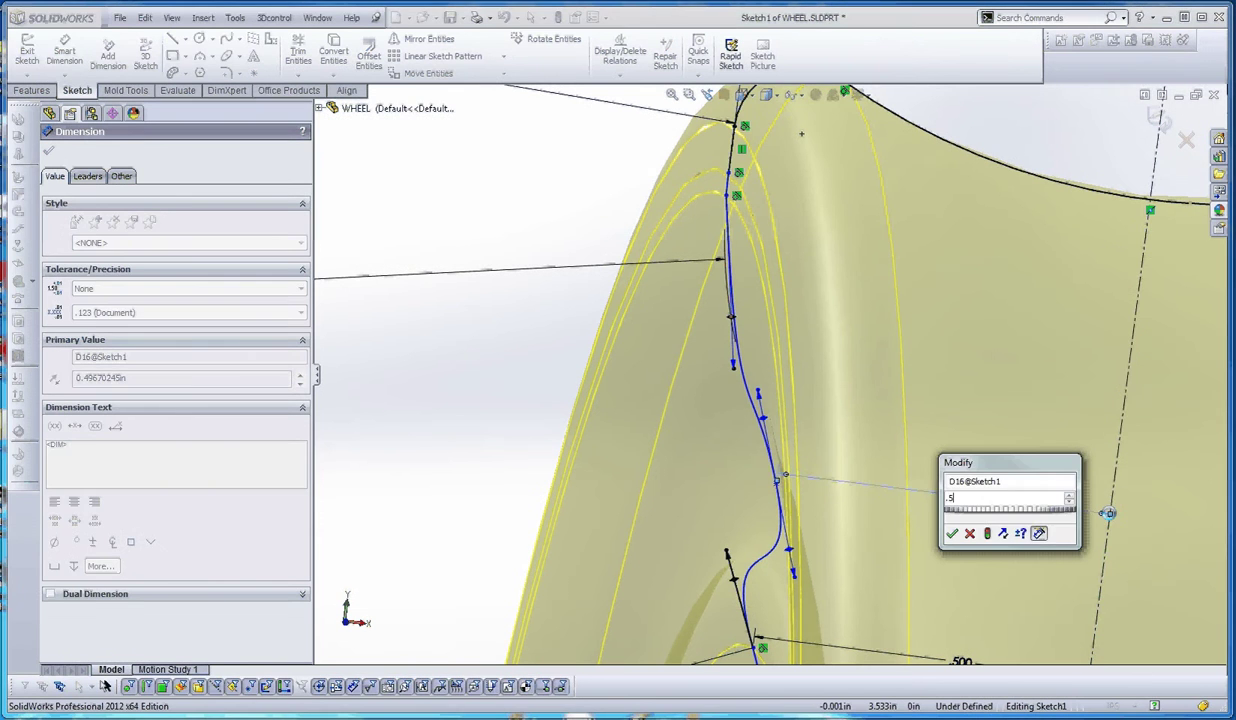
{"action": "key", "text": "Return"}
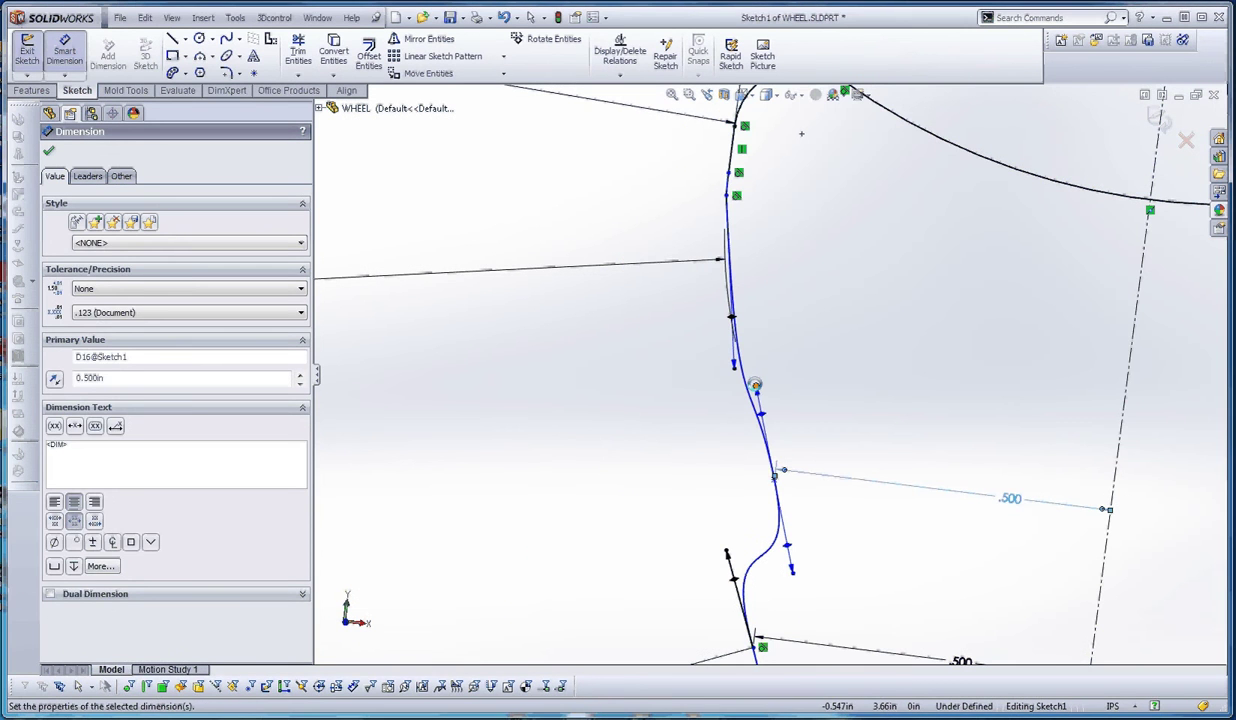
Step: Dimension the tangent handle at the spline's middle point and set its weight to .5 in
{"action": "left_click", "coordinate": [757, 387]}
{"action": "left_click", "coordinate": [890, 395]}
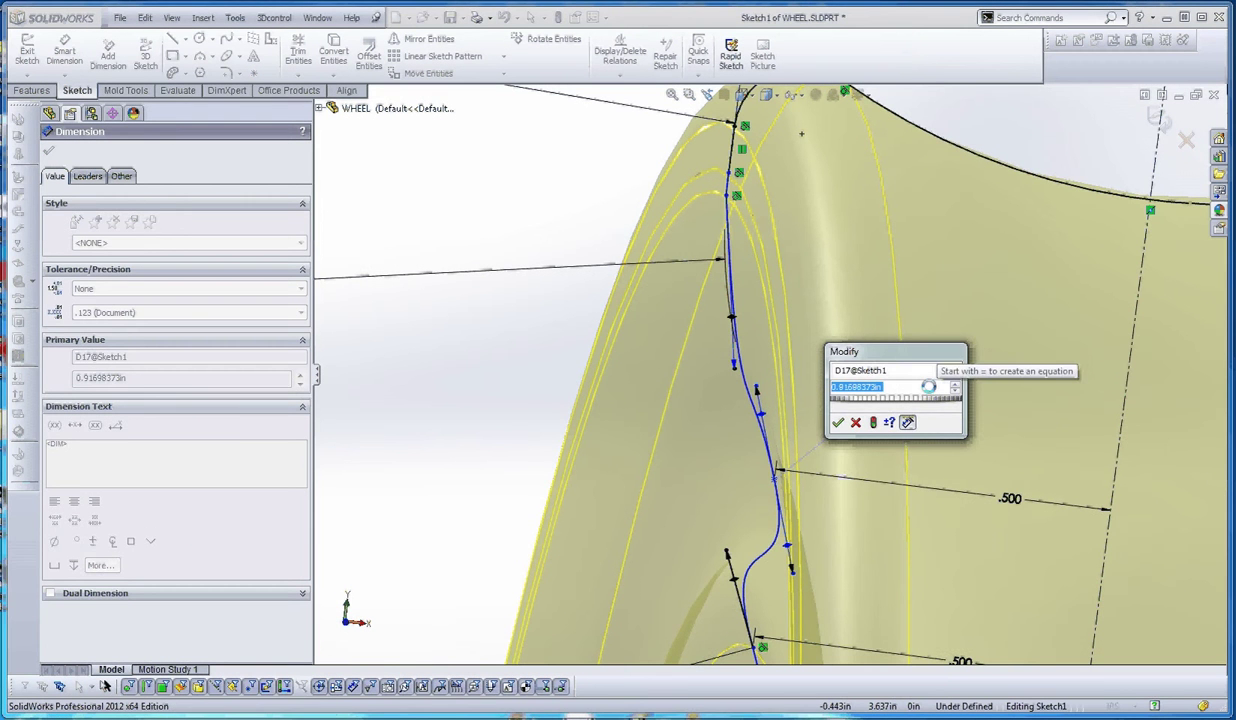
{"action": "key", "text": "Return"}
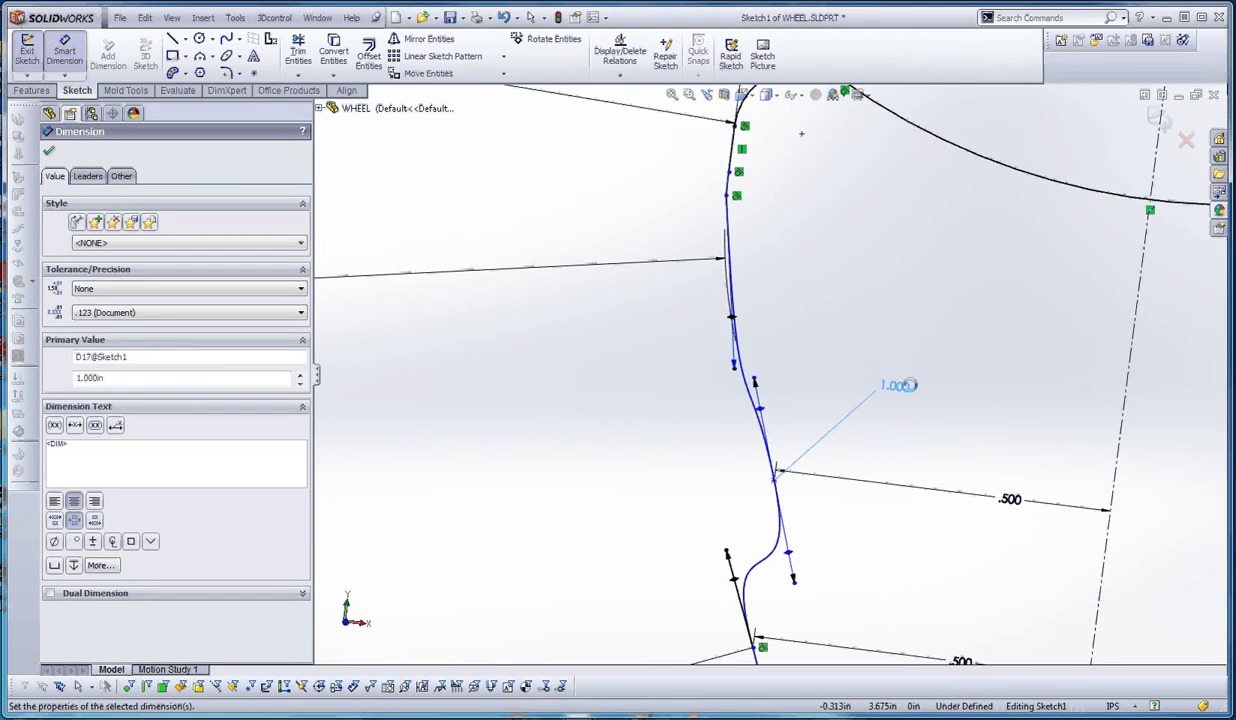
{"action": "double_click", "coordinate": [900, 389]}
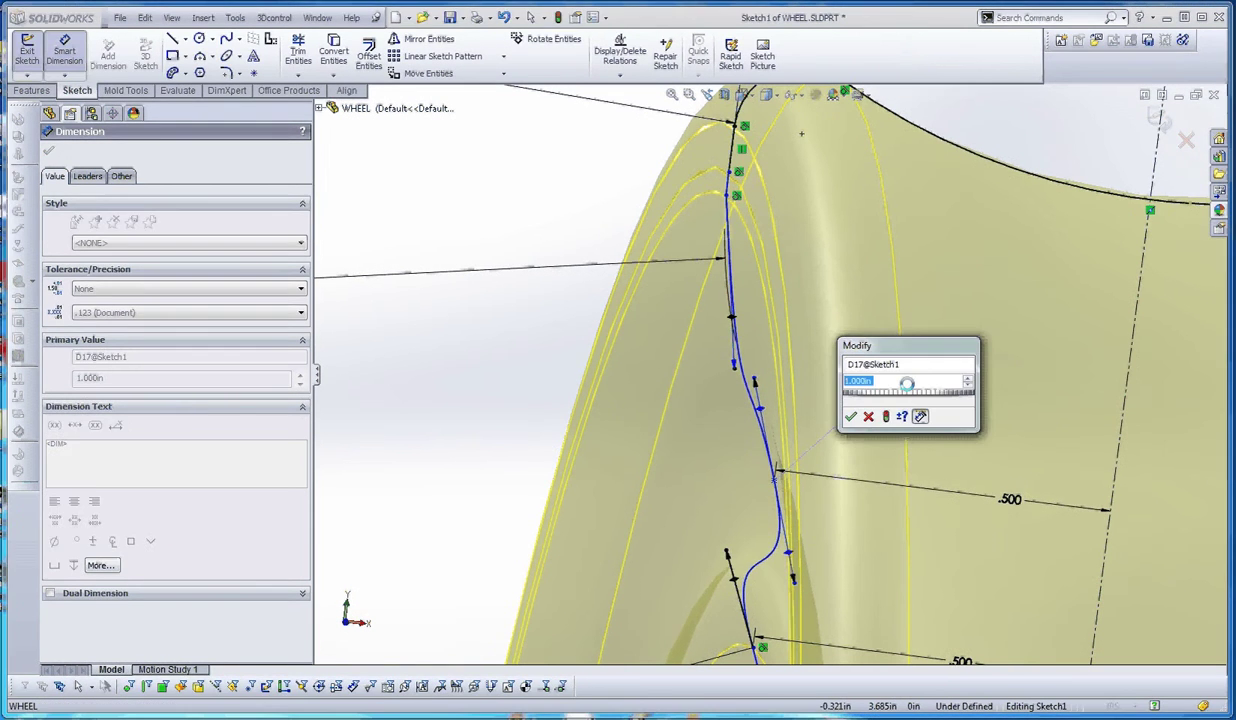
{"action": "type", "text": "1.5"}
{"action": "key", "text": "Return"}
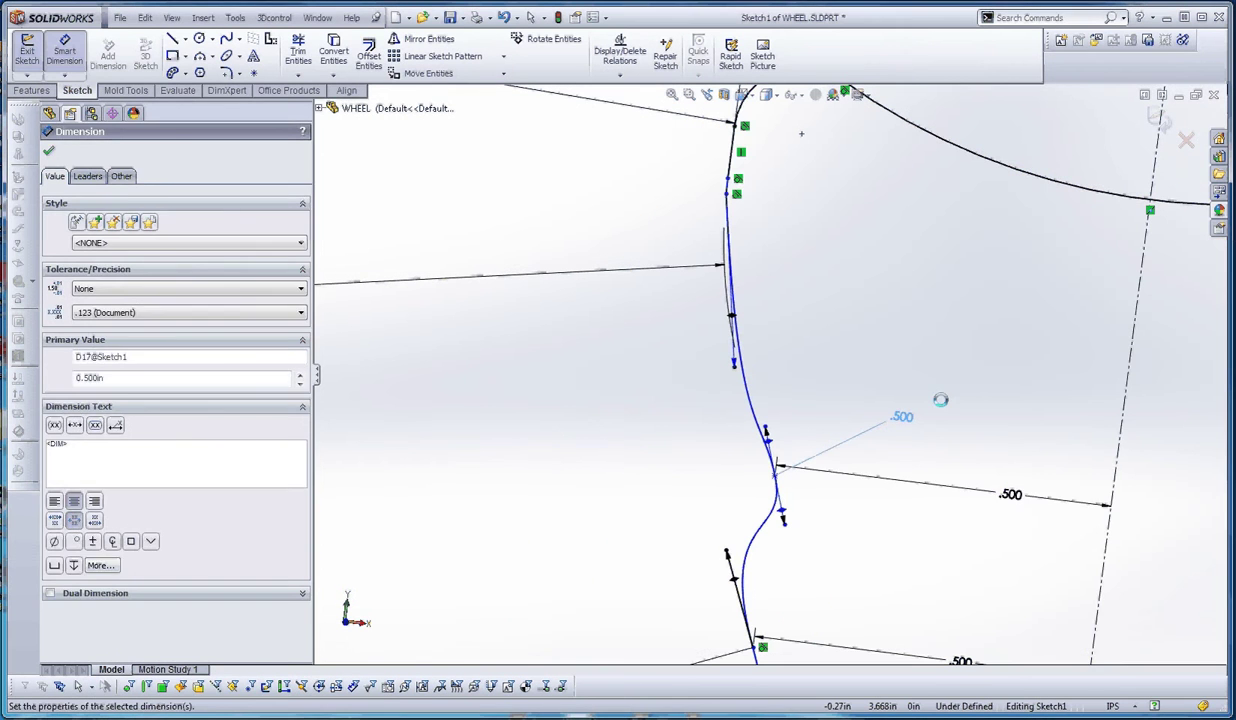
Step: Rotate the tangent handle at the spline's middle point slightly closer to vertical
{"action": "scroll", "coordinate": [778, 450], "scroll_direction": "down", "scroll_amount": 2}
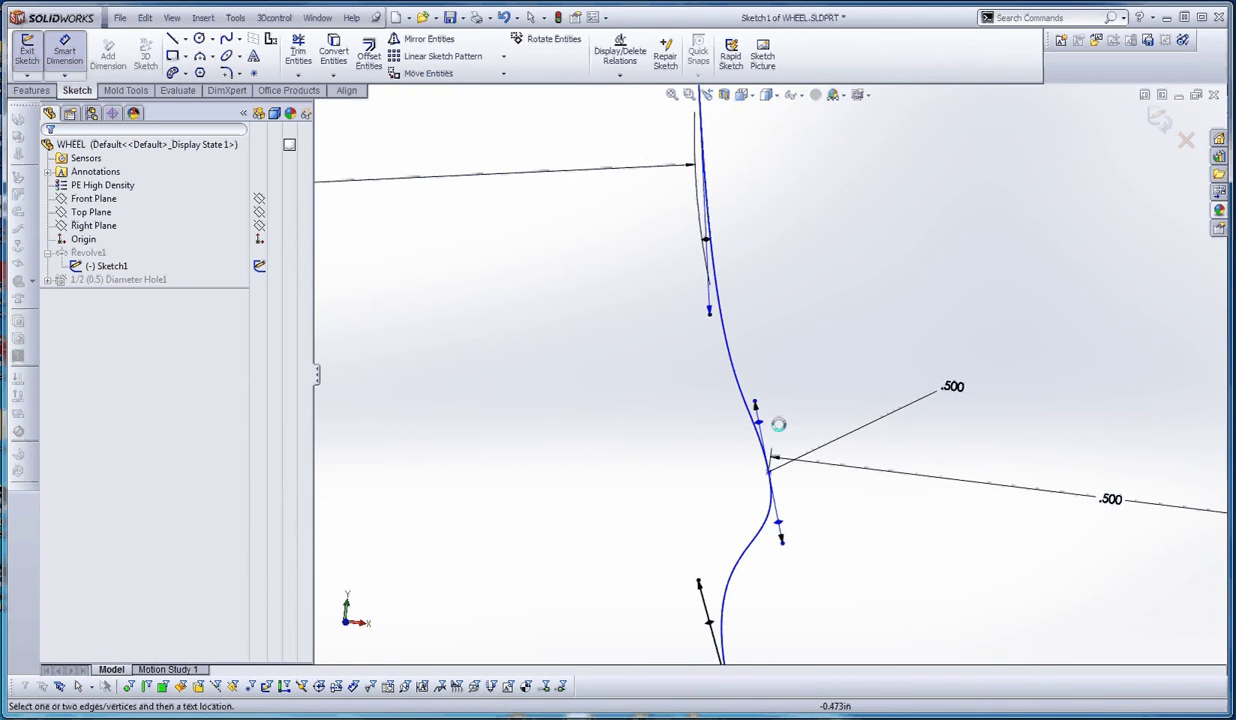
{"action": "key", "text": "Escape"}
{"action": "left_click", "coordinate": [771, 403]}
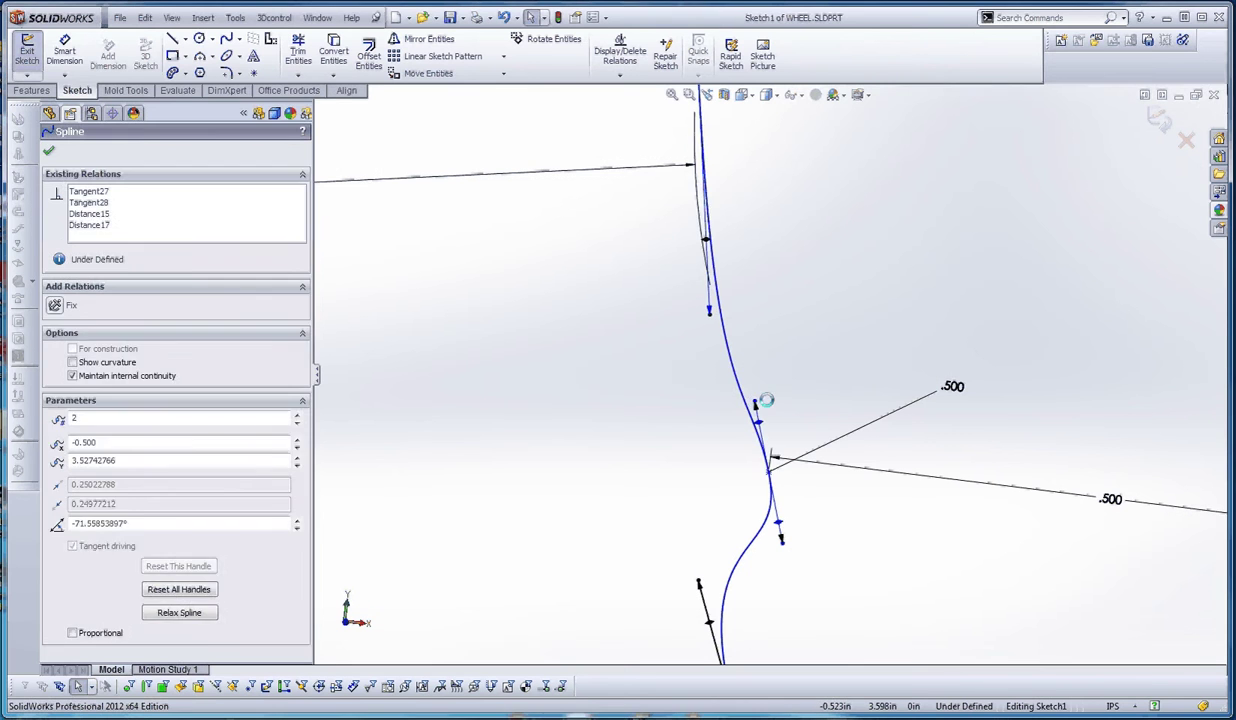
{"action": "left_click_drag", "start_coordinate": [771, 403], "coordinate": [760, 403]}
Step: Dimension the angle between the middle point's tangent handle and the vertical centreline as 13 degrees
{"action": "left_click", "coordinate": [68, 55]}
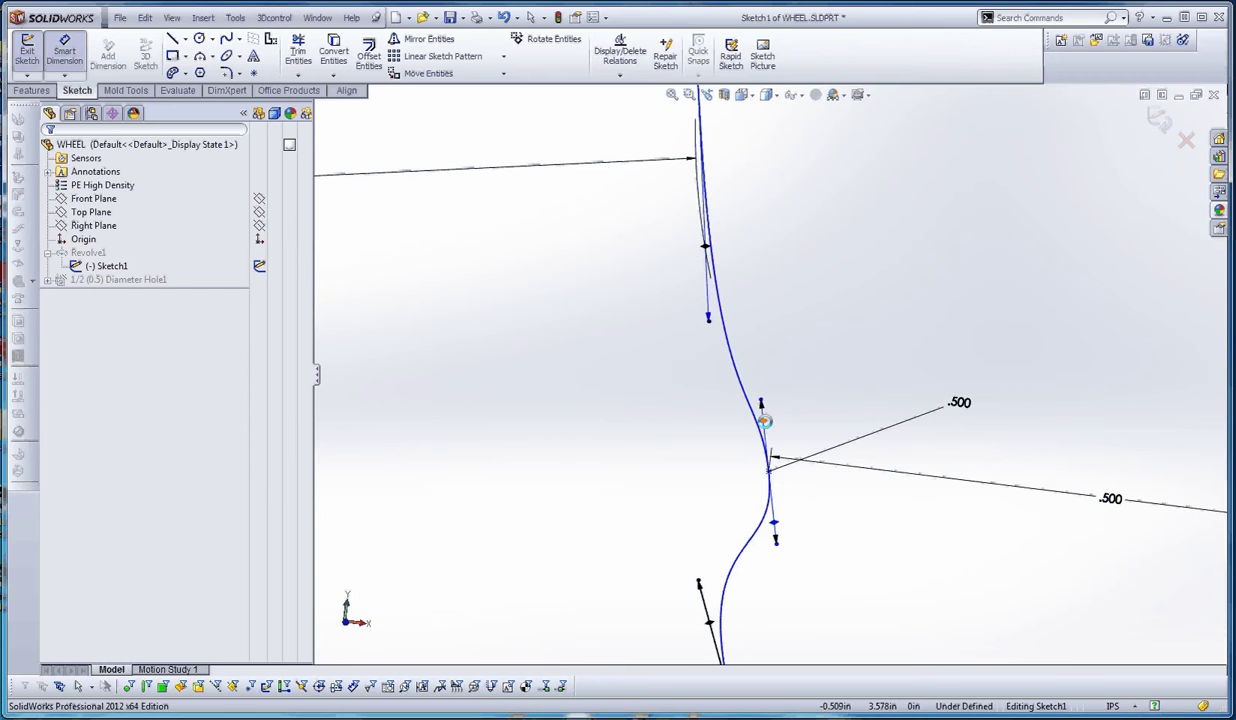
{"action": "left_click", "coordinate": [764, 421]}
{"action": "scroll", "coordinate": [826, 447], "scroll_direction": "up", "scroll_amount": 4}
{"action": "left_click", "coordinate": [1008, 386]}
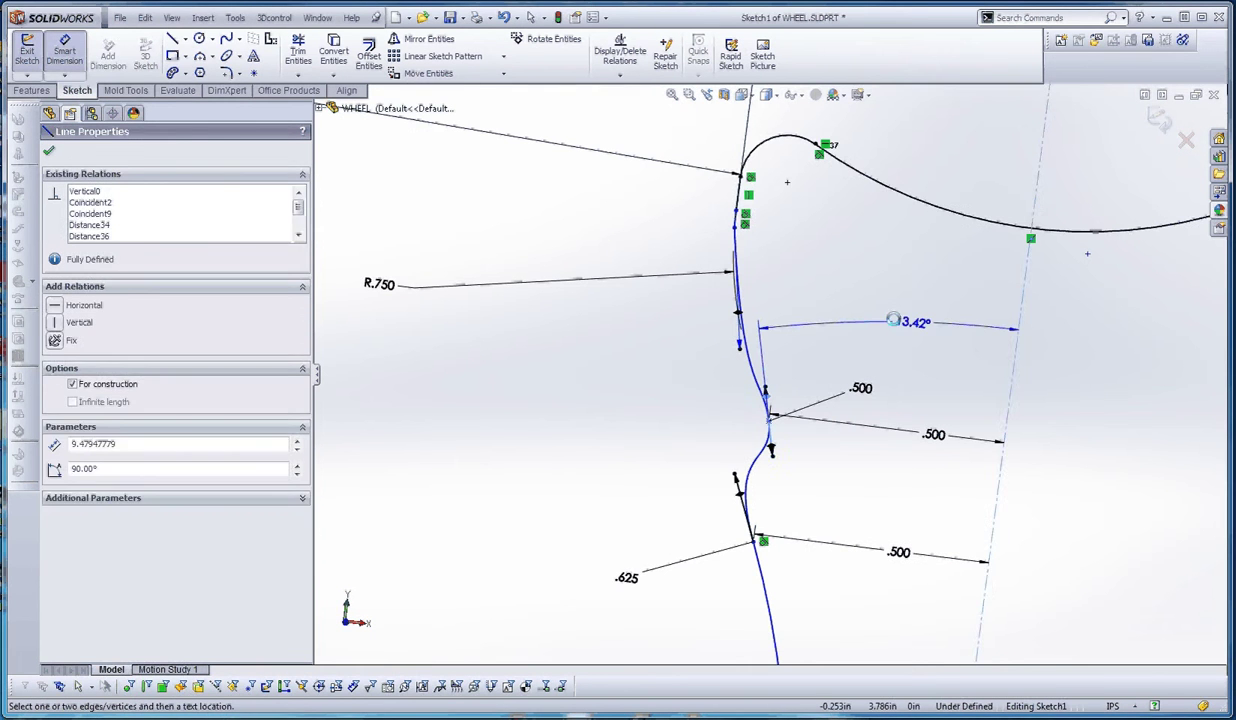
{"action": "left_click", "coordinate": [893, 320]}
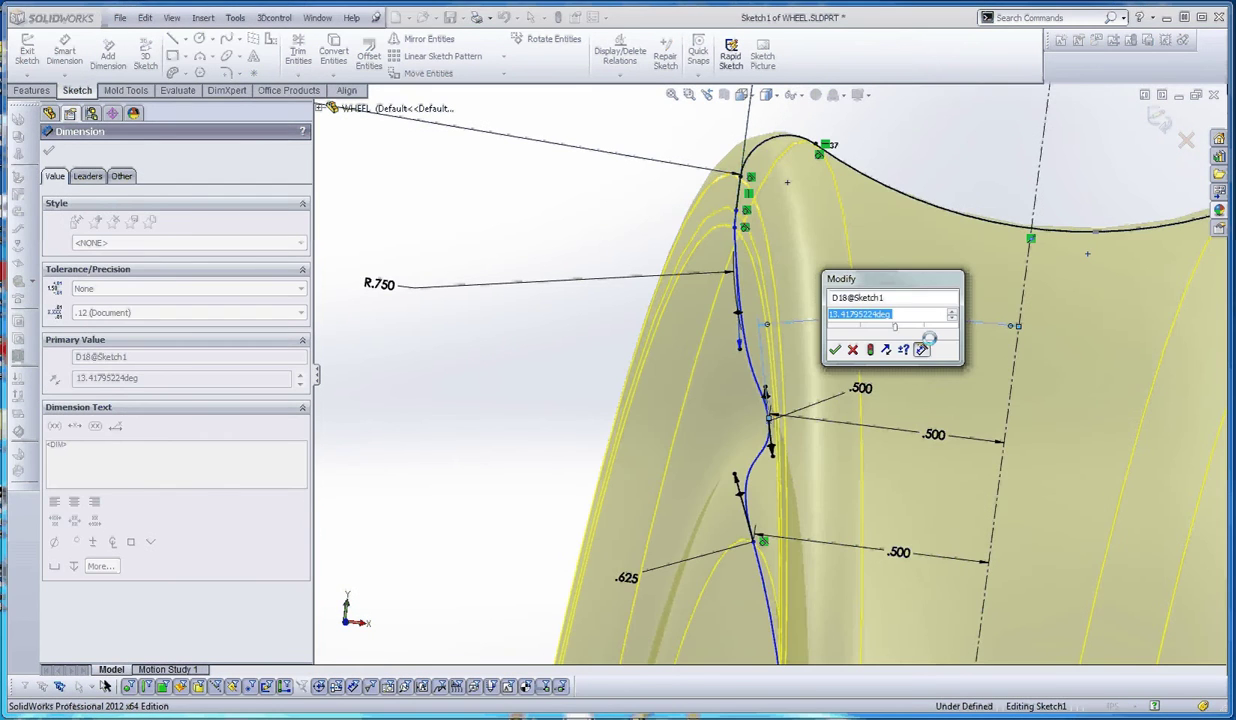
{"action": "type", "text": "13"}
{"action": "key", "text": "Return"}
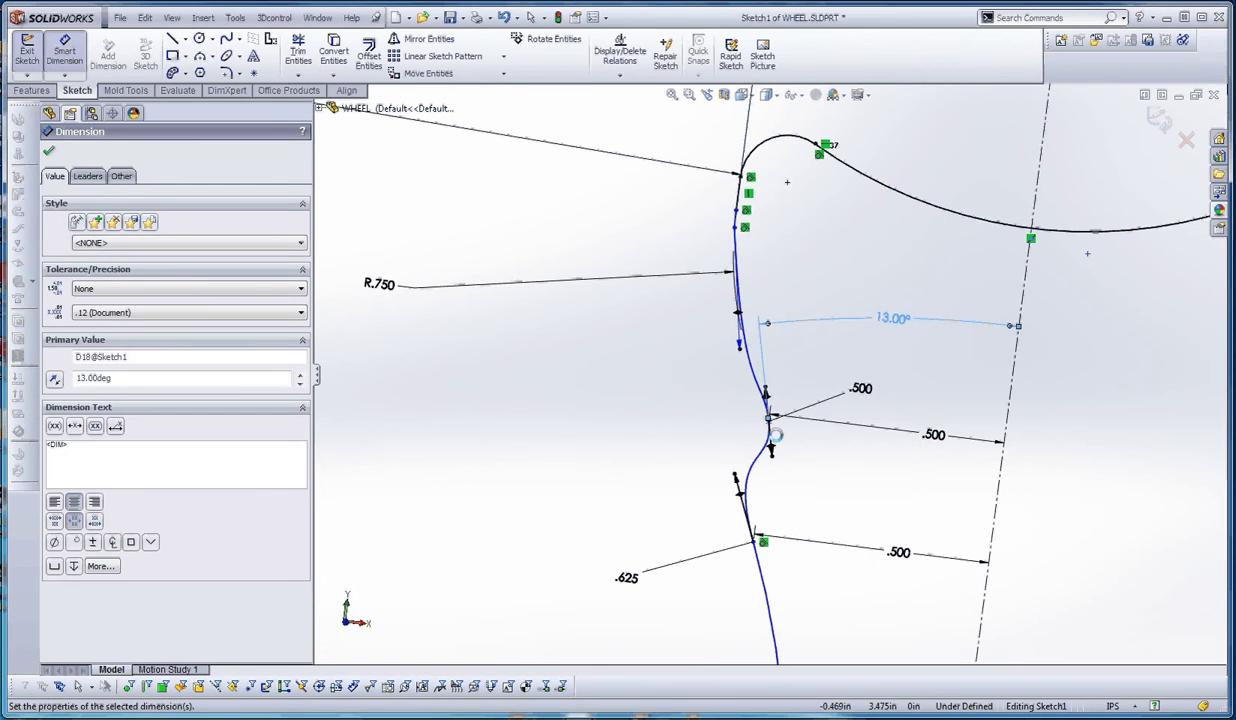
Step: Dimension the angle between the tangent handle at the spline's upper end and the vertical centreline as 10 degrees
{"action": "scroll", "coordinate": [775, 434], "scroll_direction": "down", "scroll_amount": 2}
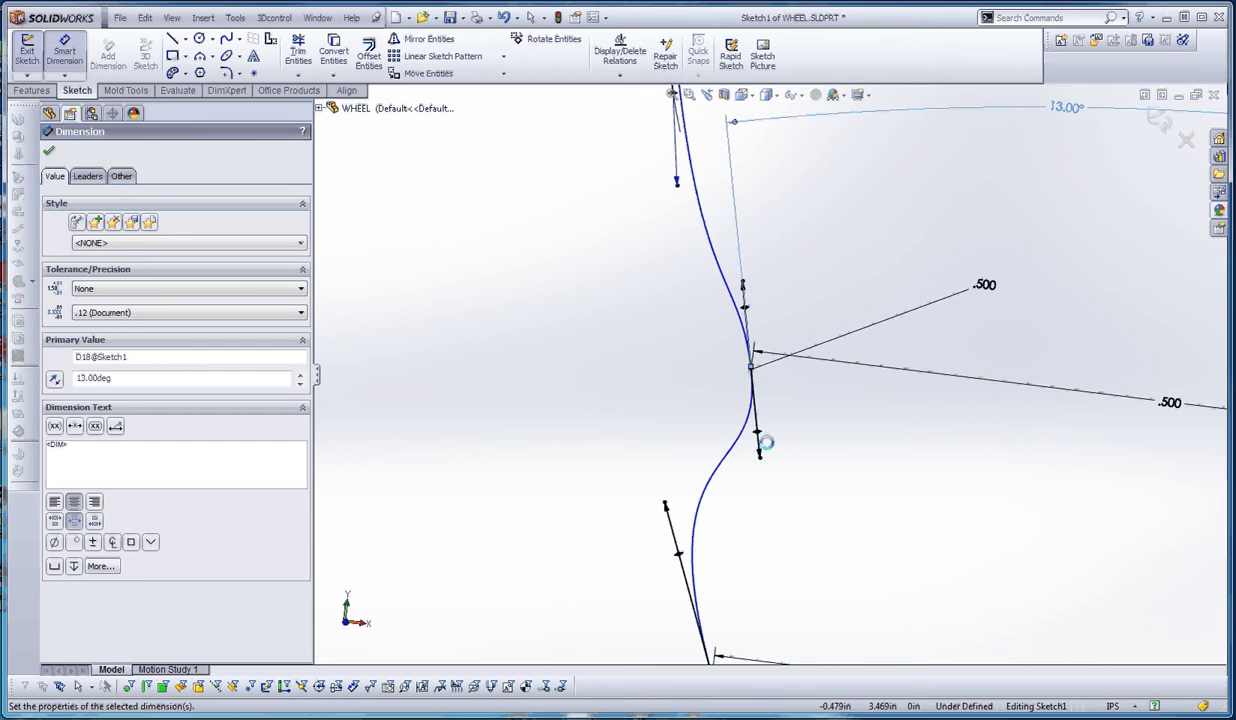
{"action": "scroll", "coordinate": [765, 438], "scroll_direction": "up", "scroll_amount": 4}
{"action": "scroll", "coordinate": [752, 313], "scroll_direction": "down", "scroll_amount": 3}
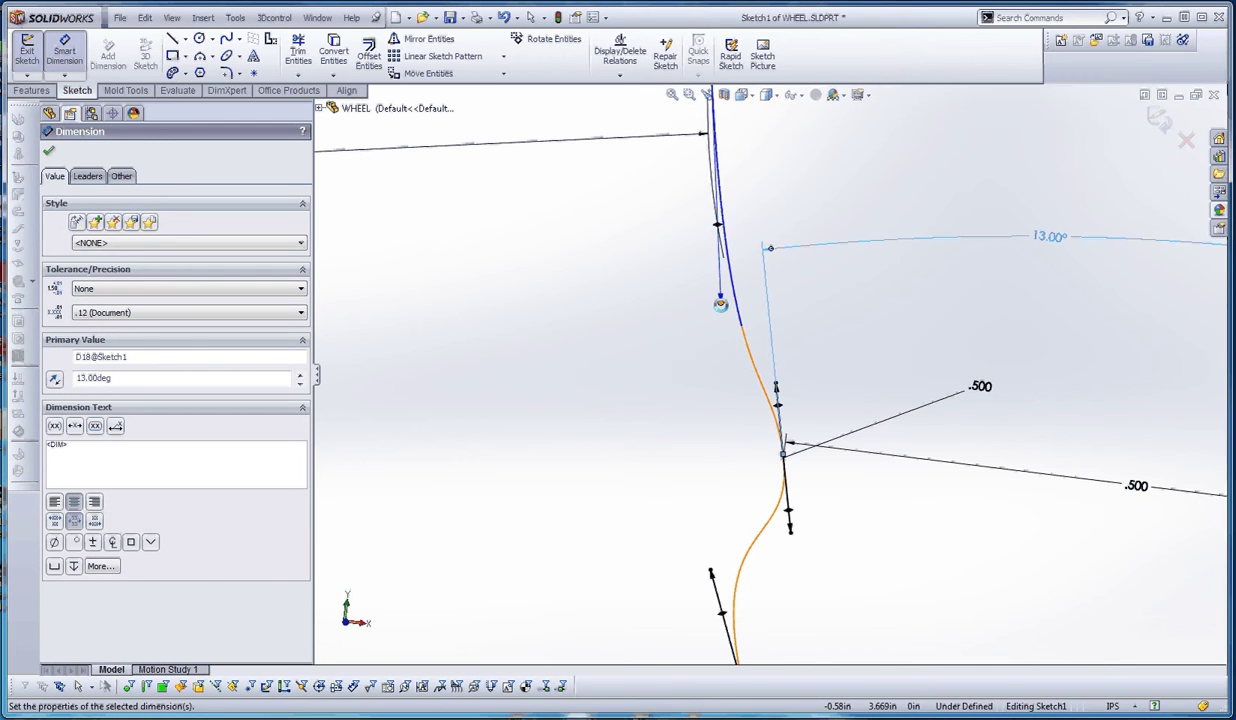
{"action": "left_click", "coordinate": [722, 301]}
{"action": "scroll", "coordinate": [813, 324], "scroll_direction": "up", "scroll_amount": 2}
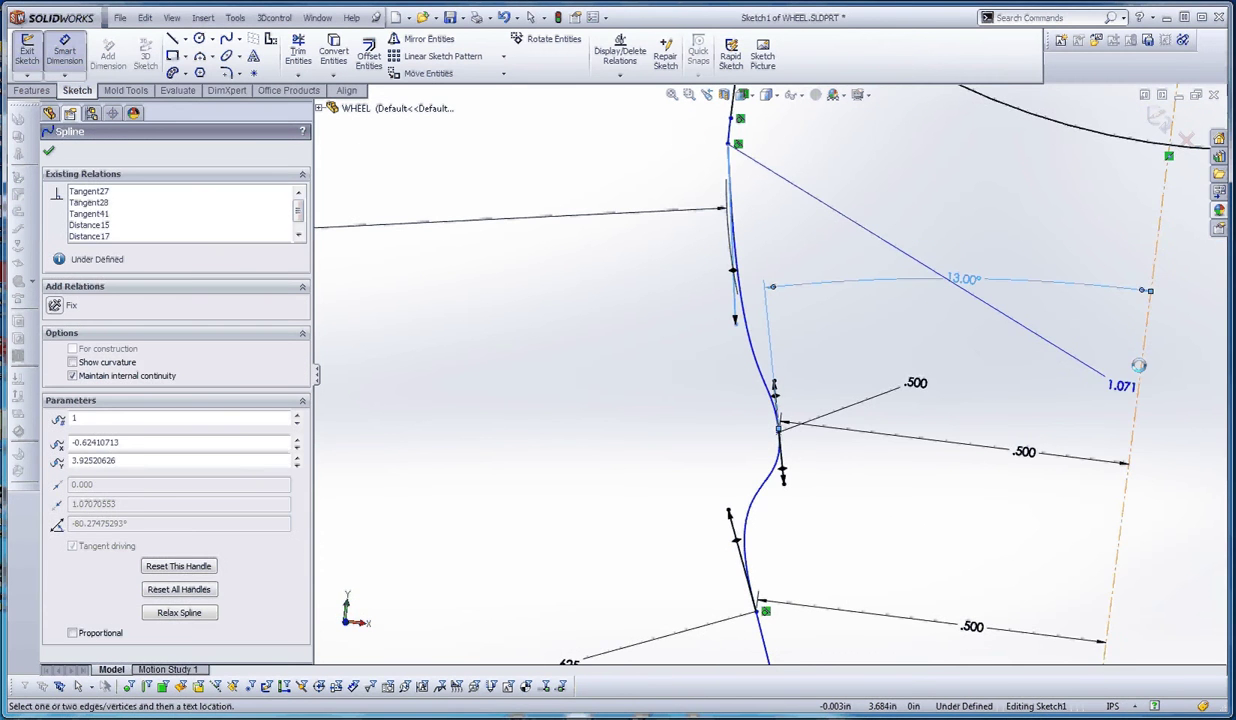
{"action": "left_click", "coordinate": [1139, 366]}
{"action": "left_click", "coordinate": [952, 220]}
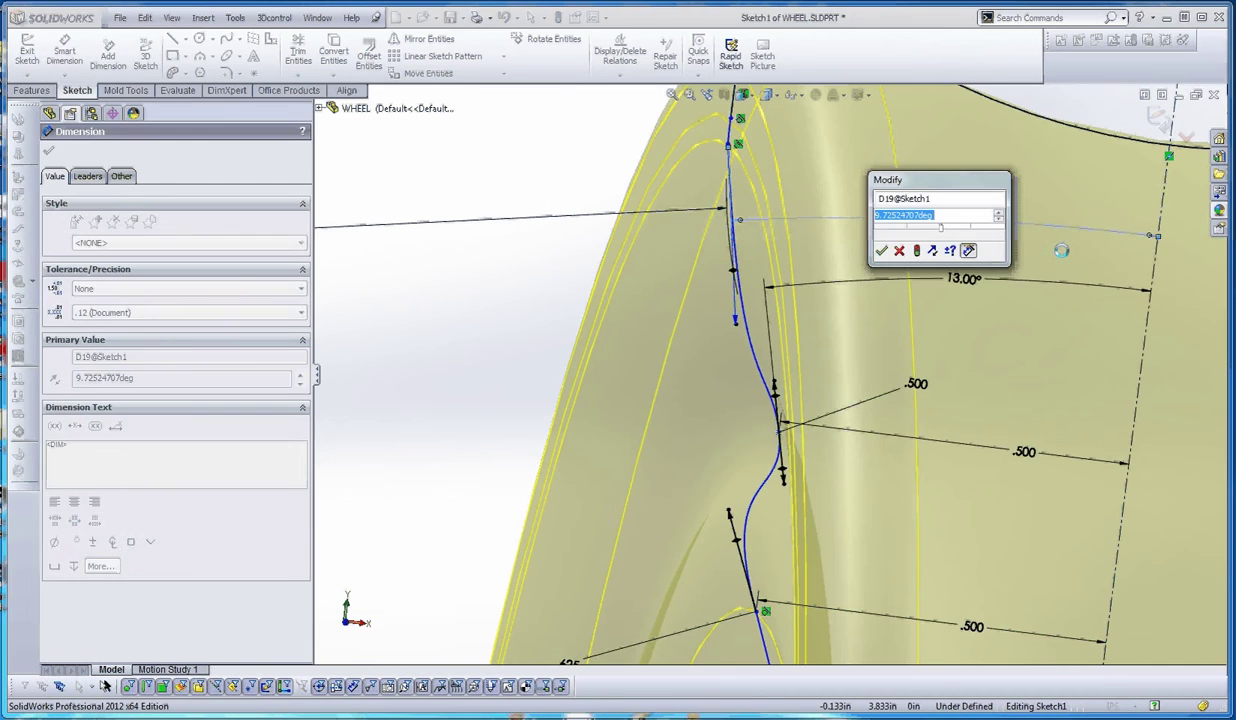
{"action": "key", "text": "Return"}
{"action": "left_click", "coordinate": [1061, 250]}
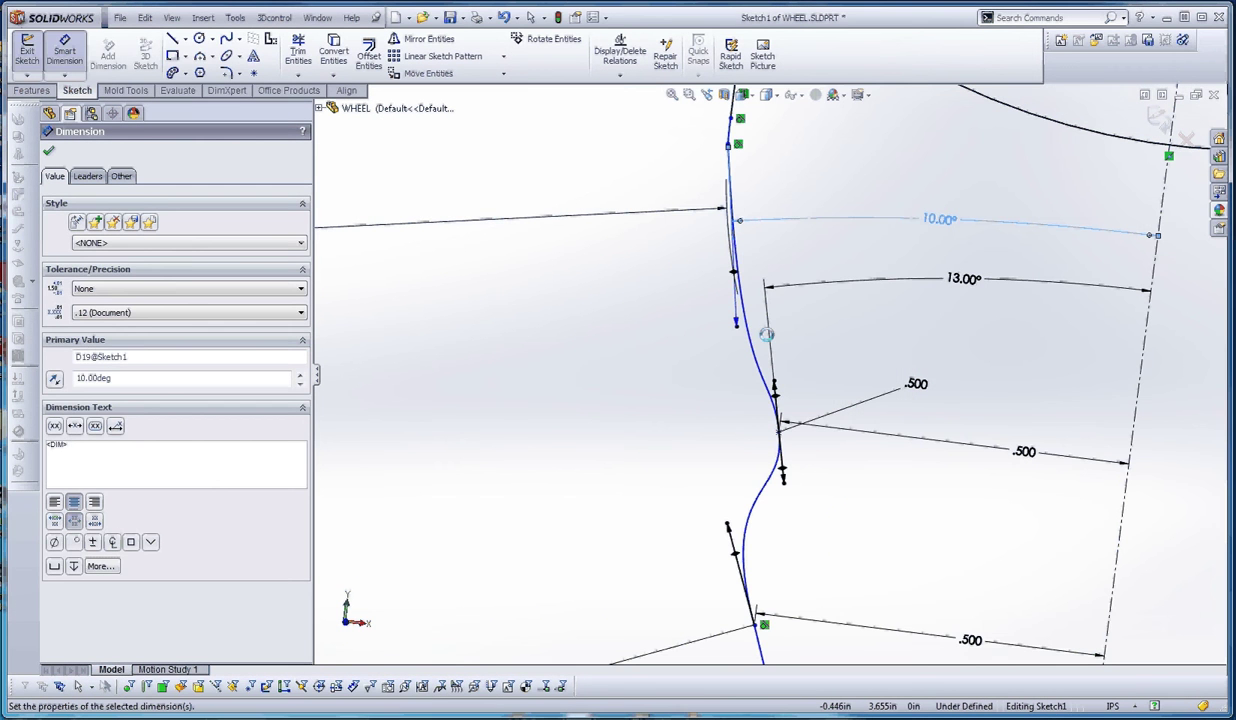
Step: Dimension the tangent handle at the spline's upper end and set its weight to 1 in
{"action": "left_click", "coordinate": [736, 328]}
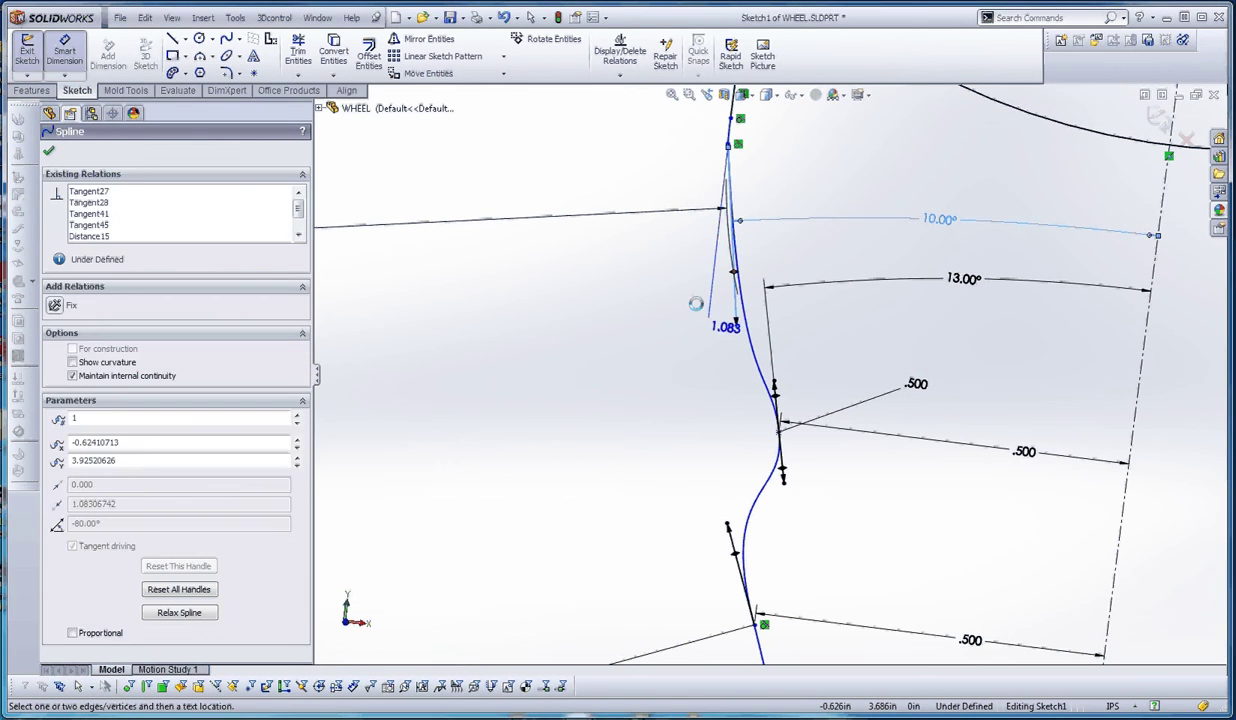
{"action": "left_click", "coordinate": [694, 208]}
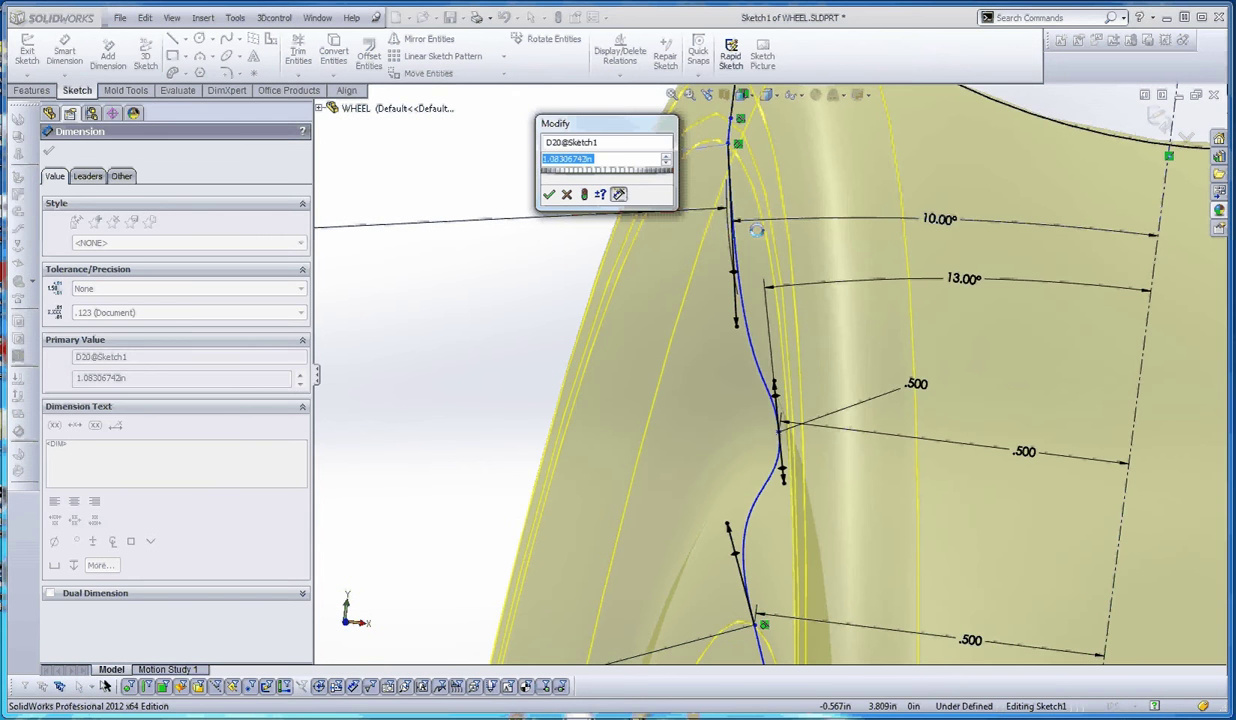
{"action": "type", "text": "1"}
{"action": "key", "text": "Return"}
{"action": "left_click", "coordinate": [756, 232]}
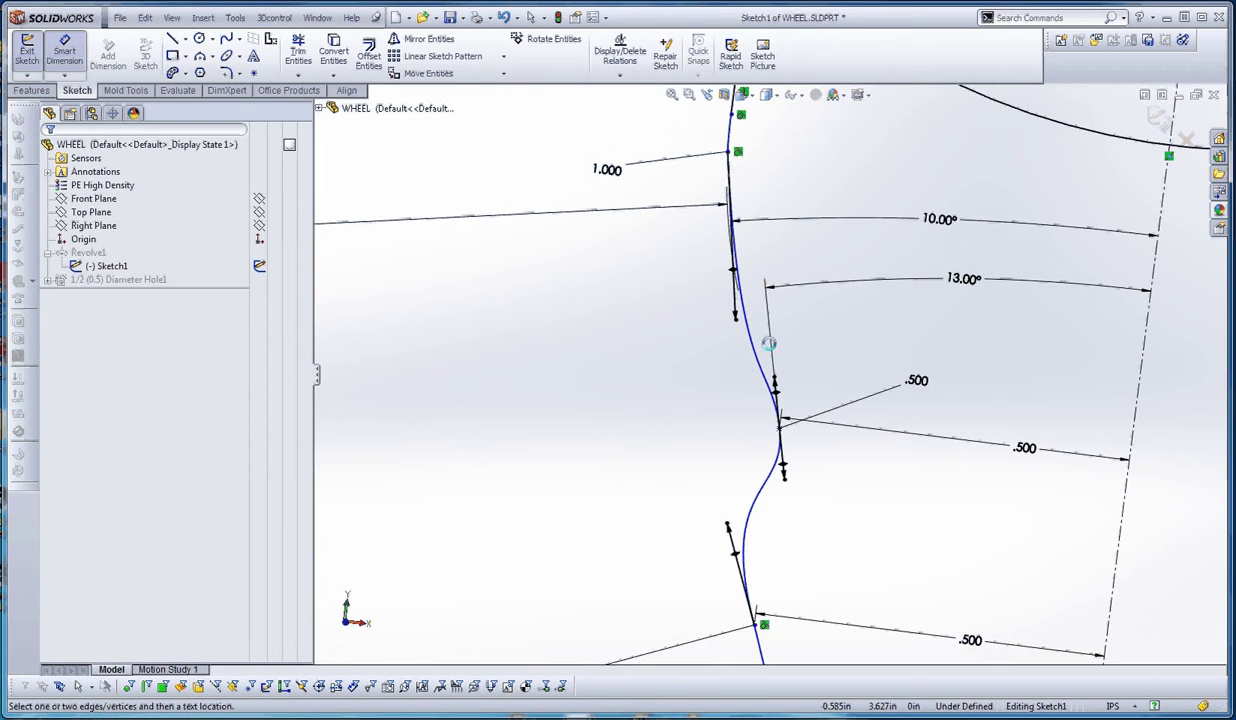
{"action": "key", "text": "ctrl+s"}
Step: Shift the joint of the vertical rim edge and R.750 arc to about Y 3.96 in and reposition the 1.000 handle dimension's text outward and up
{"action": "scroll", "coordinate": [769, 373], "scroll_direction": "up", "scroll_amount": 3}
{"action": "scroll", "coordinate": [765, 236], "scroll_direction": "down", "scroll_amount": 3}
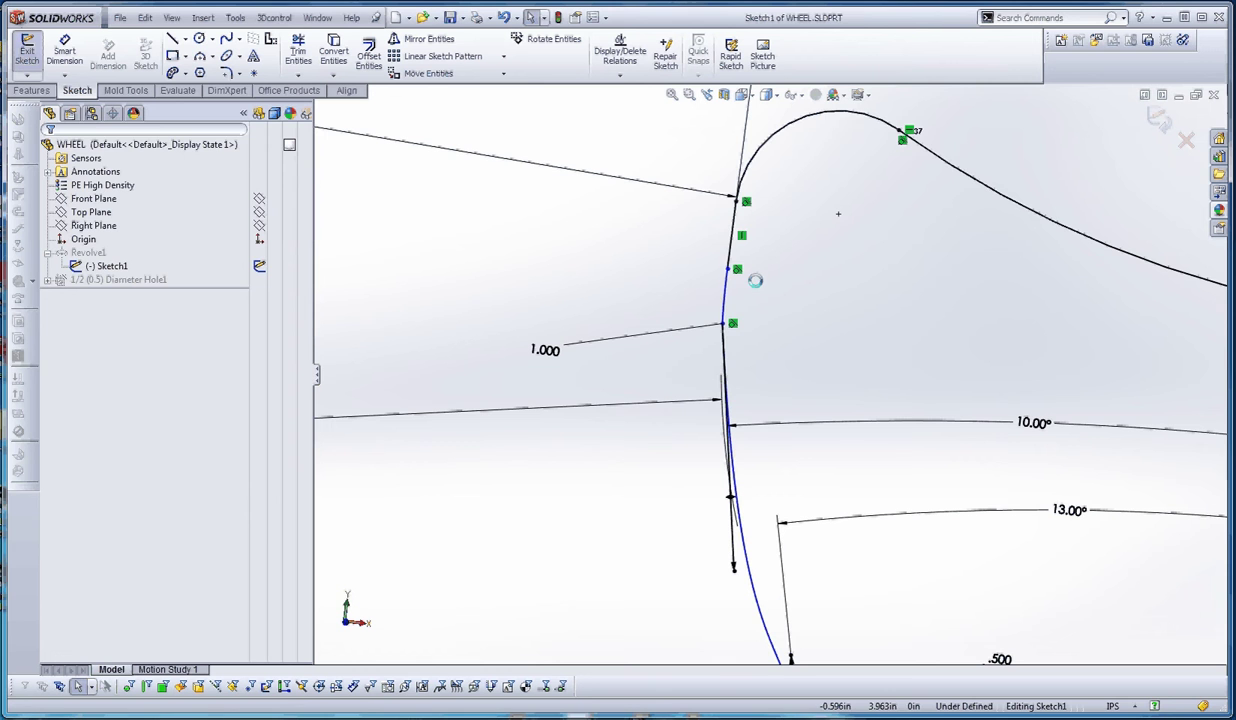
{"action": "left_click", "coordinate": [731, 270]}
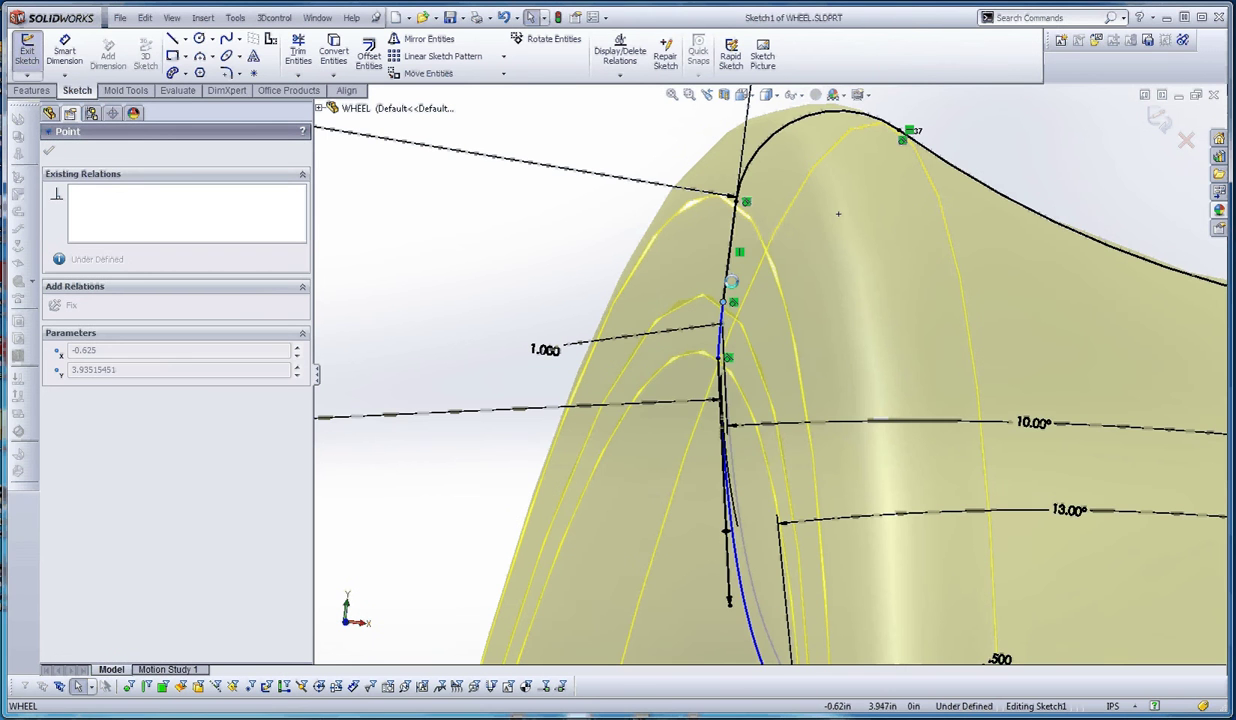
{"action": "left_click_drag", "start_coordinate": [731, 283], "coordinate": [733, 270]}
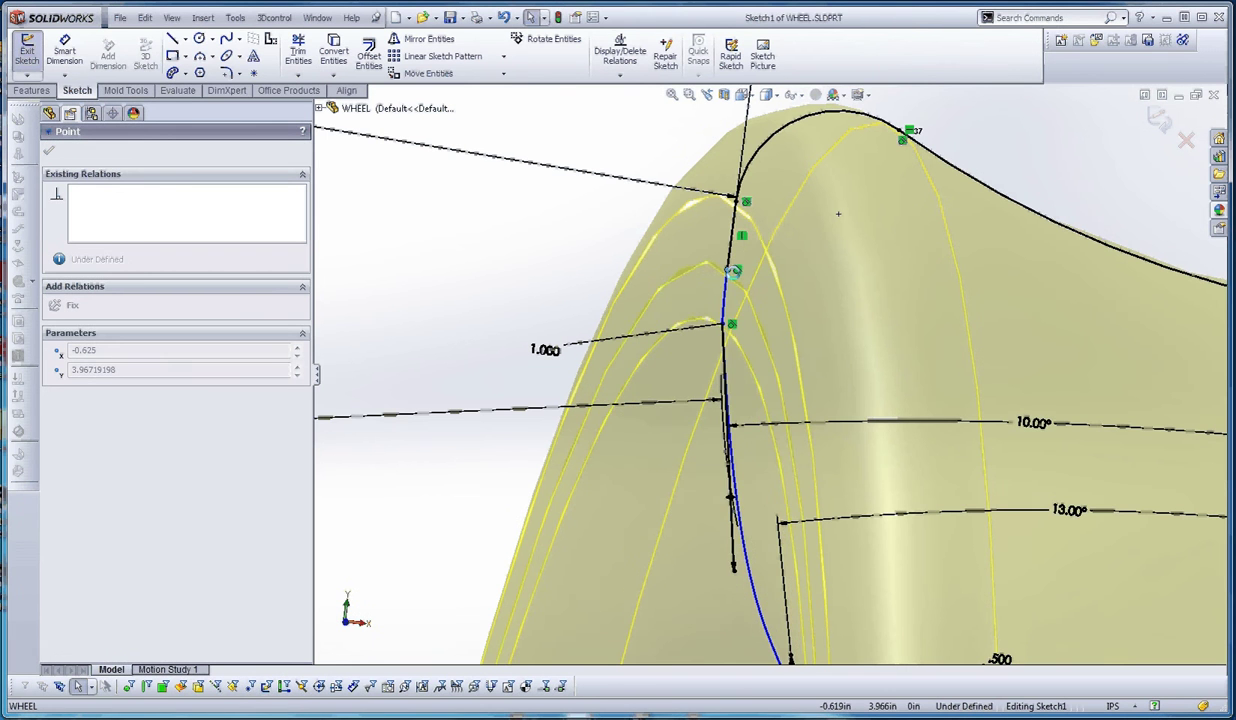
{"action": "left_click", "coordinate": [725, 295]}
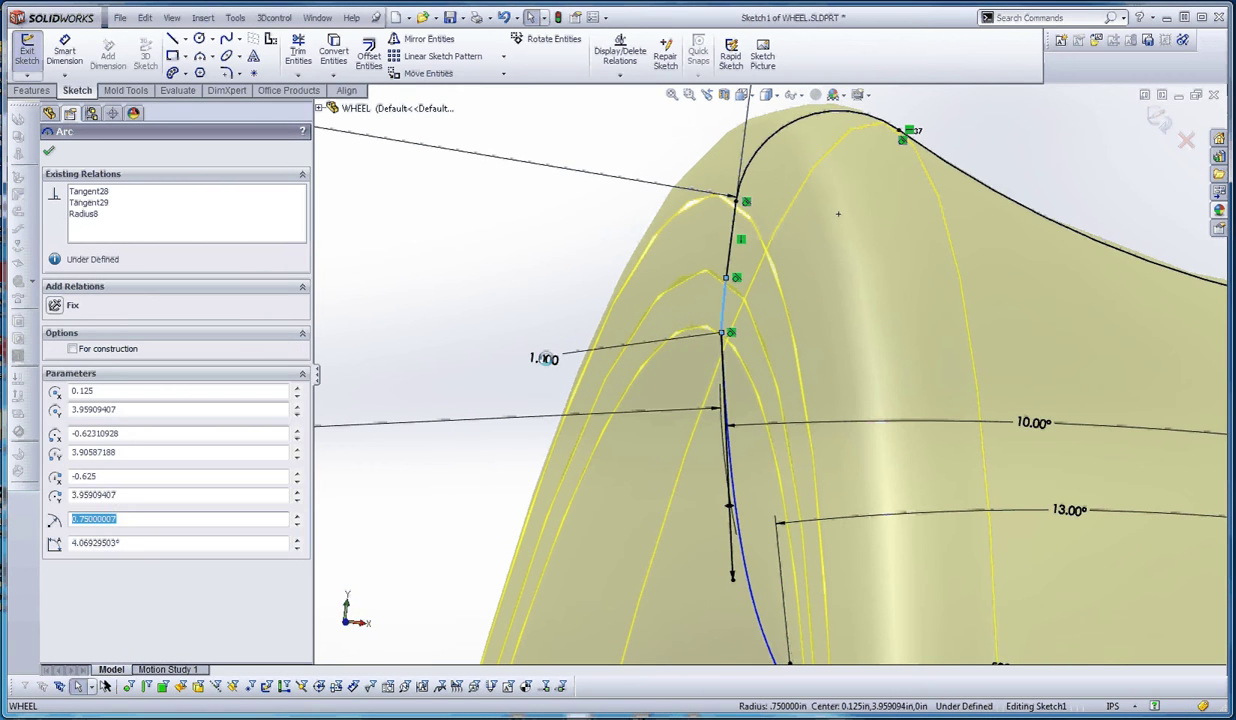
{"action": "left_click_drag", "start_coordinate": [545, 358], "coordinate": [492, 320]}
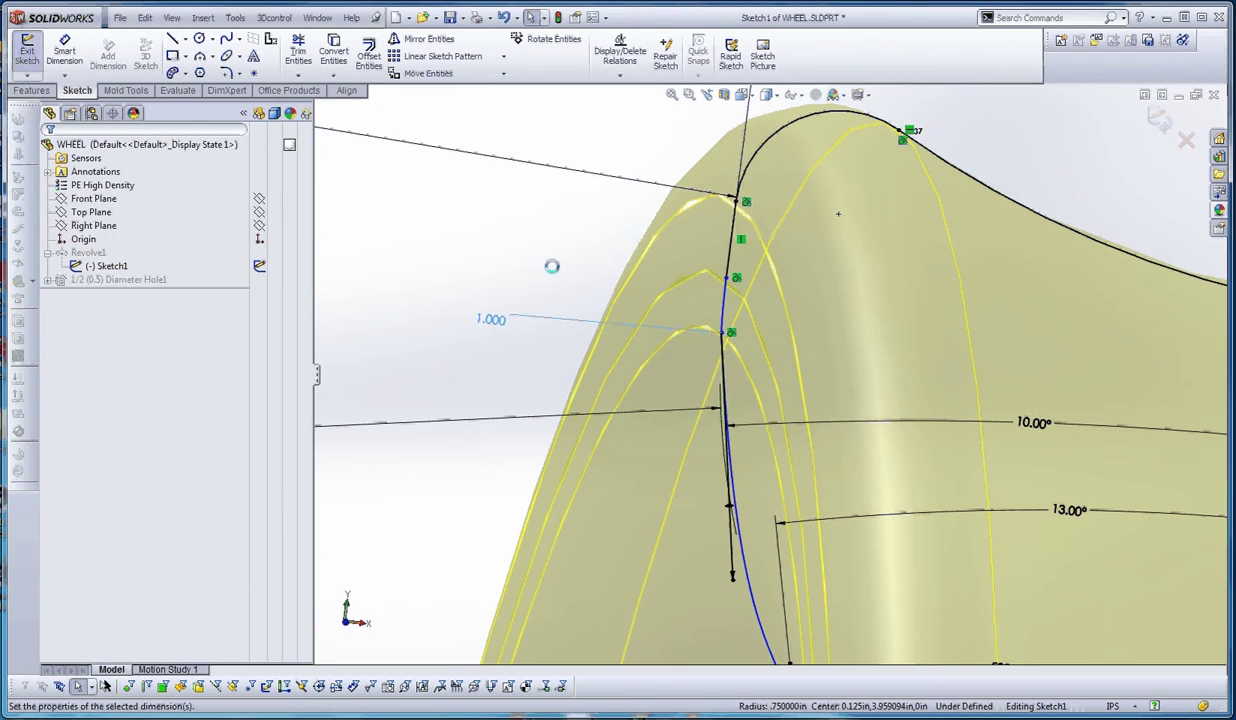
{"action": "left_click", "coordinate": [552, 266]}
Step: Move the joint of the vertical rim edge and the R.750 arc up to about Y 3.97 in
{"action": "scroll", "coordinate": [765, 390], "scroll_direction": "up", "scroll_amount": 2}
{"action": "scroll", "coordinate": [780, 420], "scroll_direction": "down", "scroll_amount": 1}
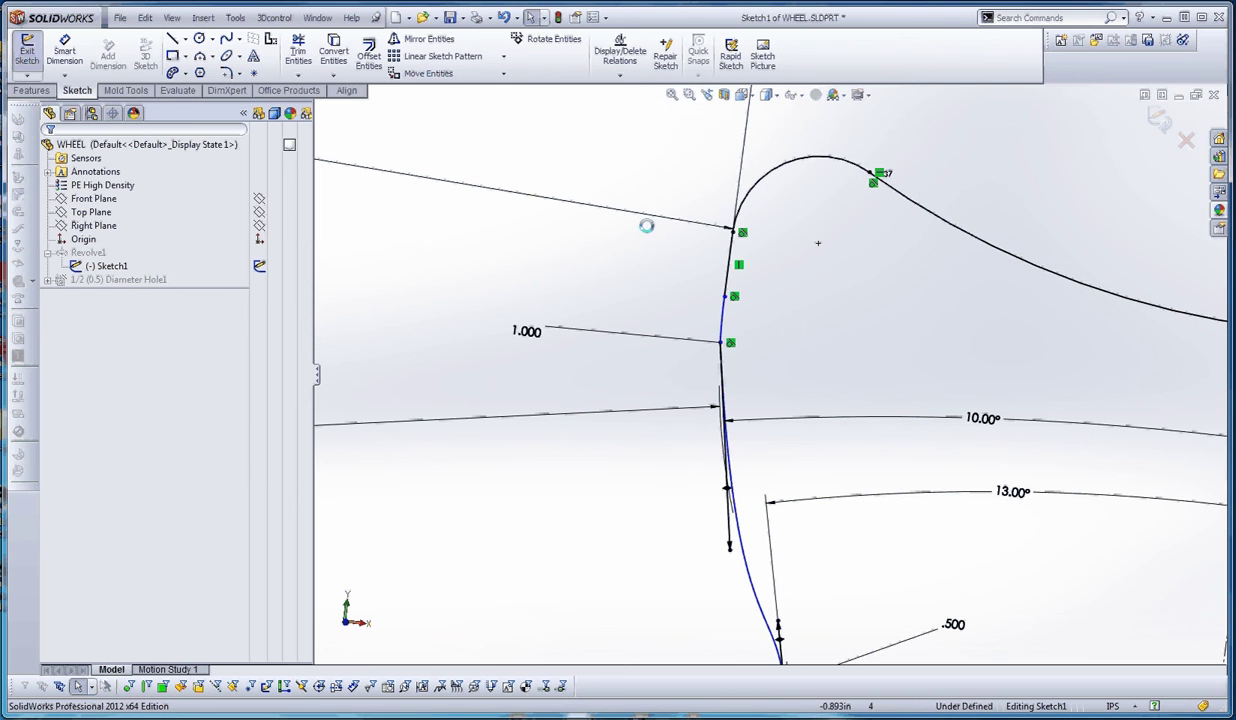
{"action": "left_click", "coordinate": [724, 283]}
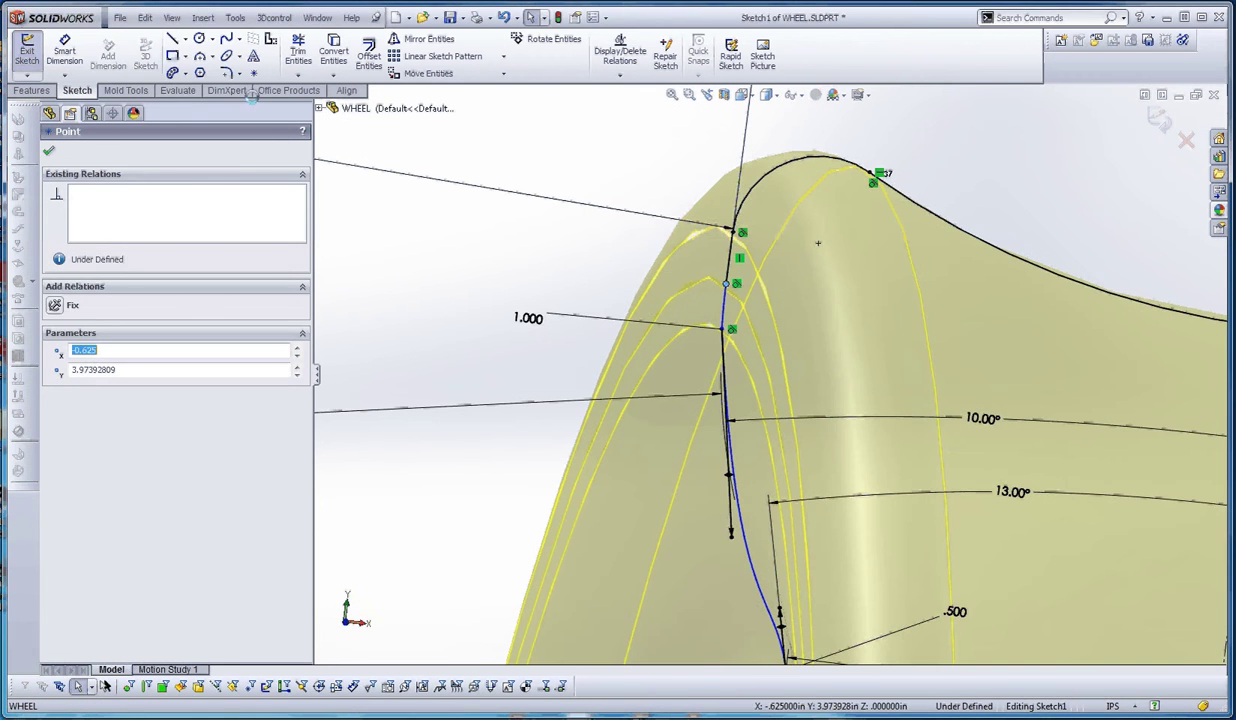
{"action": "left_click", "coordinate": [64, 48]}
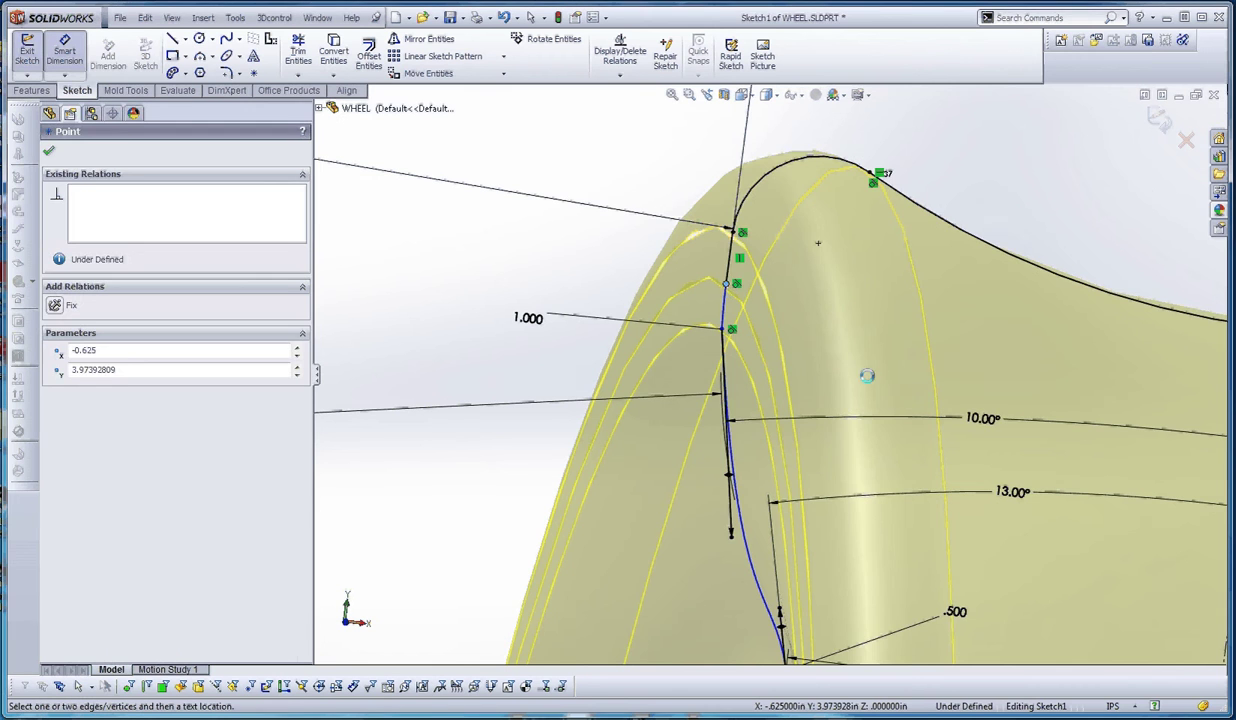
{"action": "scroll", "coordinate": [867, 375], "scroll_direction": "down", "scroll_amount": 3}
{"action": "left_click", "coordinate": [975, 332]}
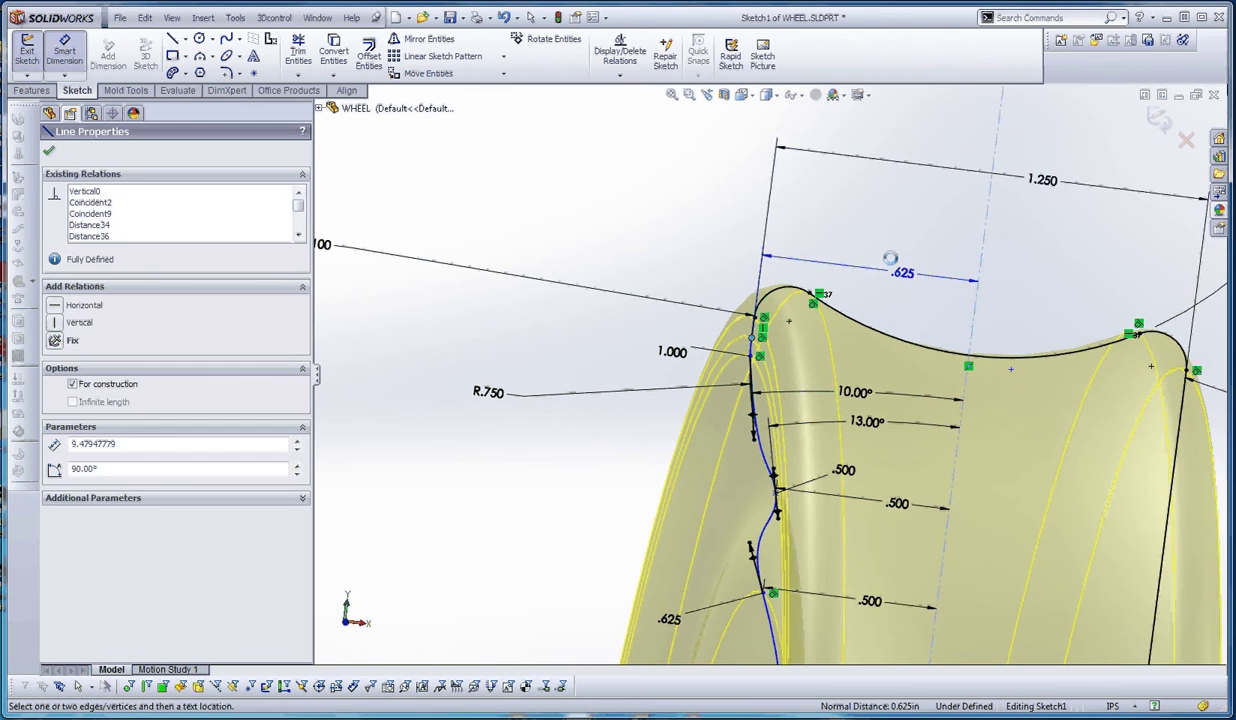
{"action": "left_click", "coordinate": [890, 258]}
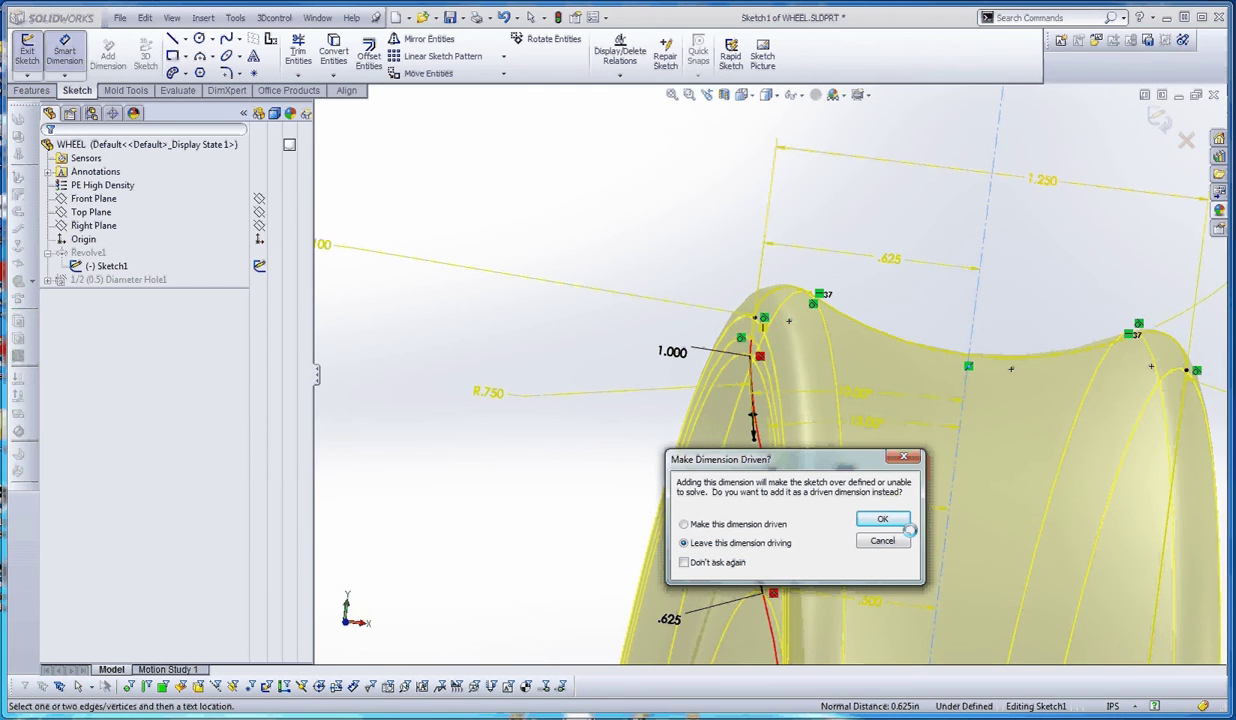
Step: Dimension the height of the joint between the vertical rim edge and the R.750 arc above the horizontal centreline as 4 in
{"action": "left_click", "coordinate": [751, 338]}
{"action": "scroll", "coordinate": [765, 345], "scroll_direction": "up", "scroll_amount": 5}
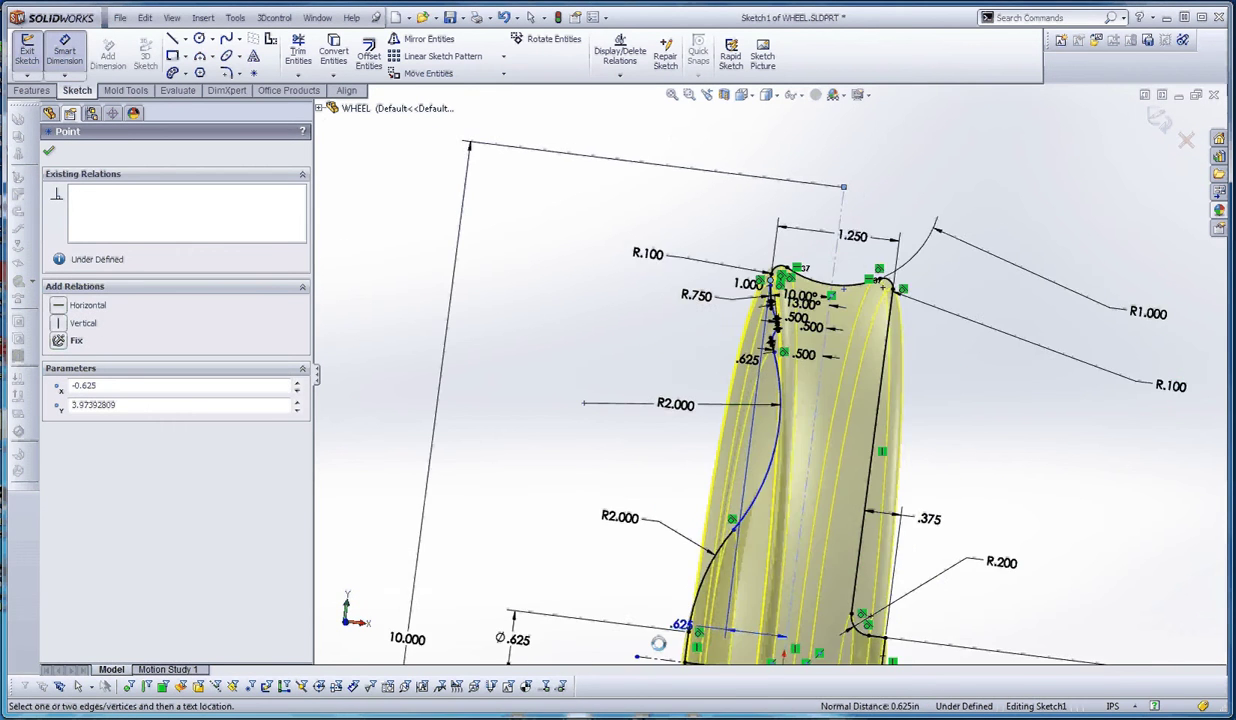
{"action": "scroll", "coordinate": [662, 642], "scroll_direction": "up", "scroll_amount": 2}
{"action": "scroll", "coordinate": [680, 642], "scroll_direction": "down", "scroll_amount": 2}
{"action": "left_click", "coordinate": [698, 547]}
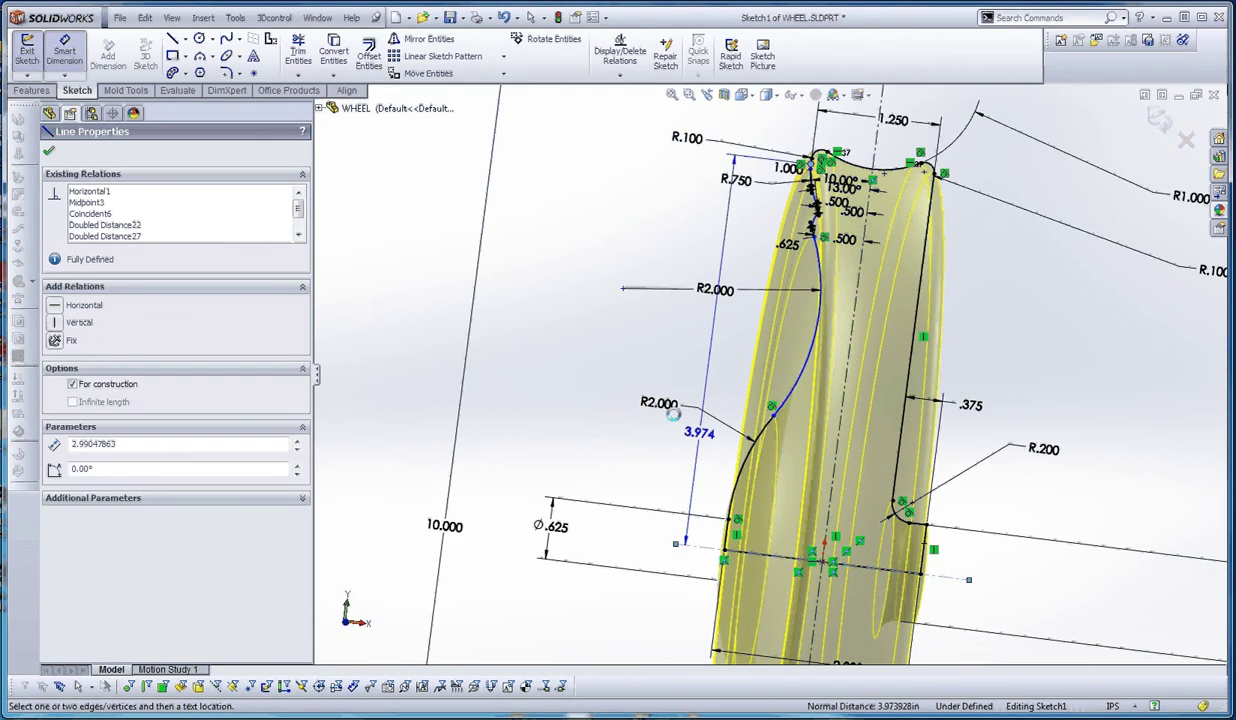
{"action": "left_click", "coordinate": [575, 368]}
{"action": "key", "text": "Return"}
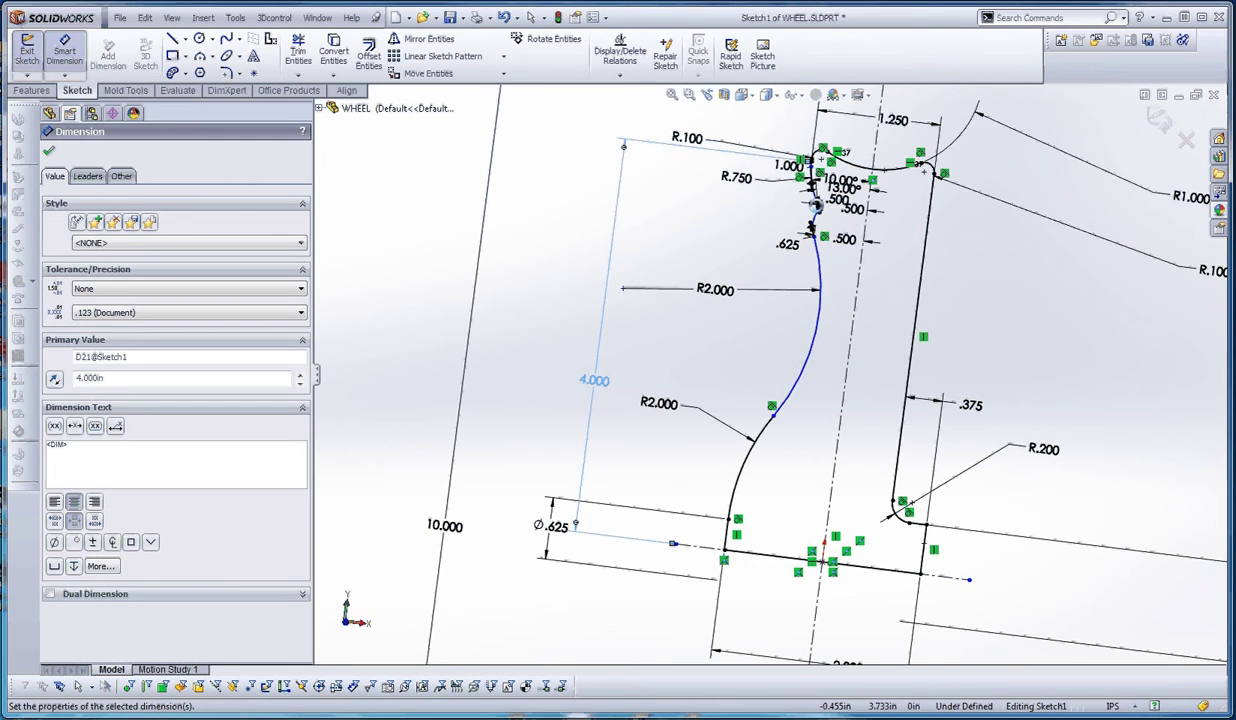
Step: Move the joint of the spline's lower end and the upper R2.000 arc down to about Y 3.19 in
{"action": "scroll", "coordinate": [815, 204], "scroll_direction": "down", "scroll_amount": 3}
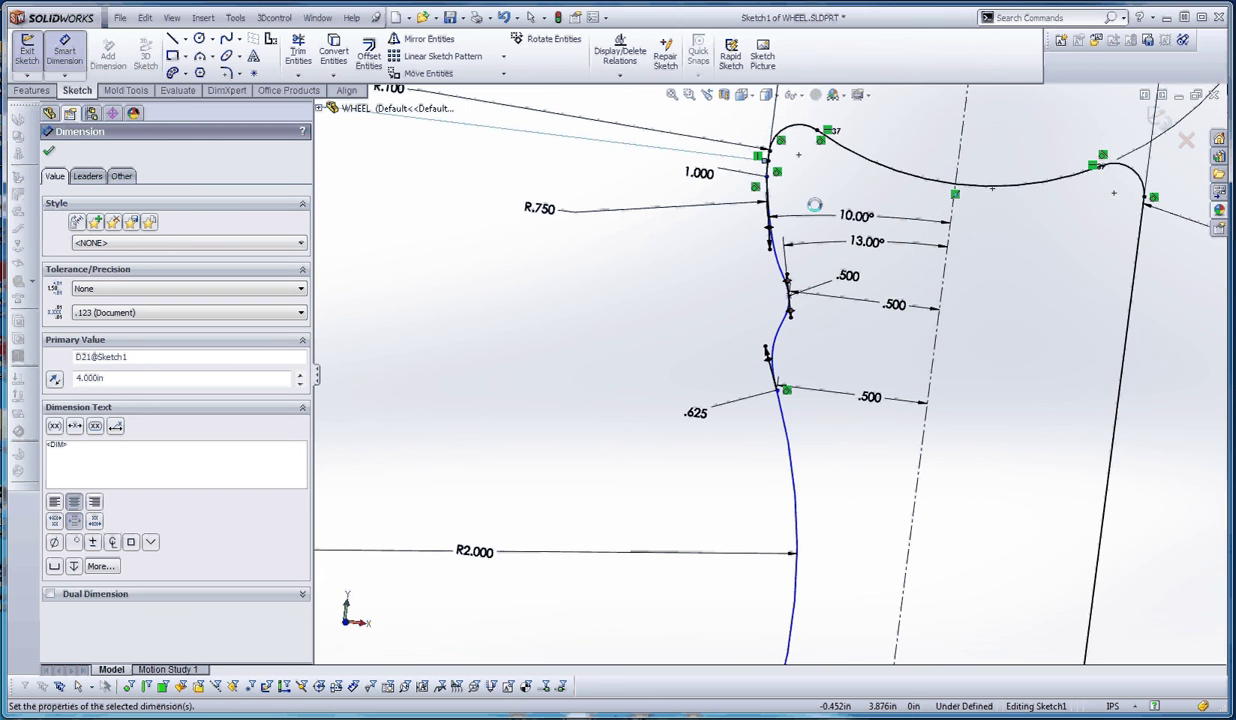
{"action": "scroll", "coordinate": [805, 462], "scroll_direction": "up", "scroll_amount": 2}
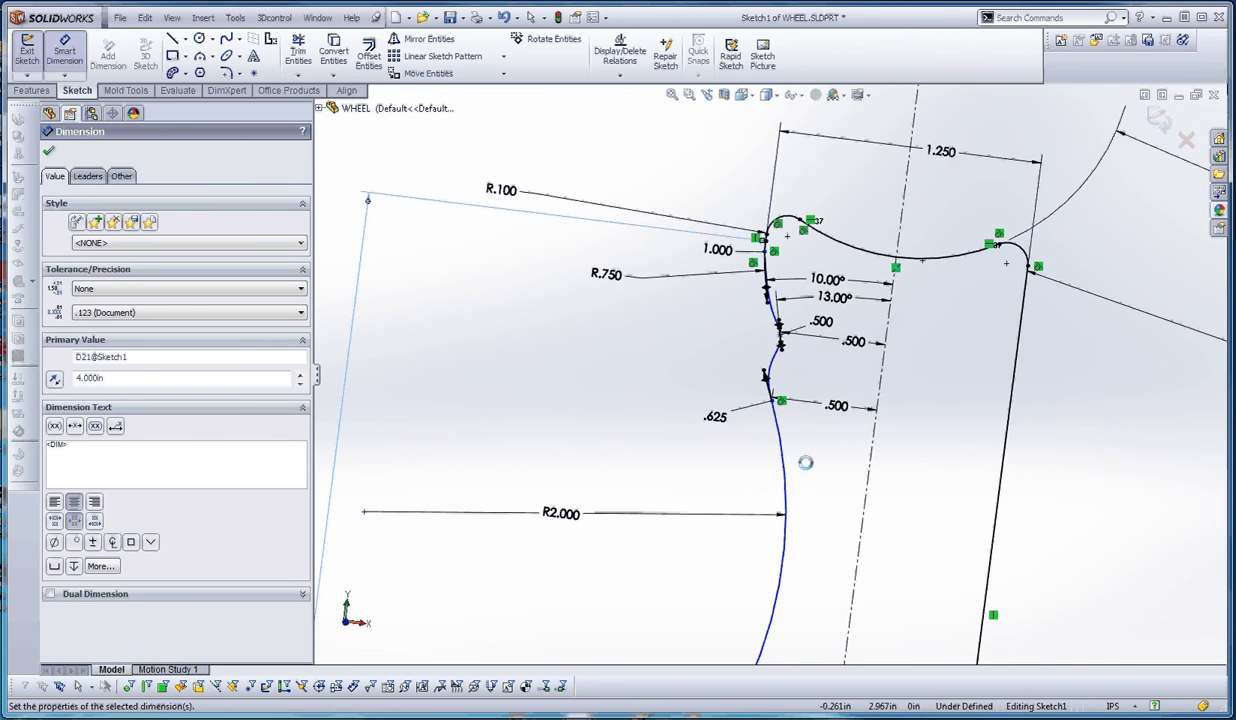
{"action": "scroll", "coordinate": [805, 462], "scroll_direction": "up", "scroll_amount": 2}
{"action": "scroll", "coordinate": [790, 430], "scroll_direction": "down", "scroll_amount": 4}
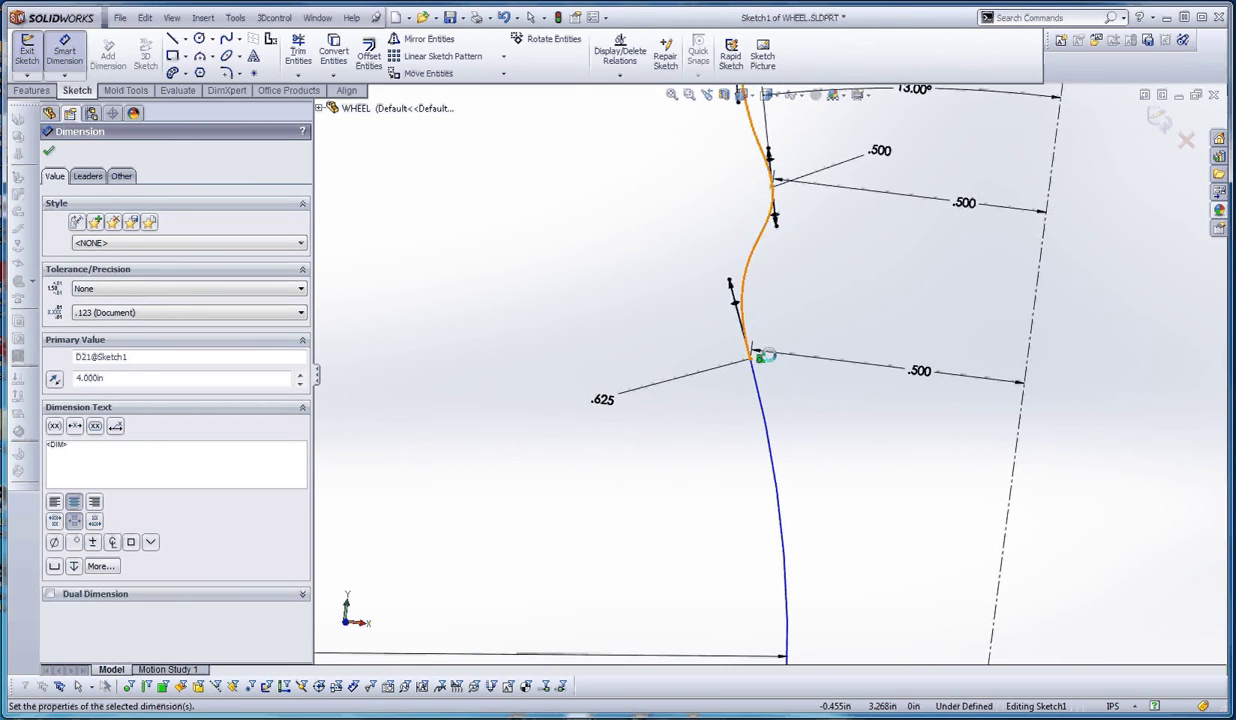
{"action": "key", "text": "Escape"}
{"action": "left_click_drag", "start_coordinate": [752, 359], "coordinate": [756, 390]}
{"action": "scroll", "coordinate": [744, 435], "scroll_direction": "up", "scroll_amount": 2}
{"action": "key", "text": "Escape"}
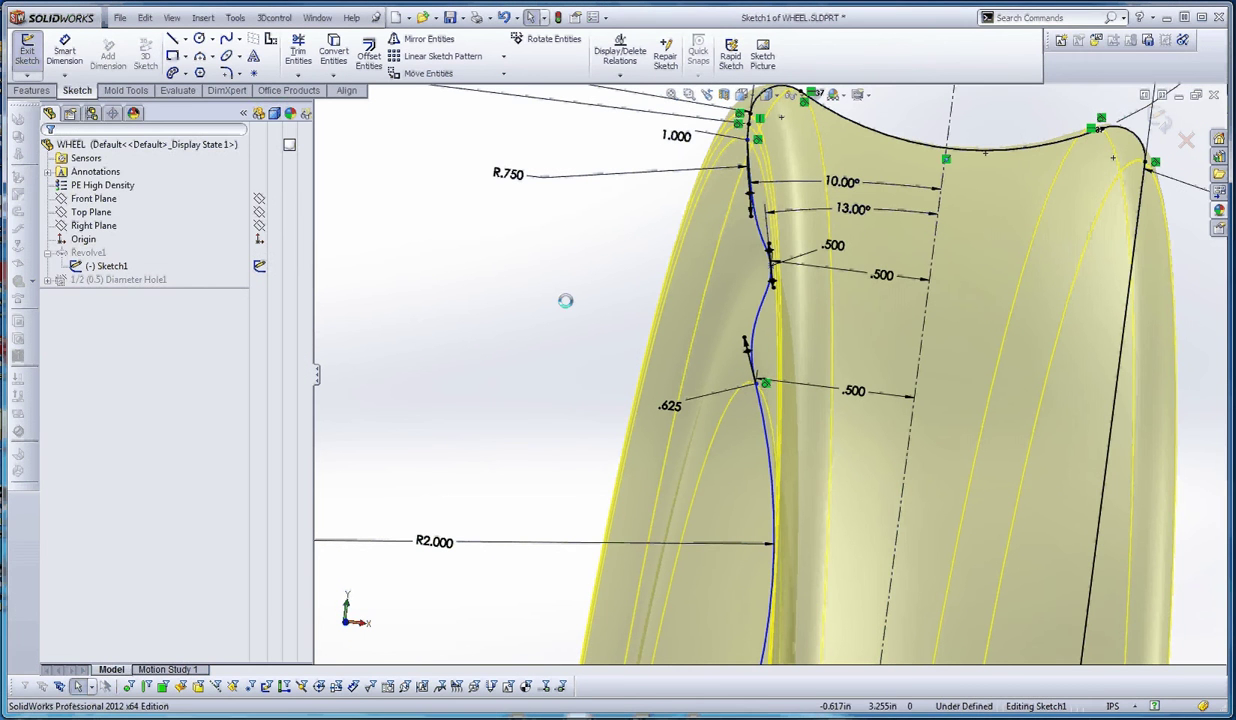
{"action": "left_click", "coordinate": [72, 48]}
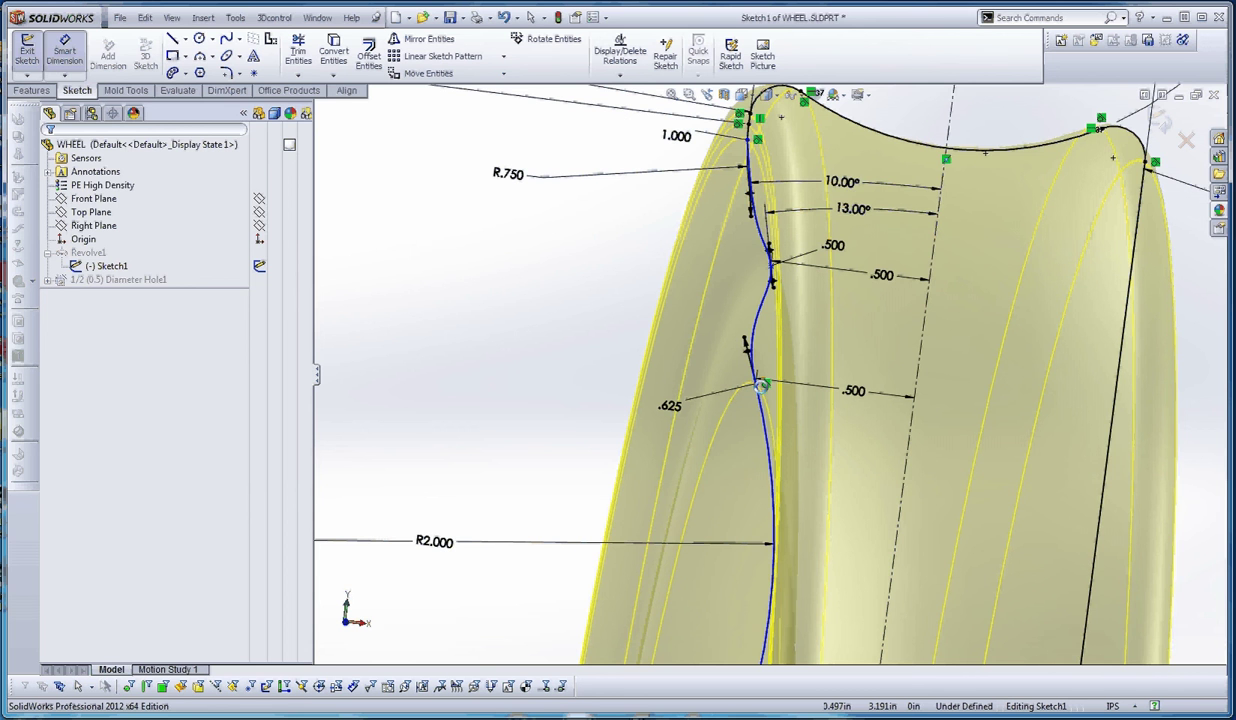
{"action": "left_click", "coordinate": [759, 384]}
{"action": "scroll", "coordinate": [768, 381], "scroll_direction": "up", "scroll_amount": 1}
{"action": "left_click", "coordinate": [888, 411]}
{"action": "key", "text": "Escape"}
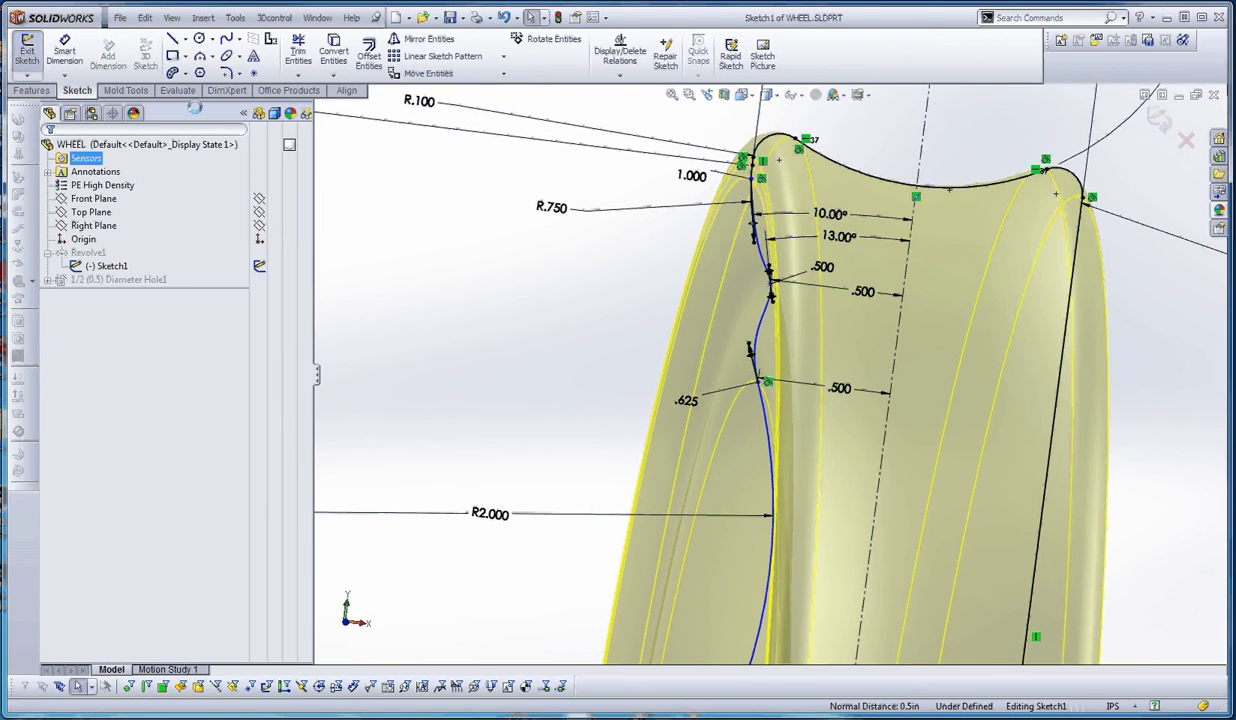
Step: Dimension the height of the spline's lower end, where it meets the upper R2.000 arc, above the horizontal centreline as 3 in
{"action": "left_click", "coordinate": [767, 382]}
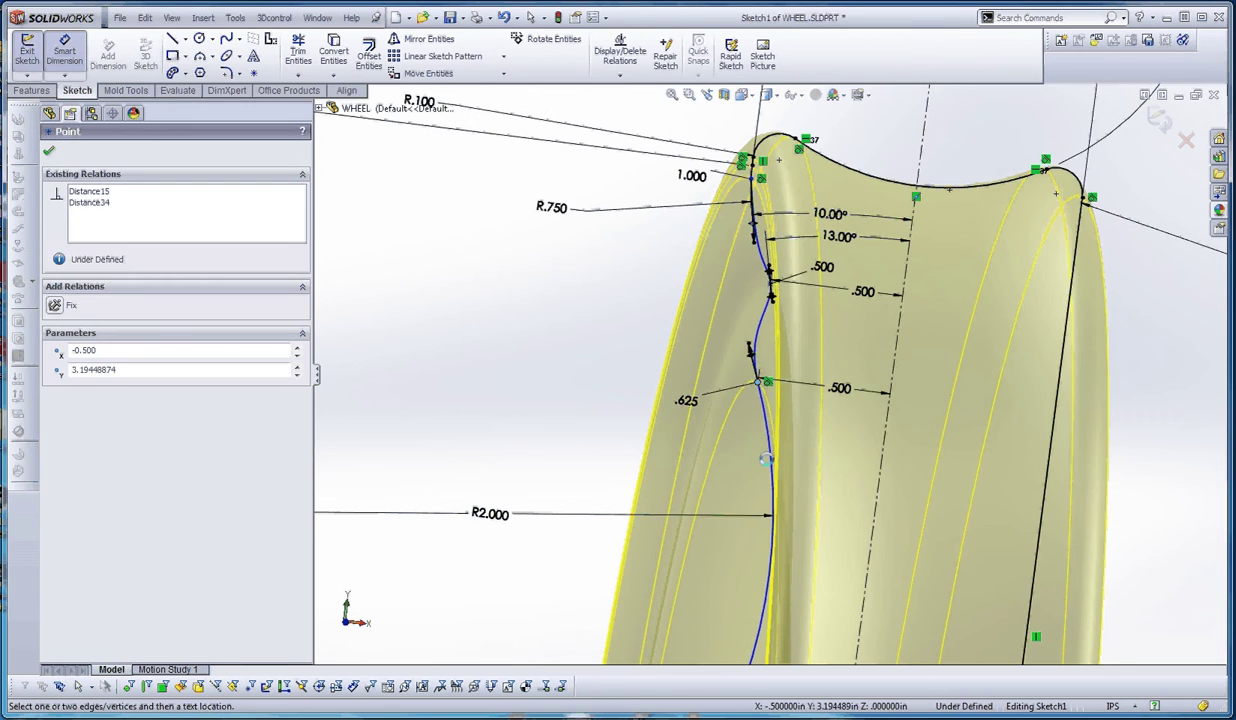
{"action": "scroll", "coordinate": [765, 459], "scroll_direction": "up", "scroll_amount": 5}
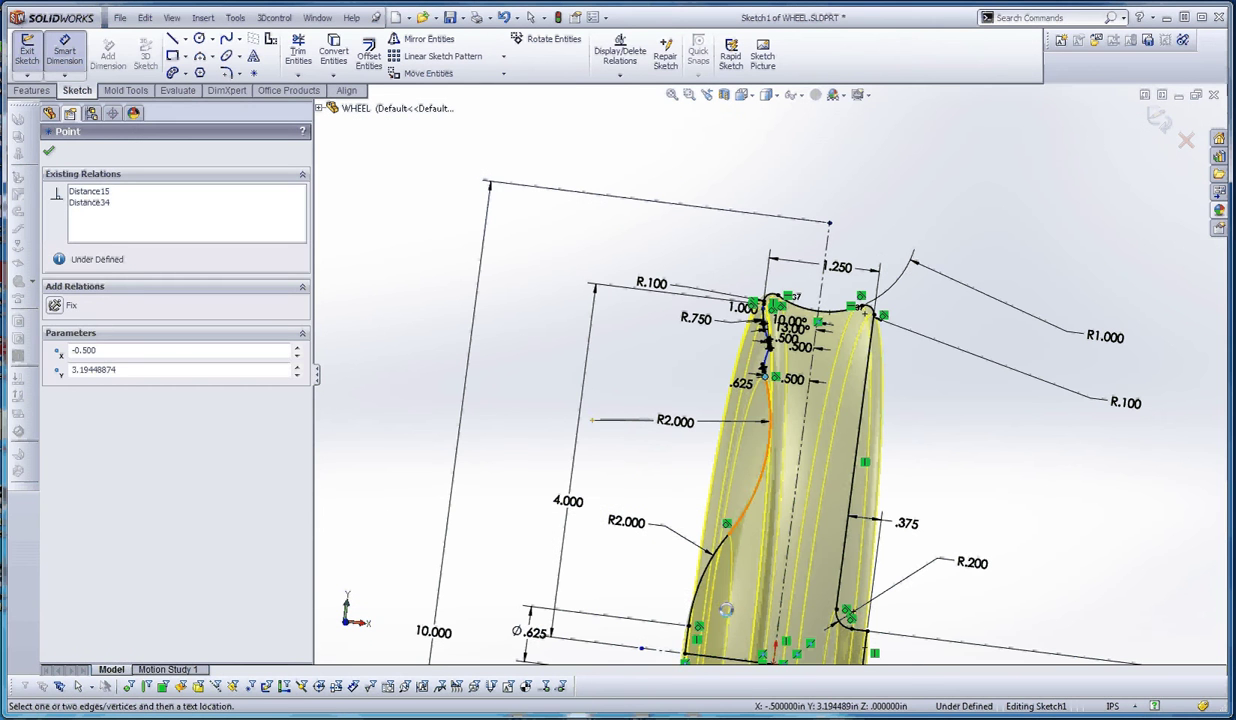
{"action": "left_click", "coordinate": [665, 651]}
{"action": "left_click", "coordinate": [733, 483]}
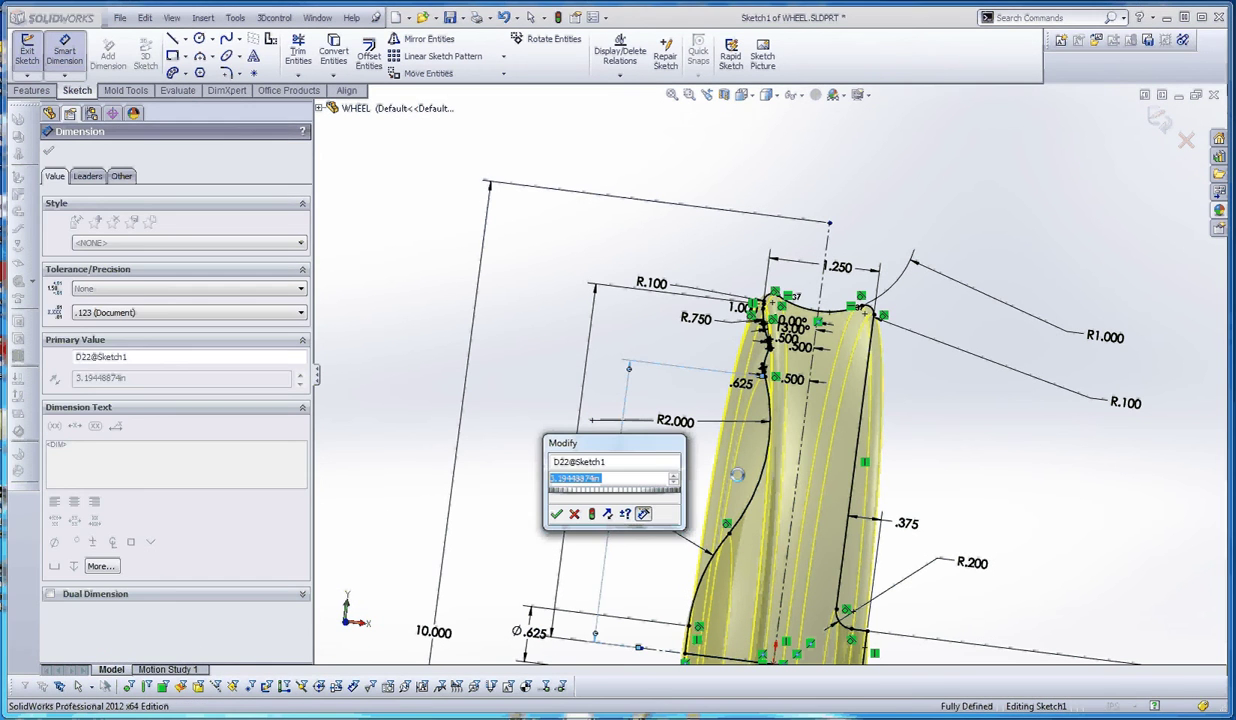
{"action": "key", "text": "Return"}
{"action": "scroll", "coordinate": [775, 342], "scroll_direction": "down", "scroll_amount": 6}
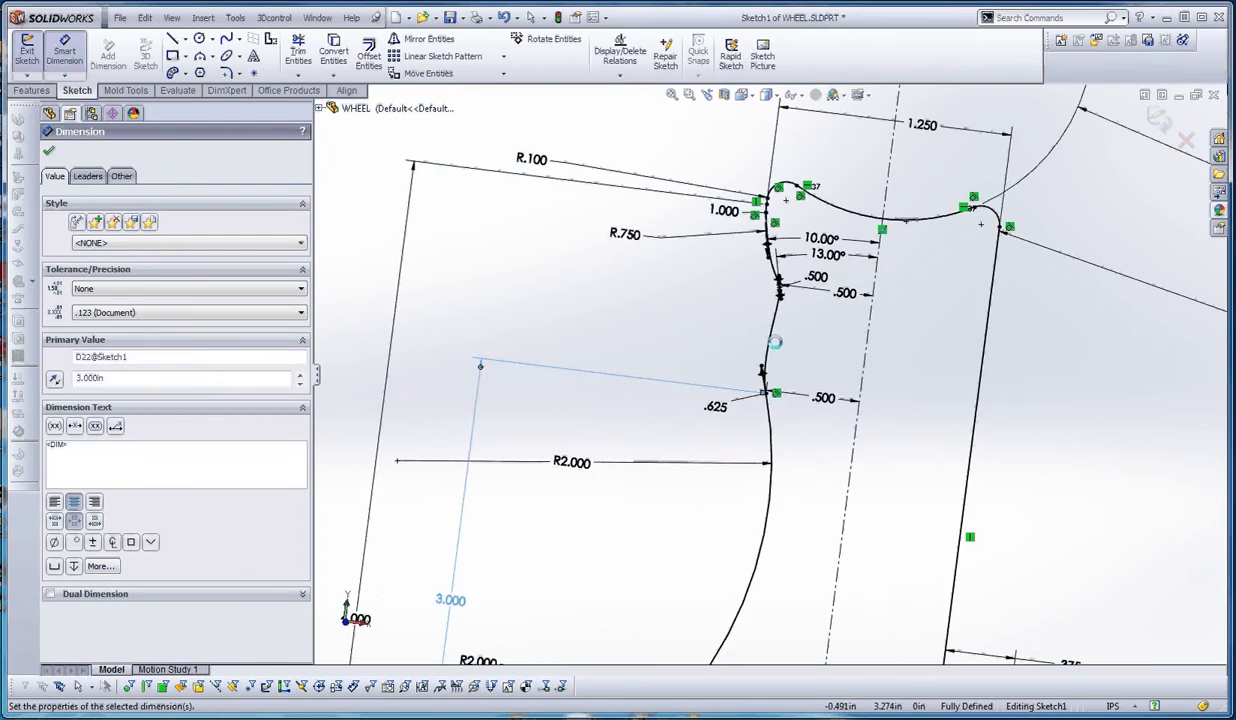
Step: Save the wheel part and rebuild it to close the profile sketch
{"action": "key", "text": "ctrl+s"}
{"action": "scroll", "coordinate": [832, 369], "scroll_direction": "up", "scroll_amount": 5}
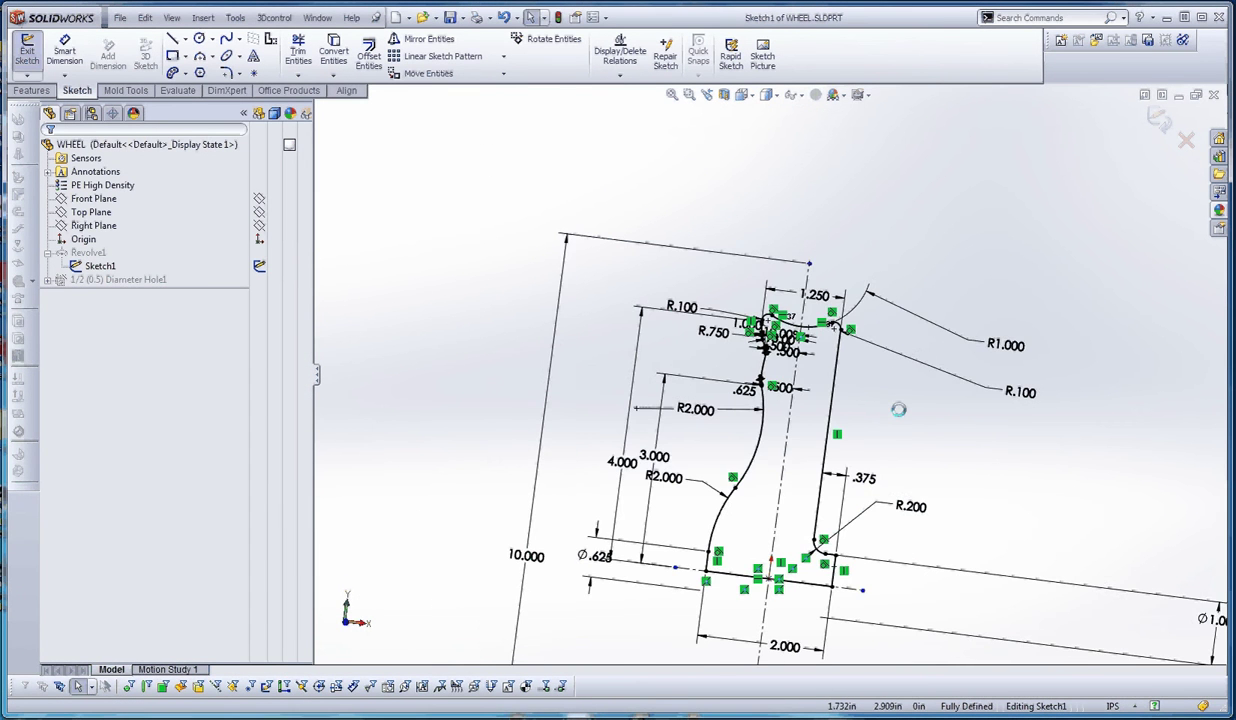
{"action": "scroll", "coordinate": [903, 408], "scroll_direction": "up", "scroll_amount": 3}
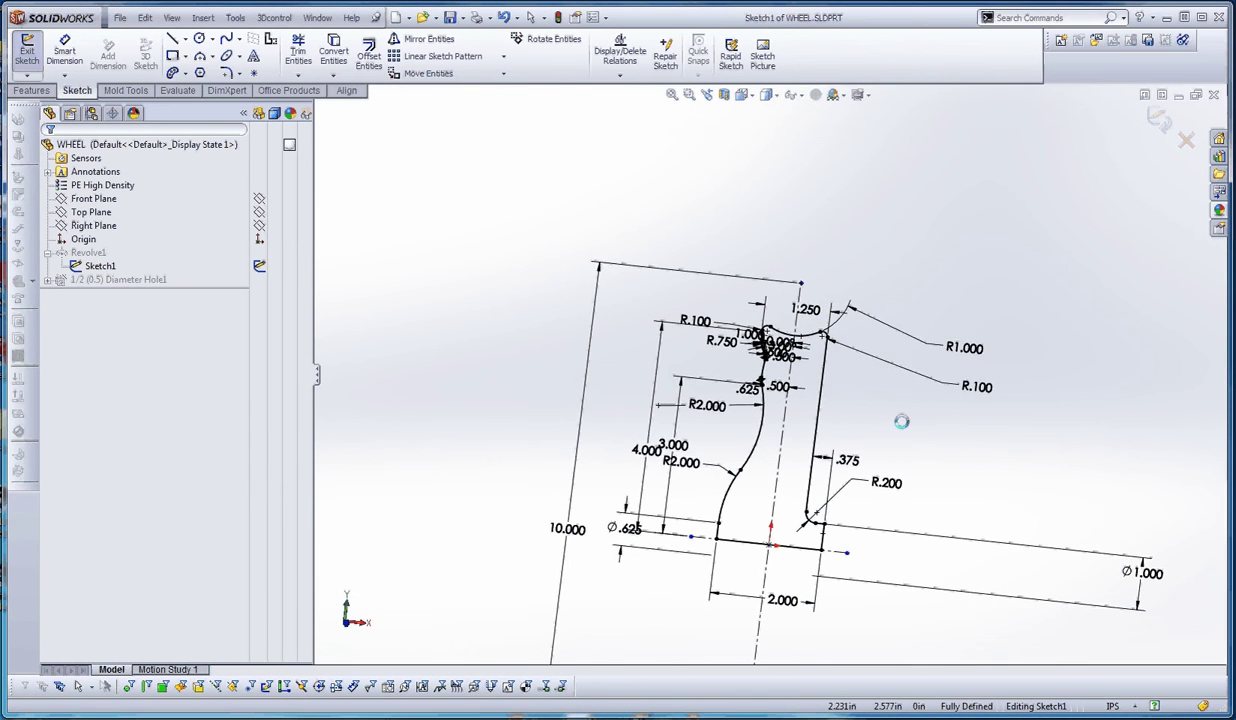
{"action": "key", "text": "ctrl+b"}
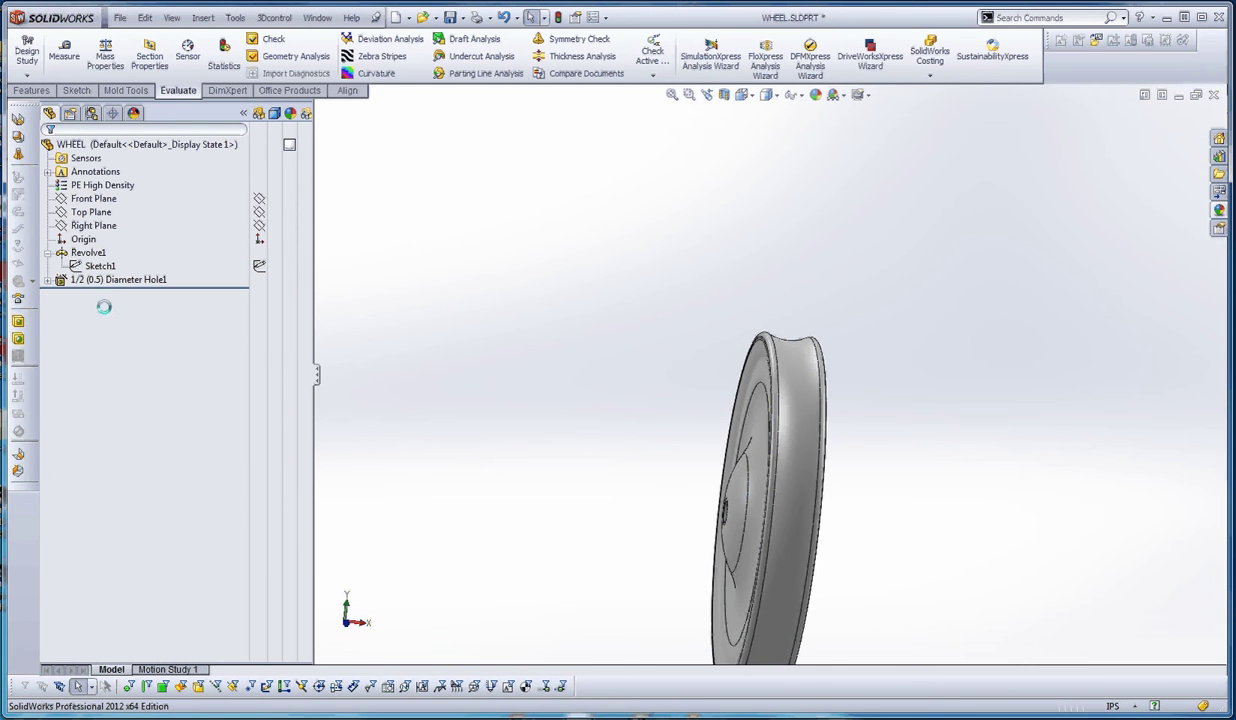
Step: Reopen the revolve's profile sketch, Sketch1, for editing
{"action": "left_click", "coordinate": [100, 266]}
{"action": "left_click", "coordinate": [541, 451]}
{"action": "scroll", "coordinate": [541, 451], "scroll_direction": "up", "scroll_amount": 4}
{"action": "scroll", "coordinate": [801, 459], "scroll_direction": "down", "scroll_amount": 4}
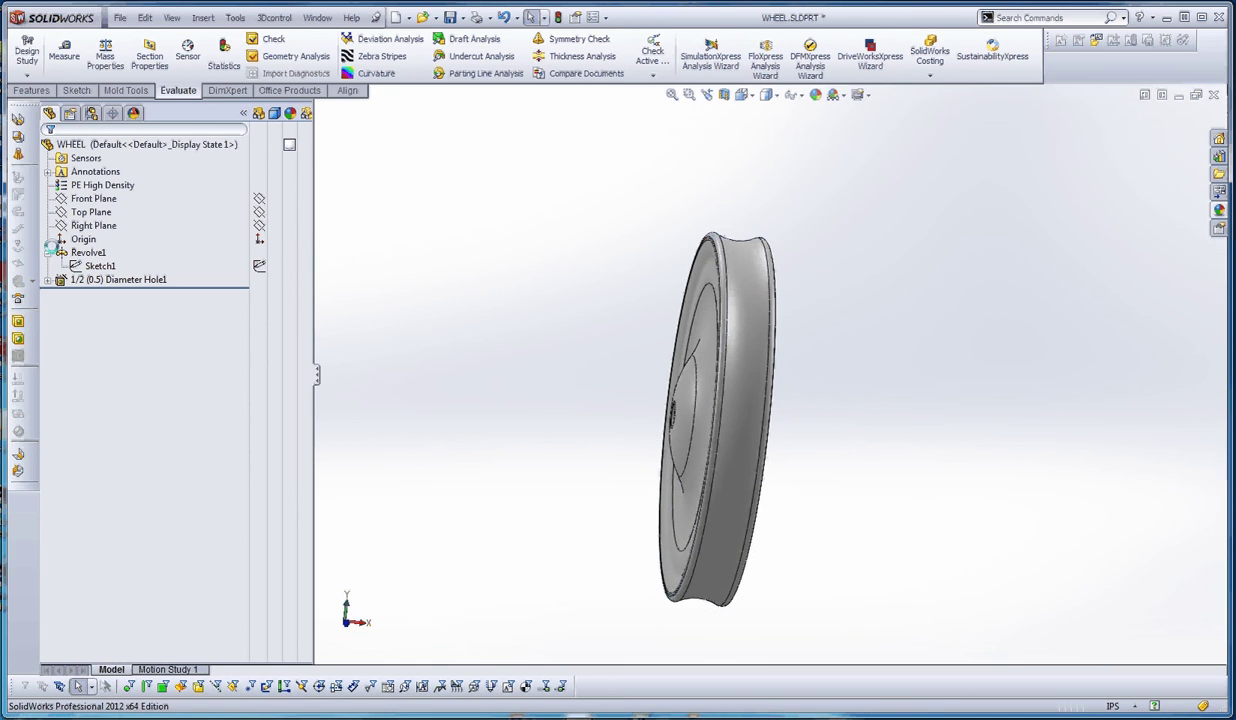
{"action": "left_click", "coordinate": [100, 266]}
{"action": "right_click", "coordinate": [100, 266]}
{"action": "left_click", "coordinate": [104, 233]}
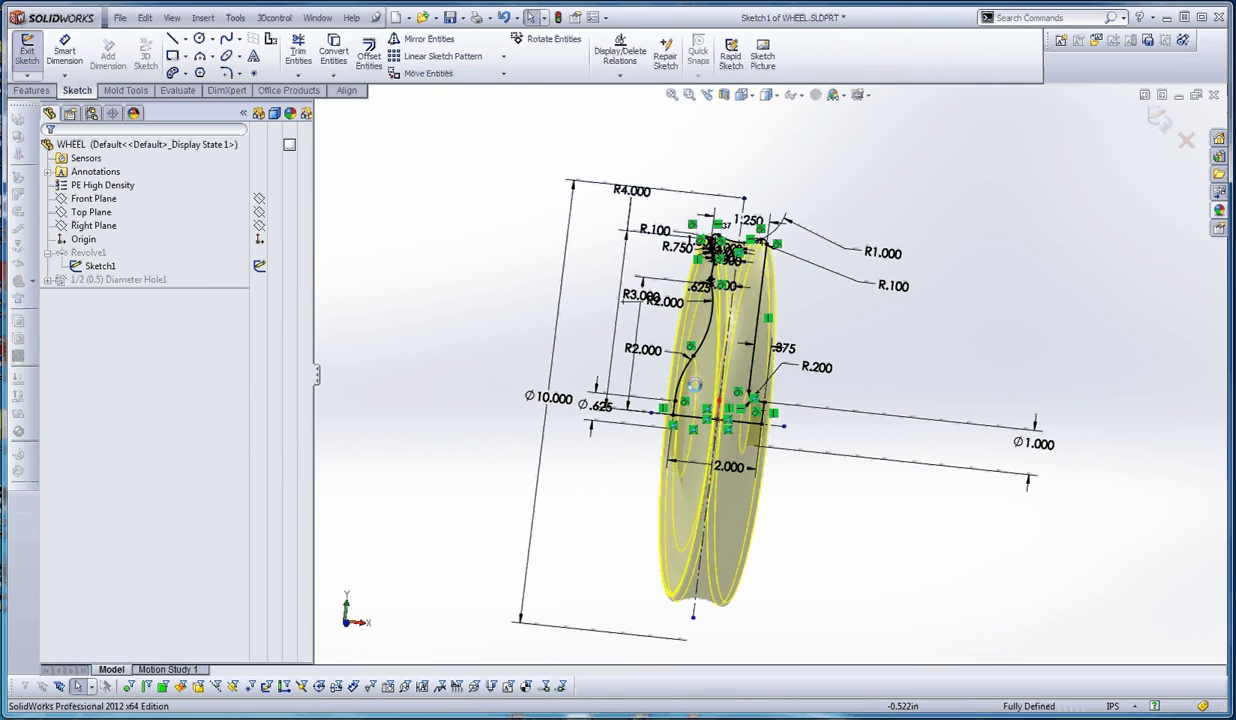
Step: Examine the profile sketch and its dimensions around the hub, the web arcs and the overall wheel diameter
{"action": "middle_click_drag", "start_coordinate": [694, 385], "coordinate": [550, 398]}
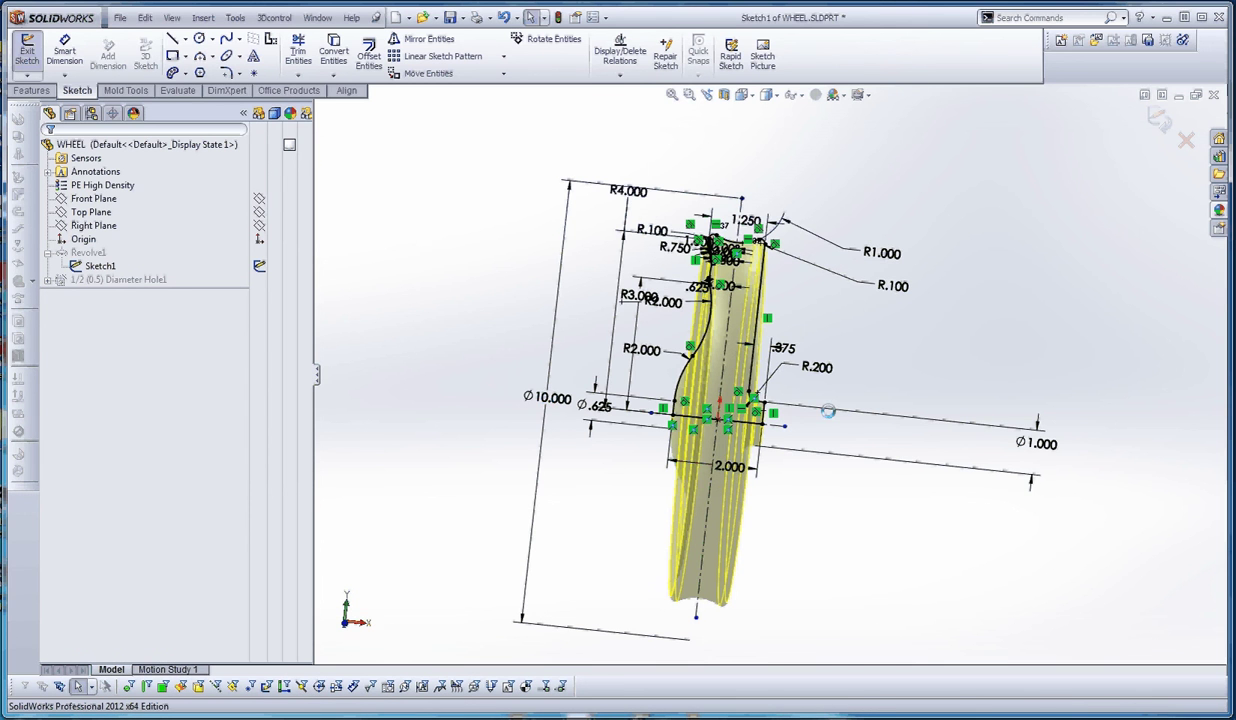
{"action": "scroll", "coordinate": [828, 411], "scroll_direction": "down", "scroll_amount": 5}
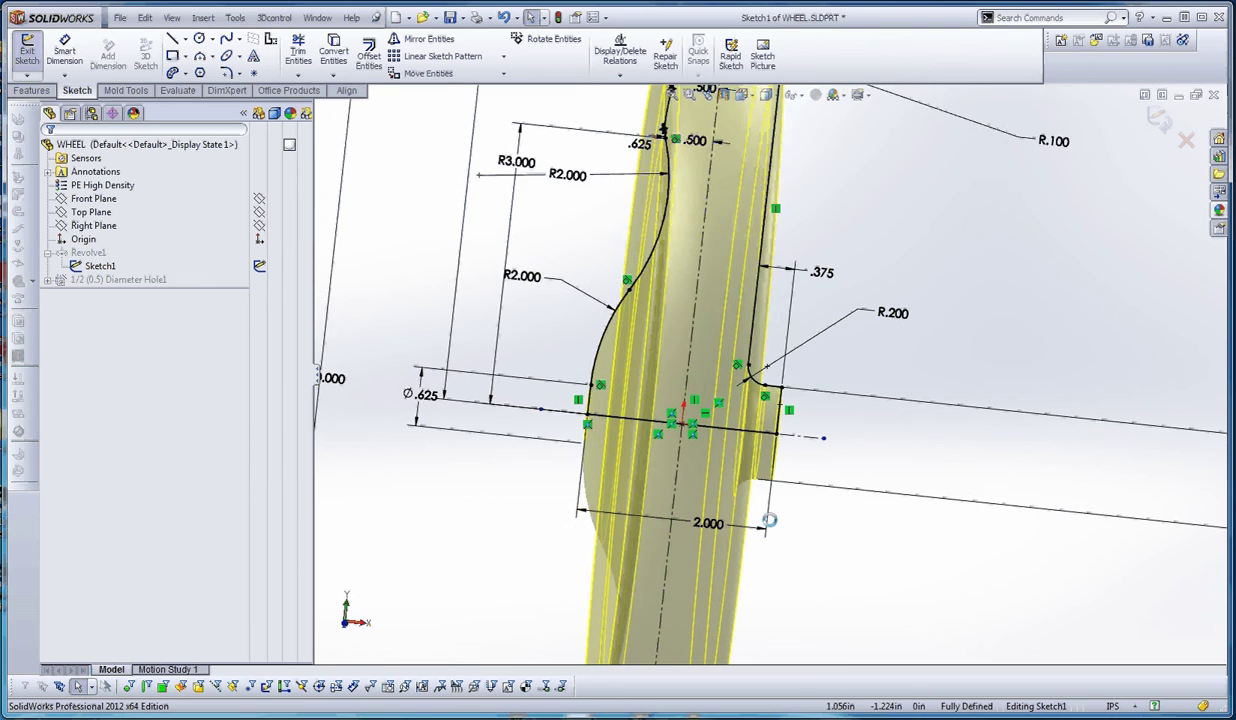
{"action": "scroll", "coordinate": [780, 377], "scroll_direction": "up", "scroll_amount": 5}
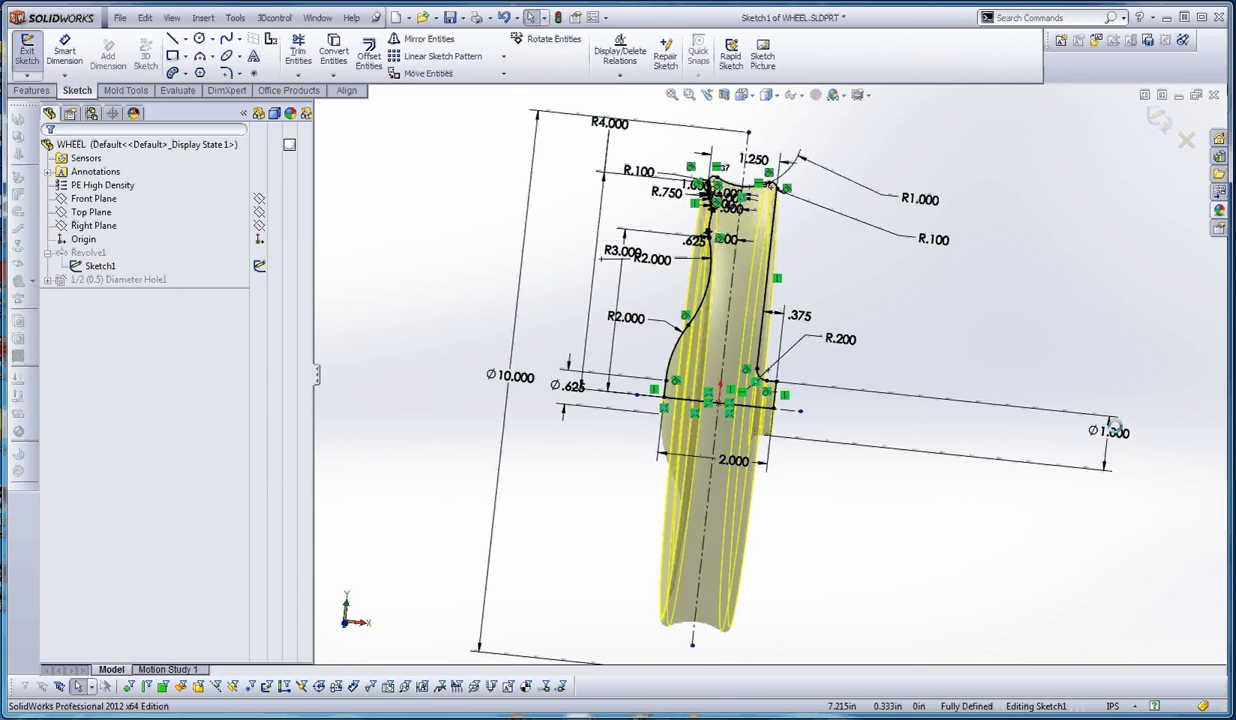
{"action": "scroll", "coordinate": [641, 389], "scroll_direction": "down", "scroll_amount": 5}
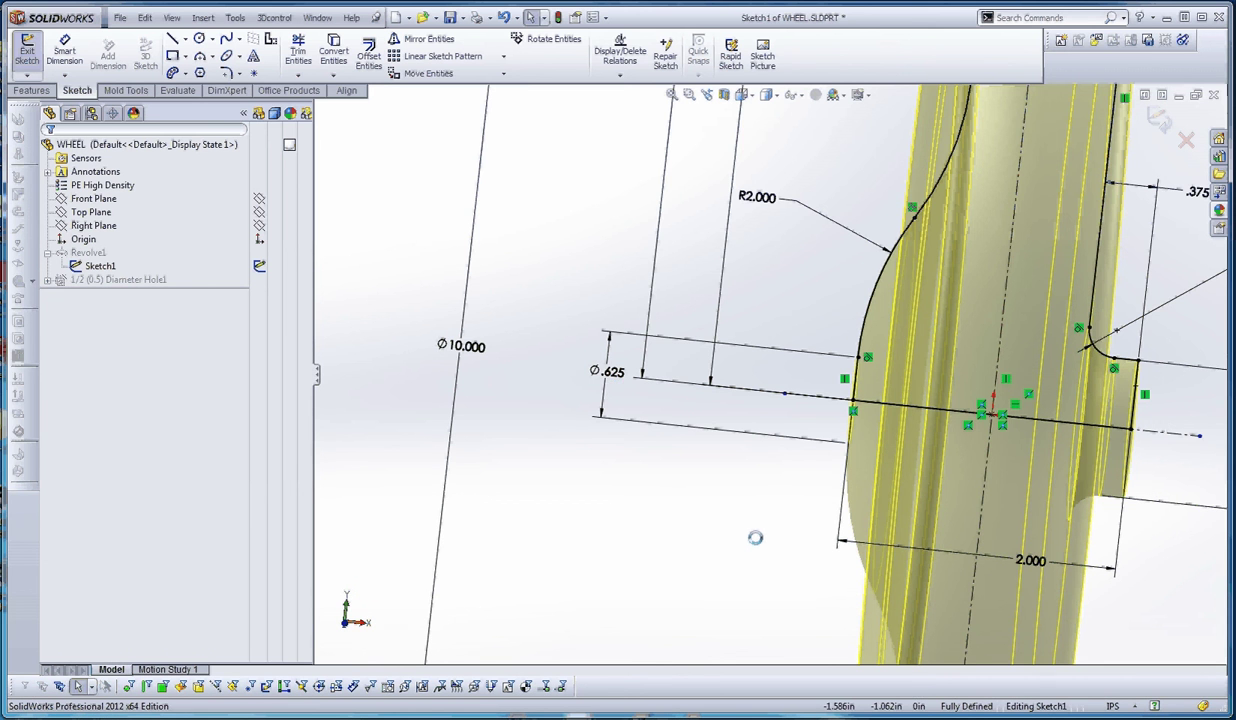
{"action": "scroll", "coordinate": [770, 503], "scroll_direction": "up", "scroll_amount": 6}
{"action": "scroll", "coordinate": [771, 502], "scroll_direction": "down", "scroll_amount": 1}
{"action": "scroll", "coordinate": [750, 486], "scroll_direction": "up", "scroll_amount": 4}
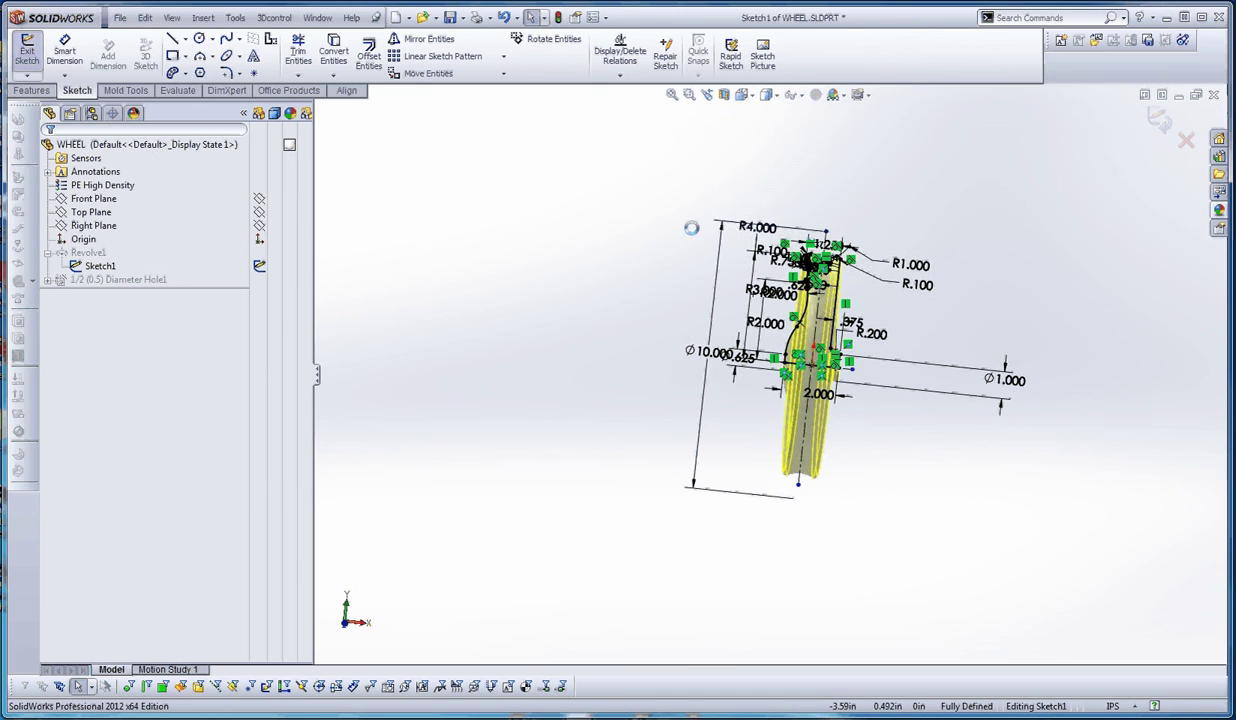